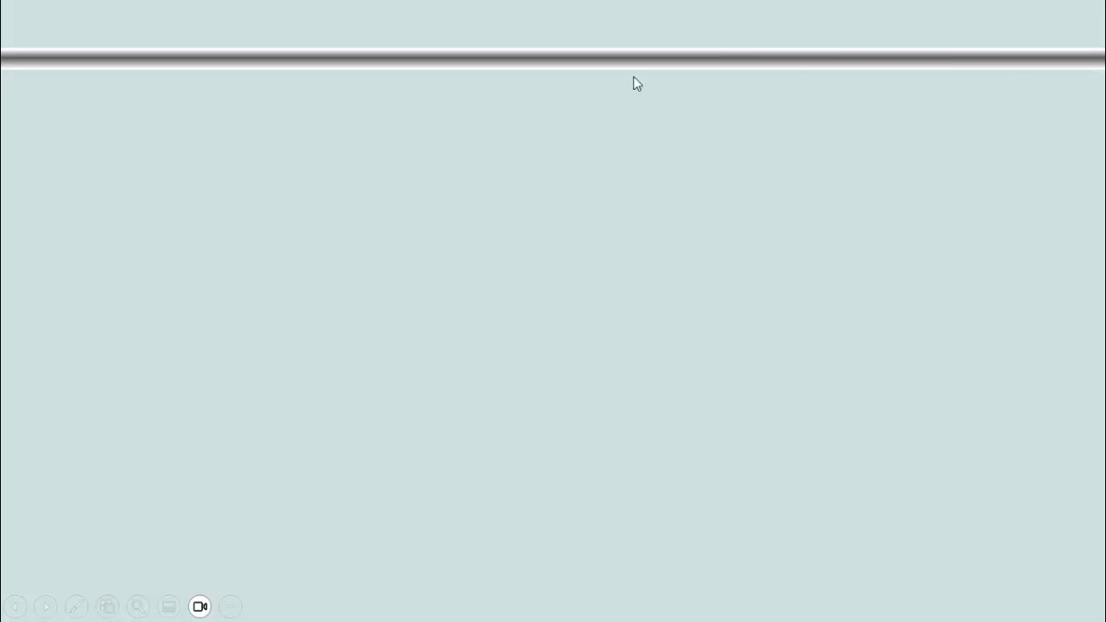
Advance the slideshow preview so the pink banner flies in.
click(588, 83)
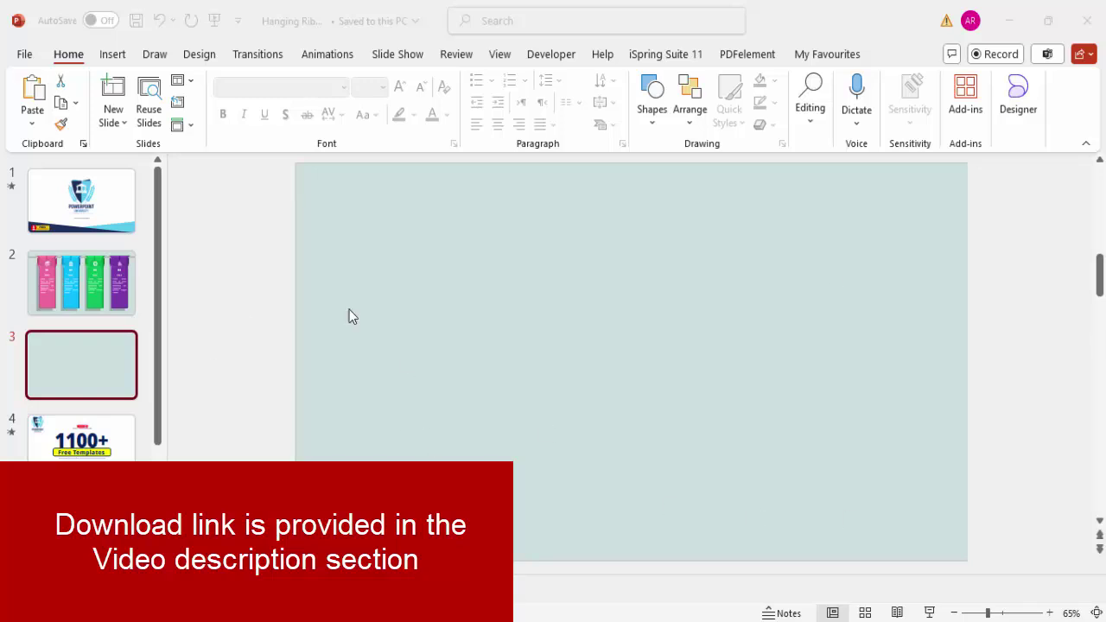
Draw a thin rectangle bar spanning the top of slide 3.
click(112, 55)
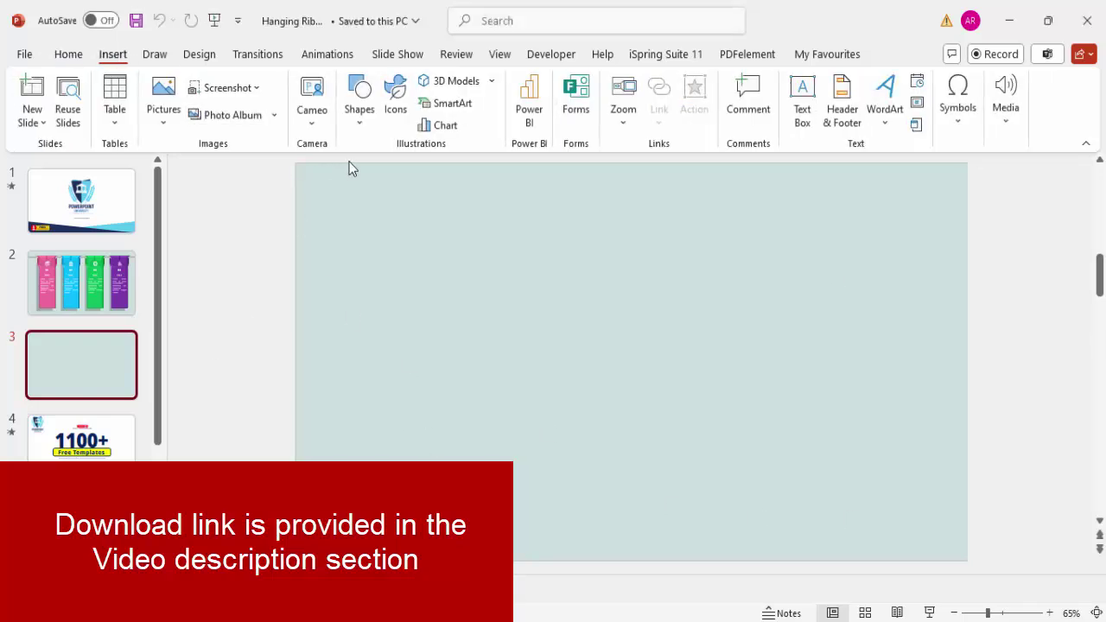
click(359, 102)
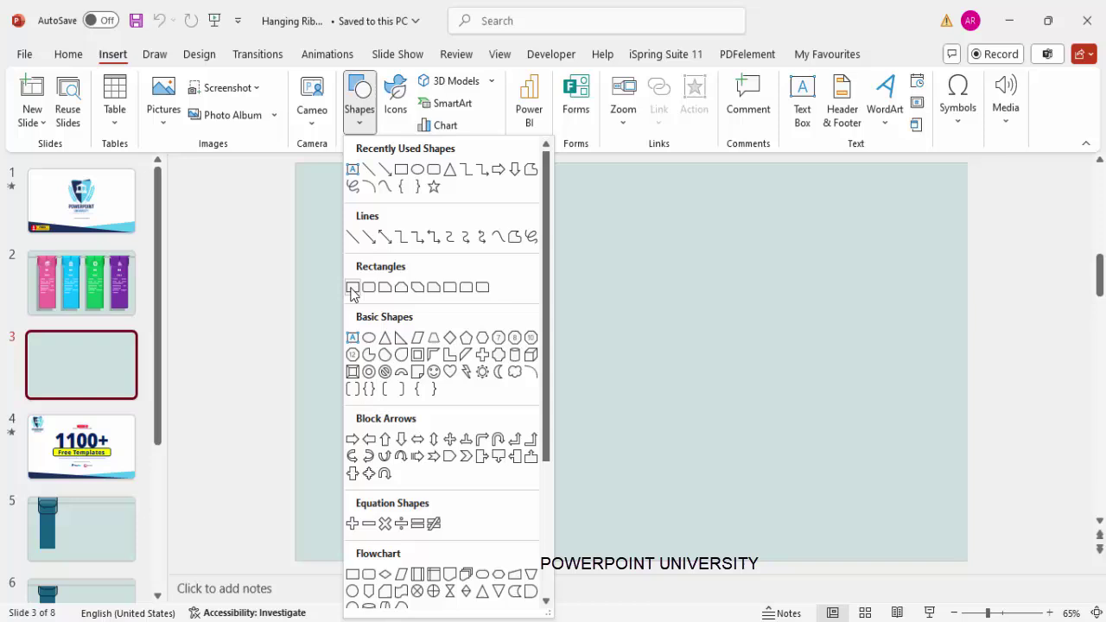
click(353, 287)
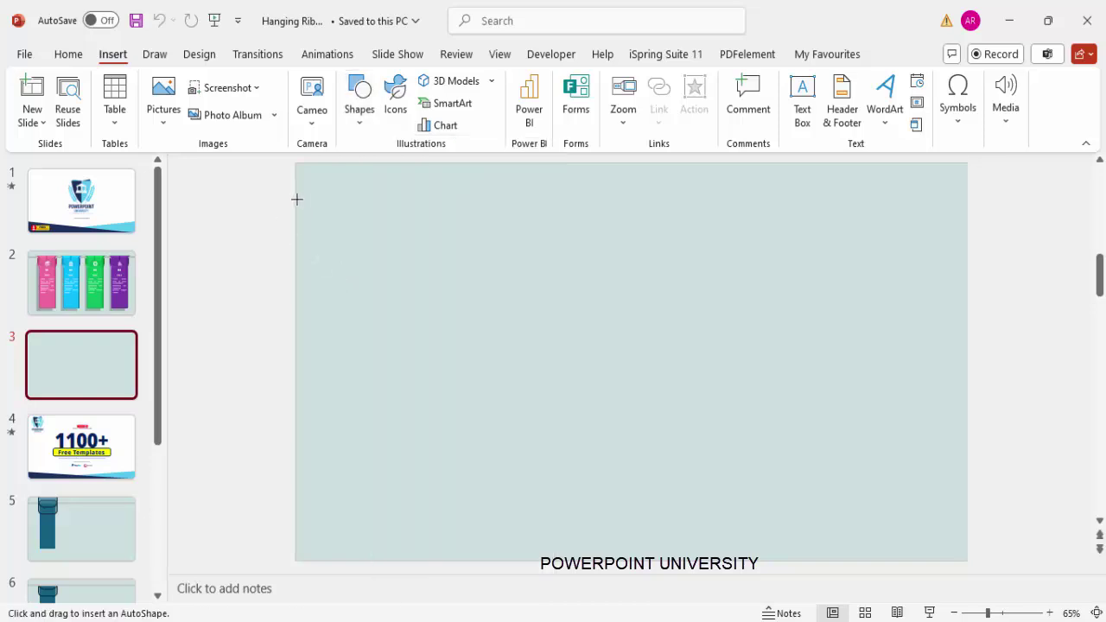
drag(296, 199, 965, 219)
Remove the bar's outline and bring up its Format Shape pane.
click(440, 103)
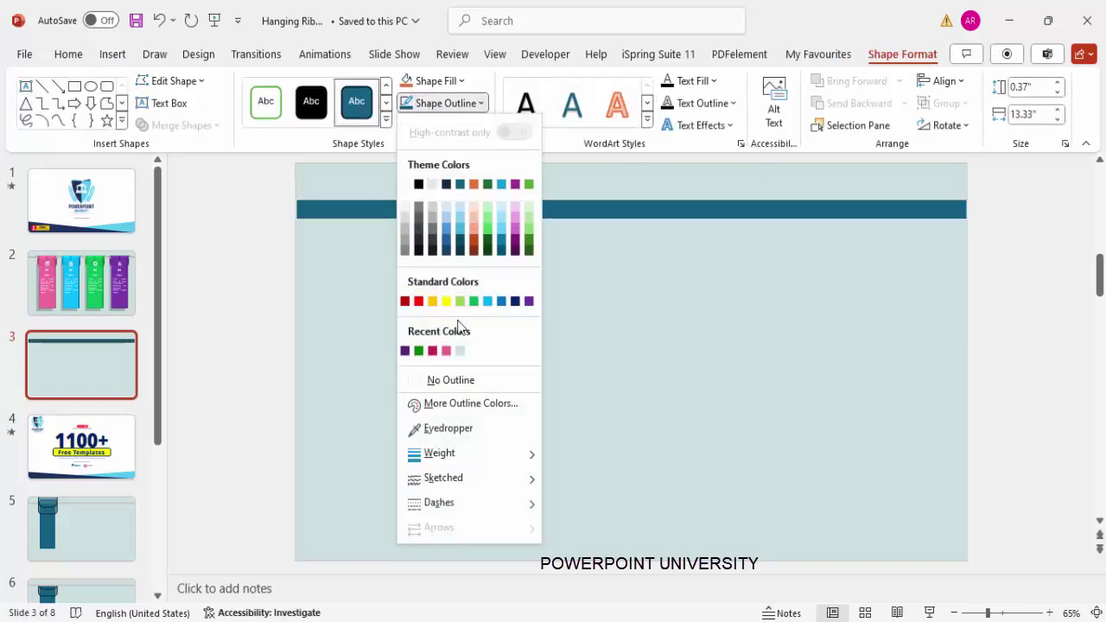
click(462, 390)
right_click(619, 205)
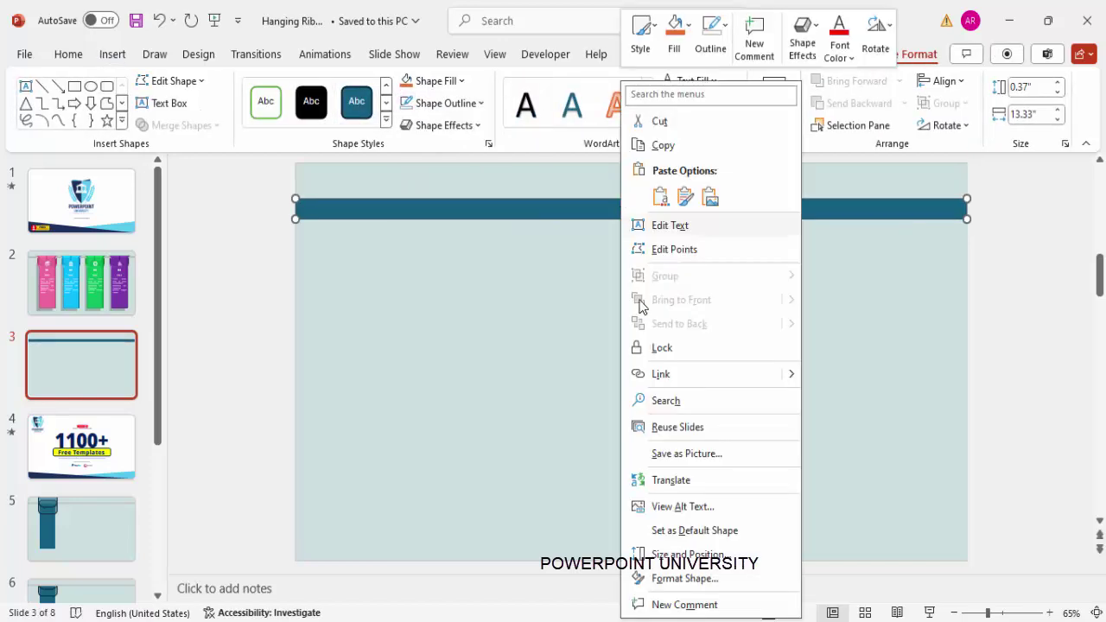
click(709, 577)
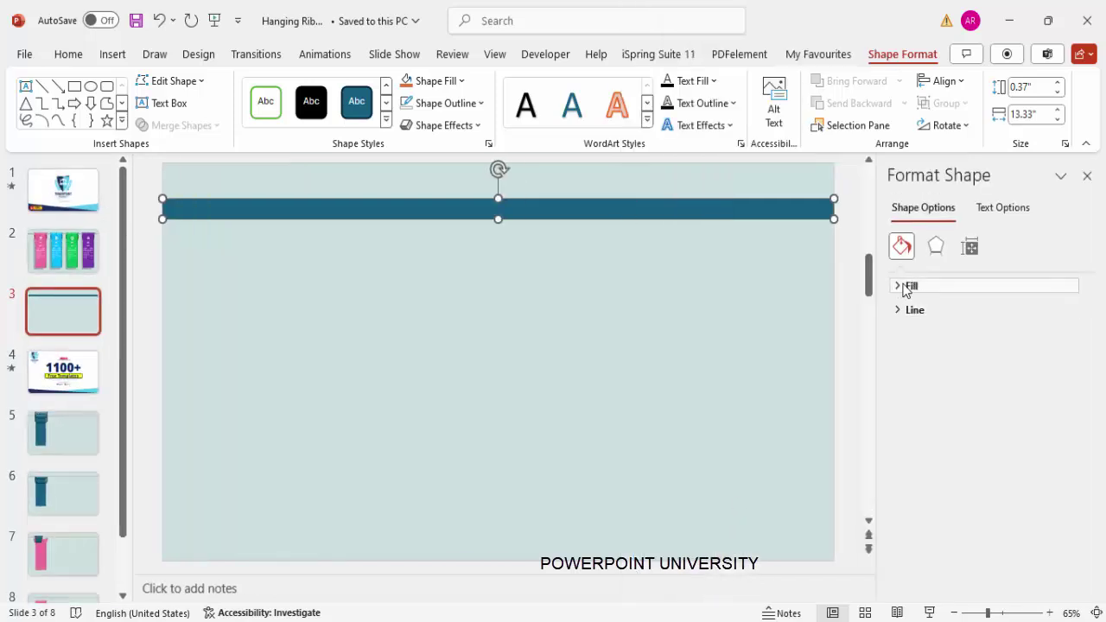
Give the bar a gradient fill with white first and last stops.
click(899, 288)
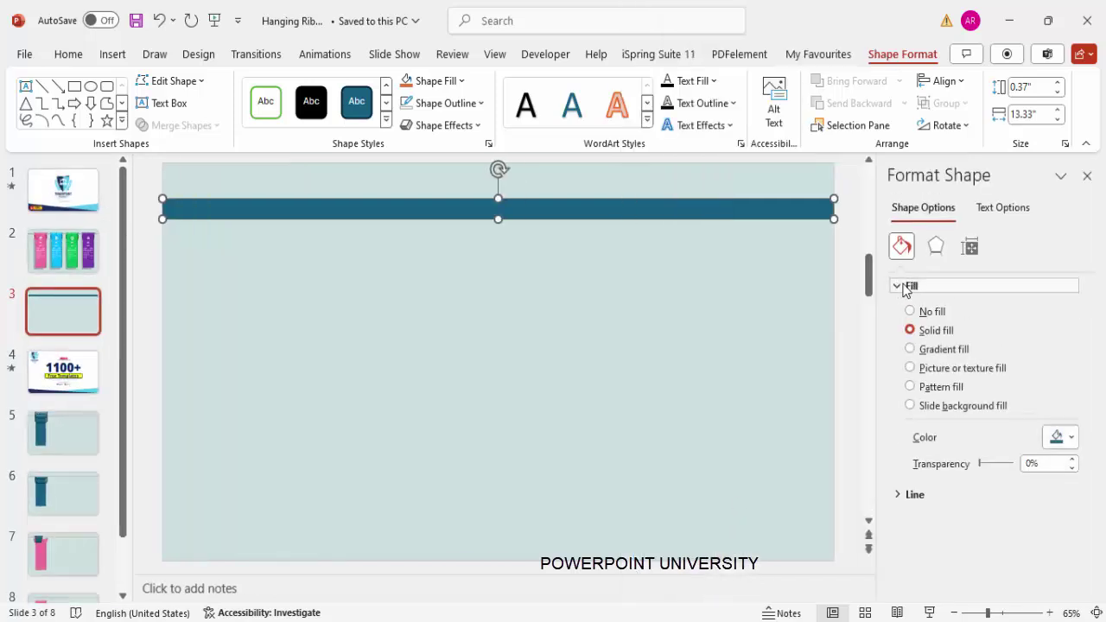
click(936, 351)
scroll(1095, 467, down, 2)
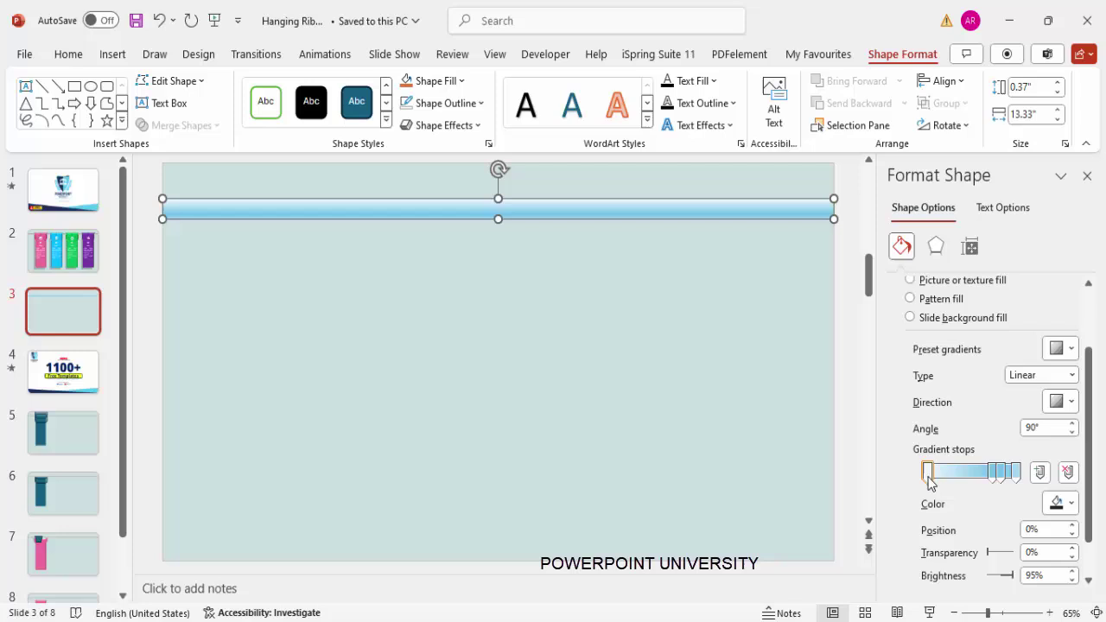
click(1055, 505)
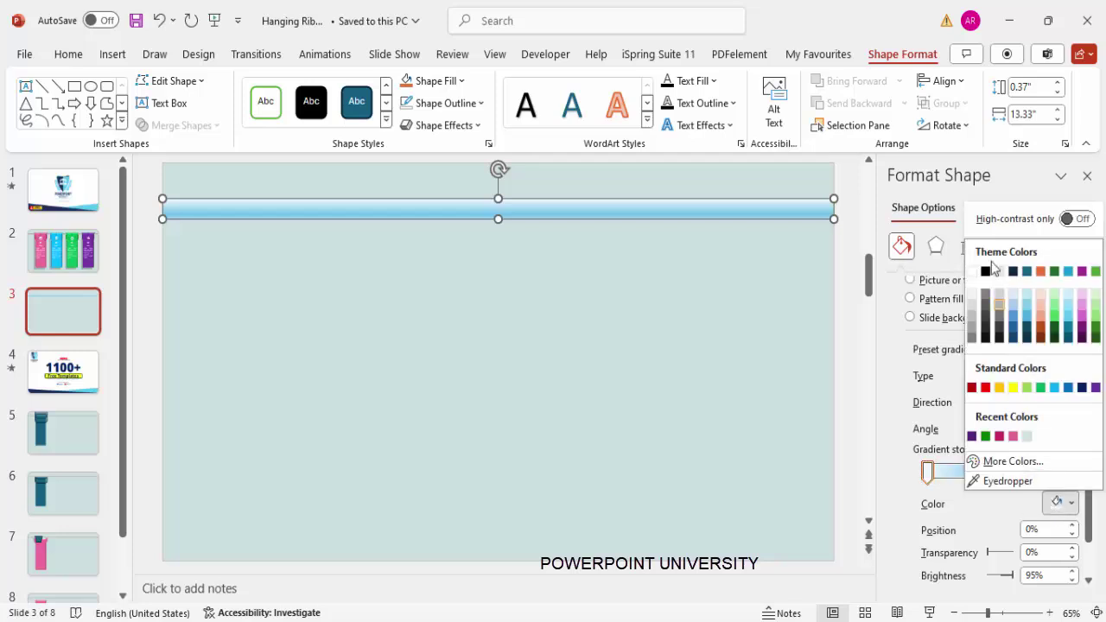
click(973, 276)
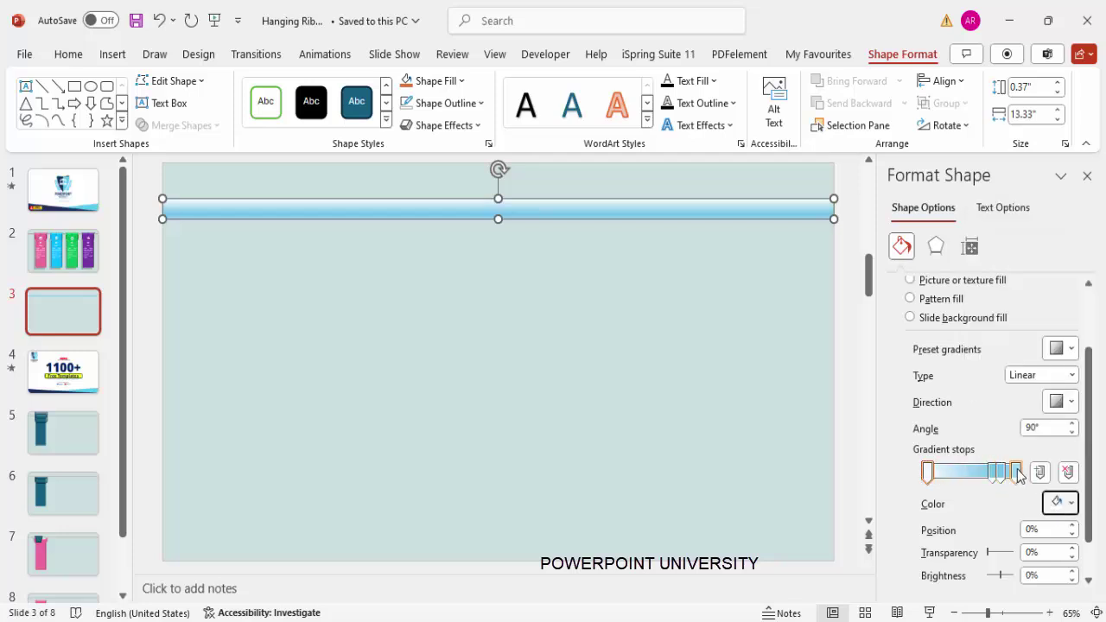
click(1016, 472)
click(1060, 502)
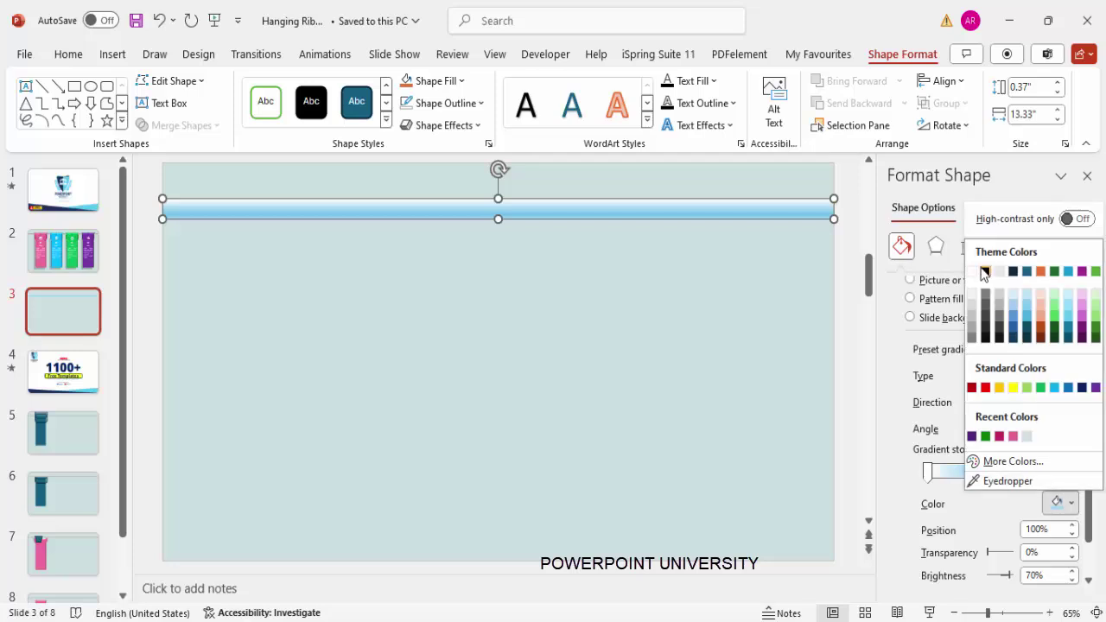
click(973, 274)
Add a dark grey stop at 36% and a light grey stop at 83%.
drag(994, 477, 961, 479)
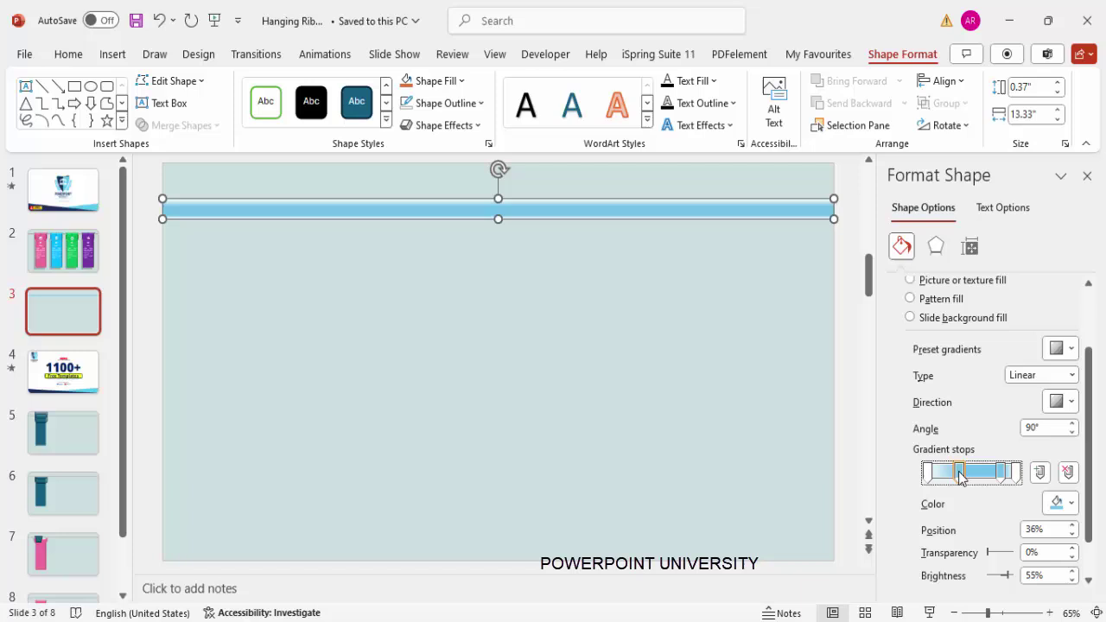
click(1061, 502)
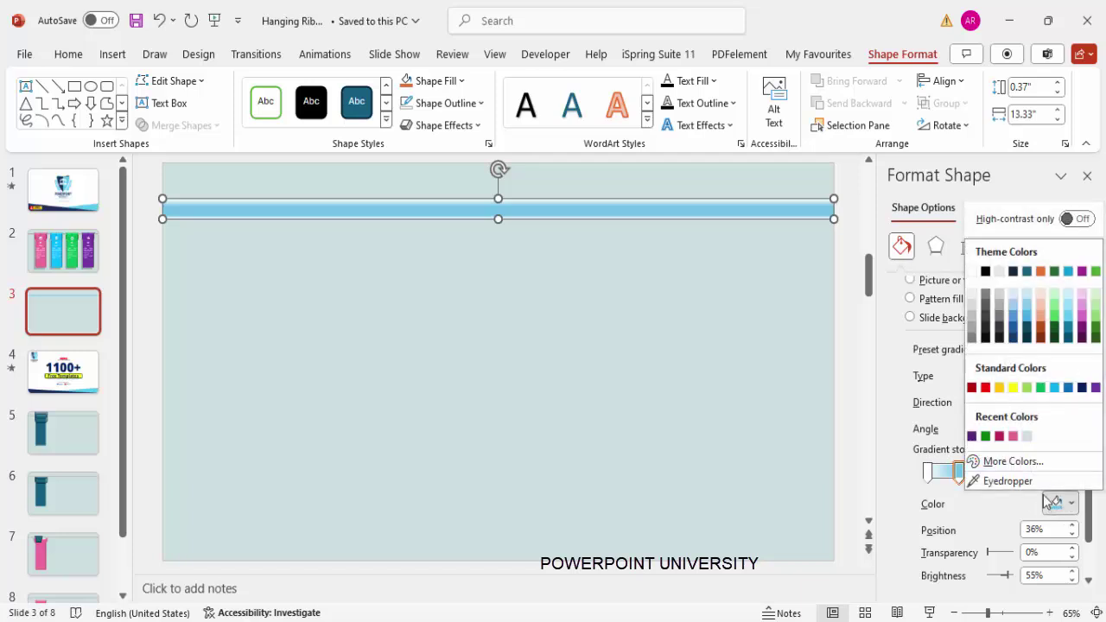
click(985, 306)
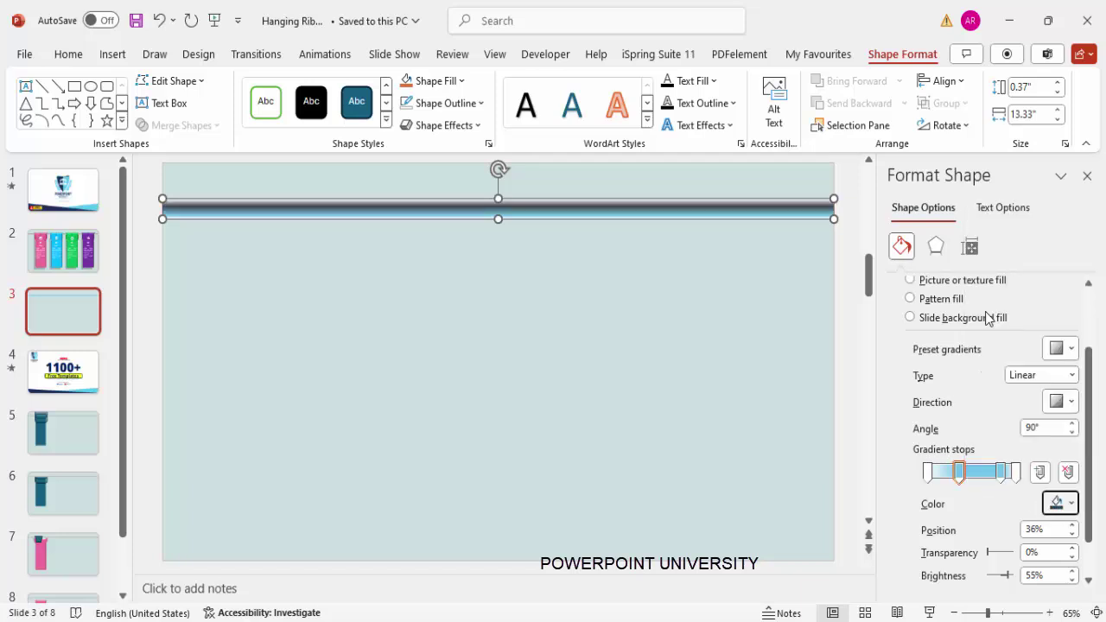
click(998, 471)
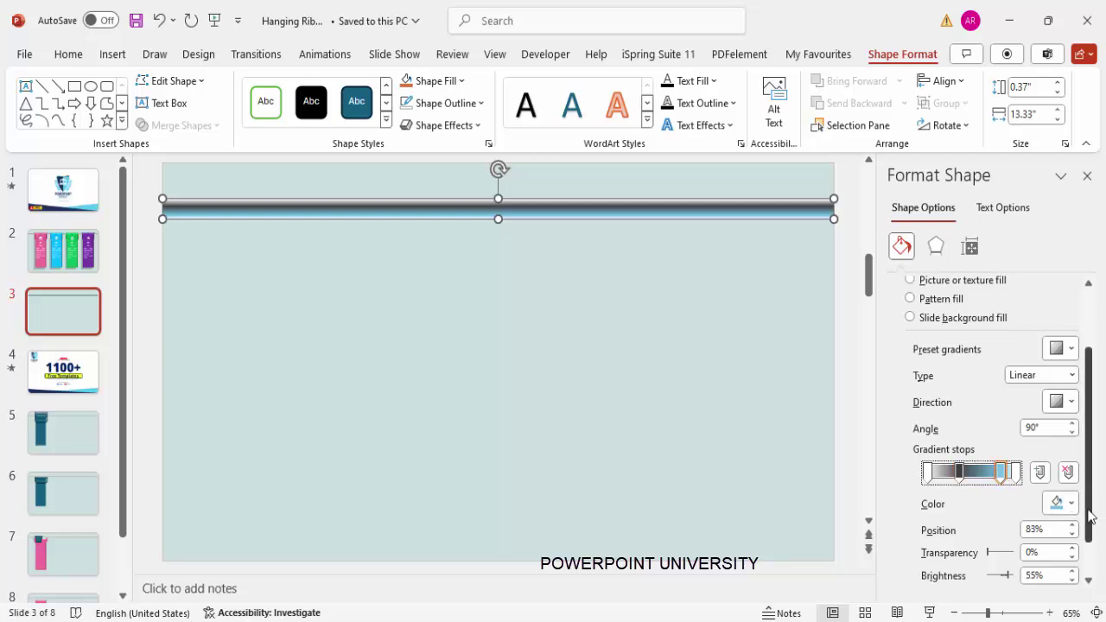
click(1061, 501)
click(971, 304)
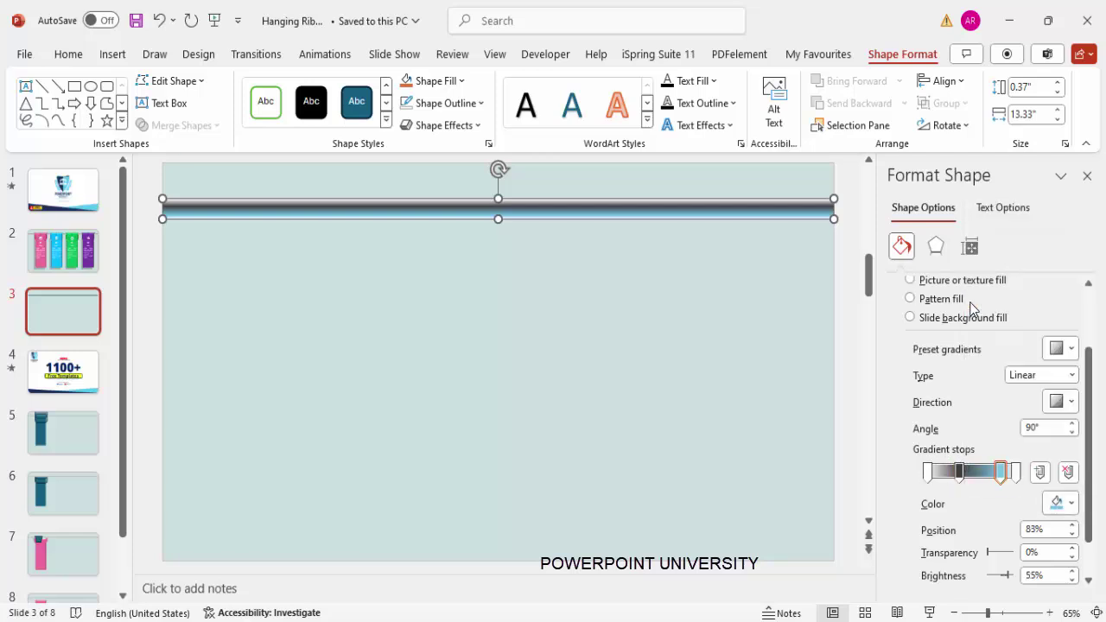
click(501, 227)
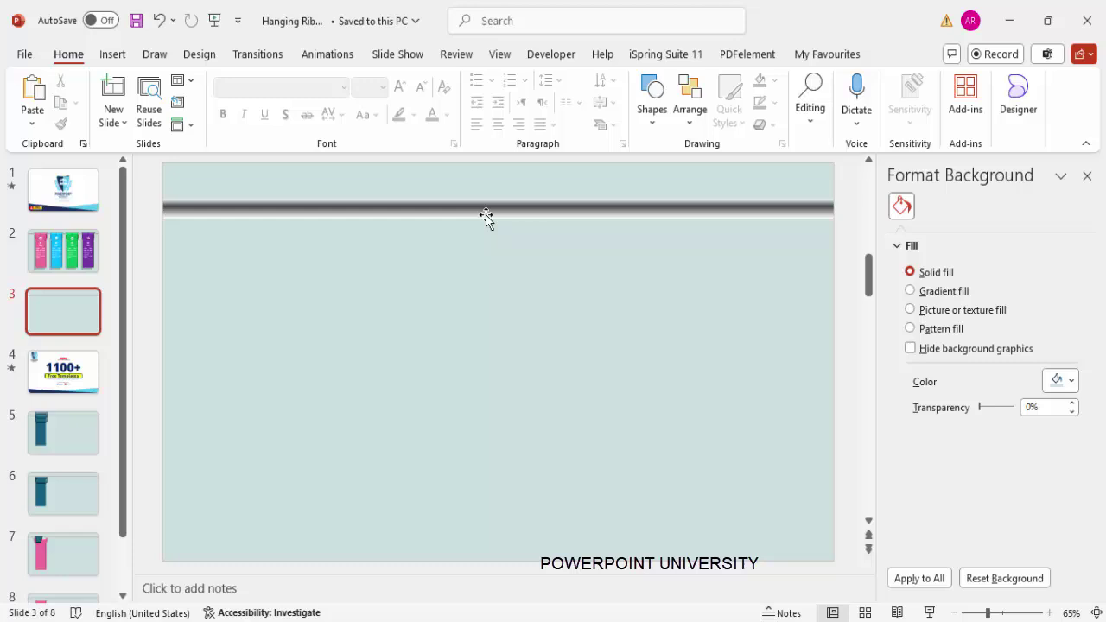
click(499, 213)
Nudge the rod into place and shift its first and last gradient stops slightly inward.
drag(496, 214, 499, 217)
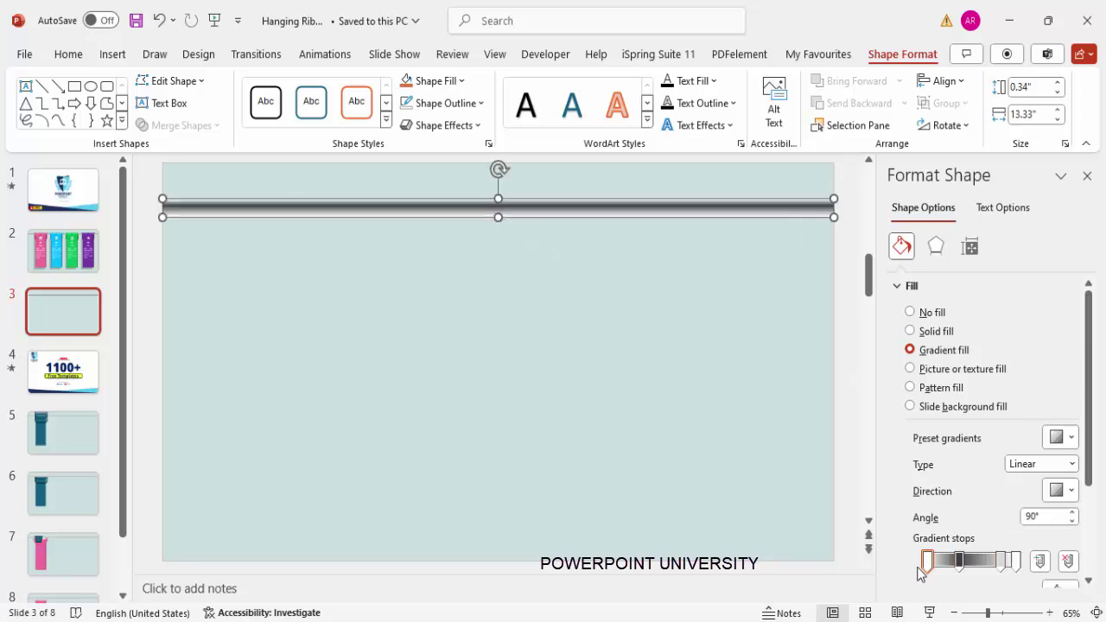
drag(922, 567, 933, 568)
click(1014, 563)
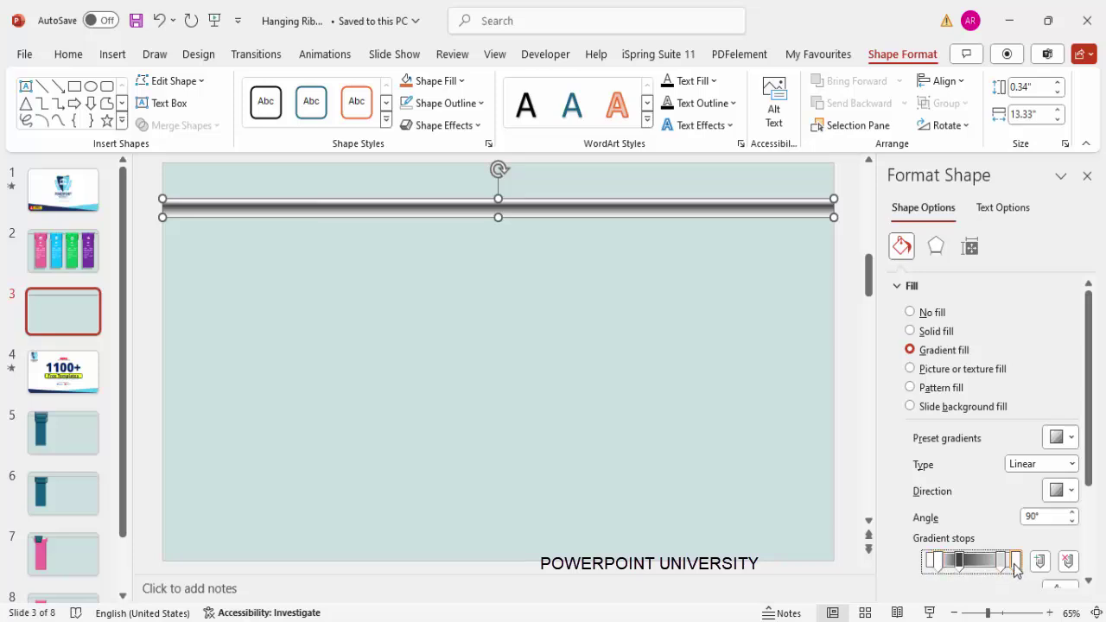
mouse_move(1015, 567)
mouse_down()
mouse_move(994, 567)
mouse_move(1011, 563)
mouse_up()
click(577, 437)
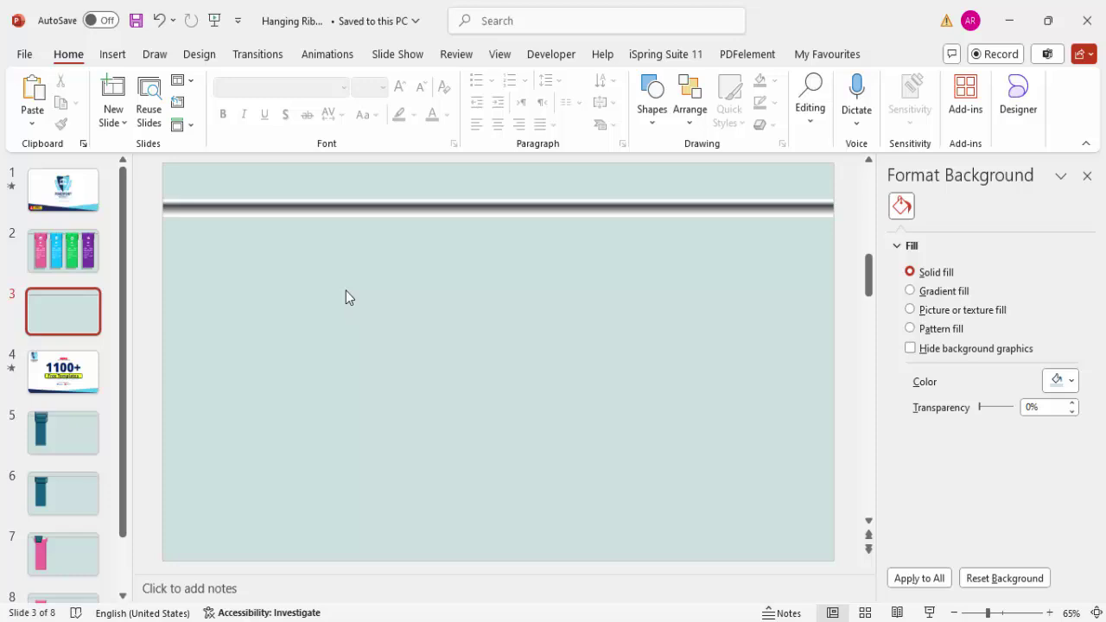
Draw a tall rectangle hanging below the rod on the slide's left.
click(112, 54)
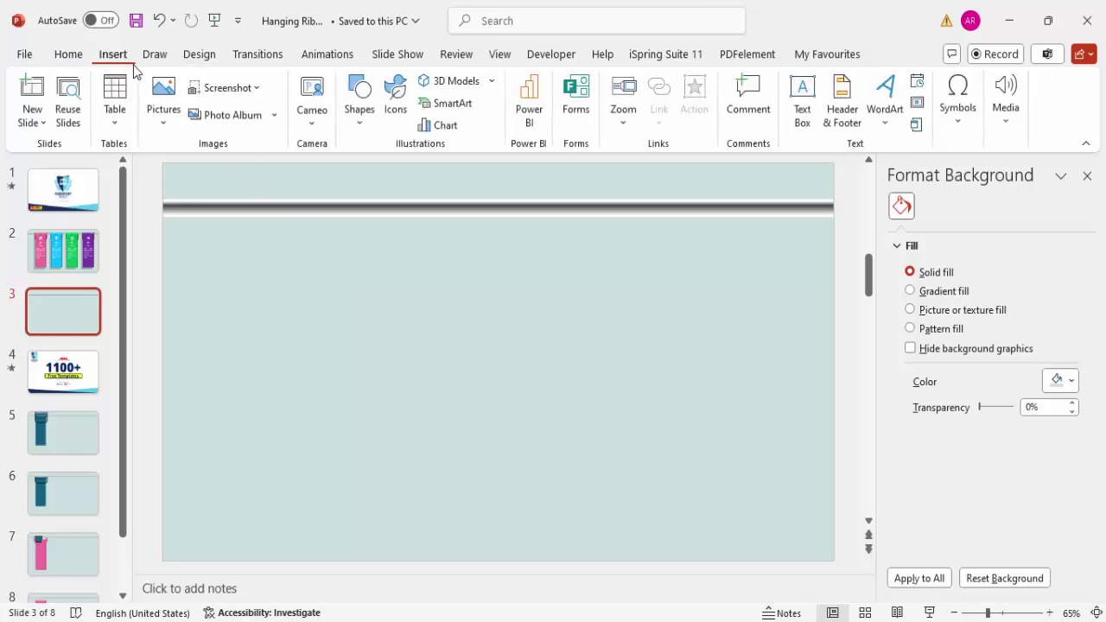
click(360, 119)
click(352, 287)
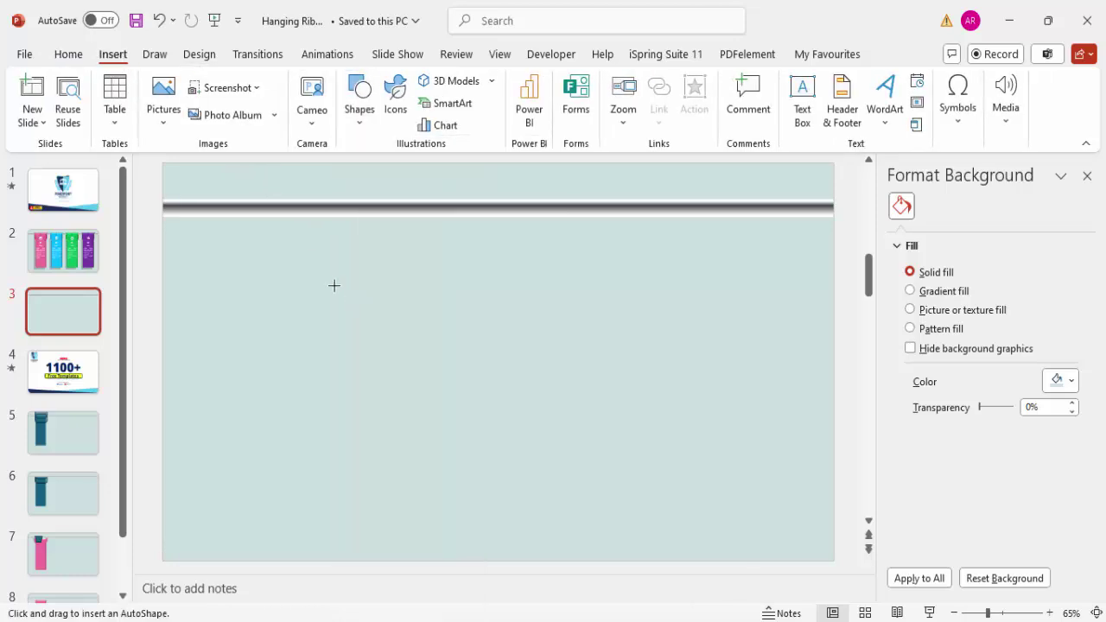
drag(215, 244, 319, 523)
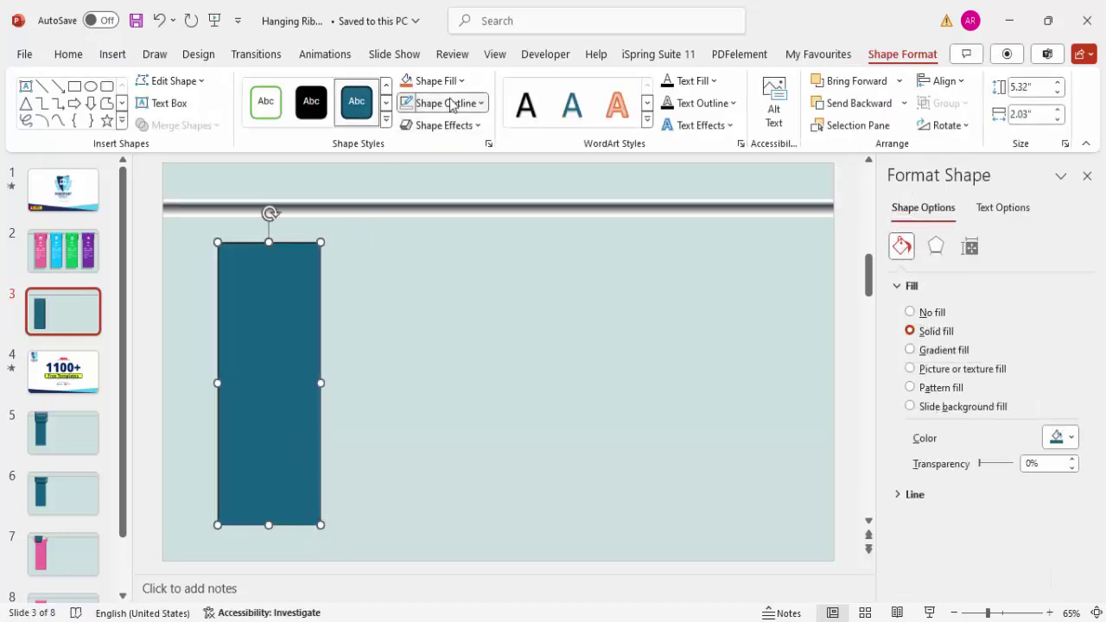
Remove the rectangle's outline and set its fill transparency to 28%.
click(444, 103)
click(457, 381)
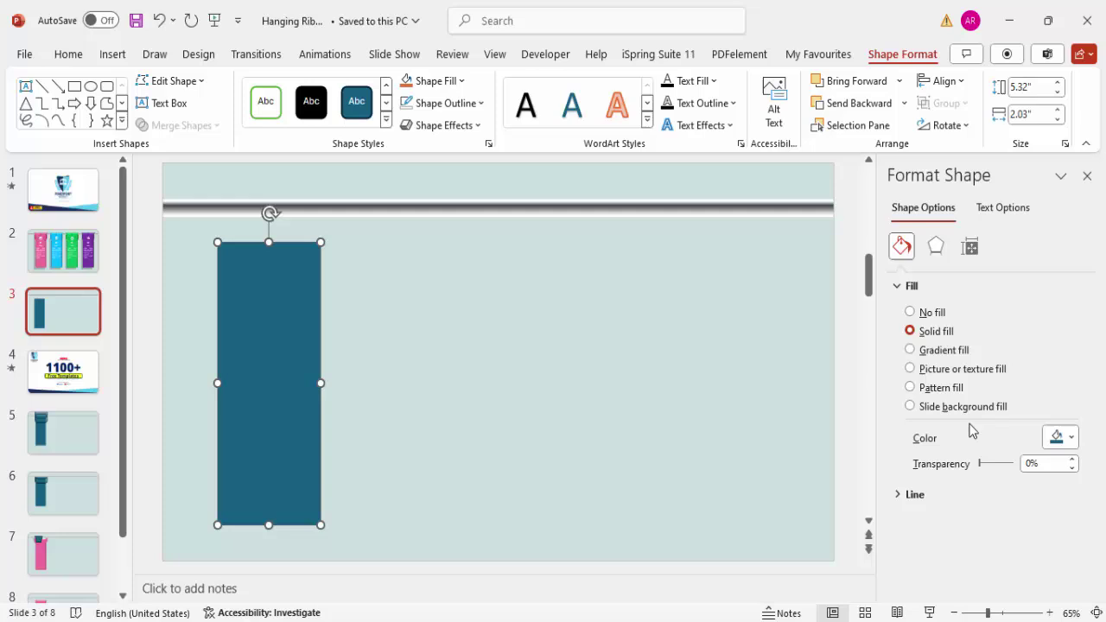
drag(980, 467, 994, 469)
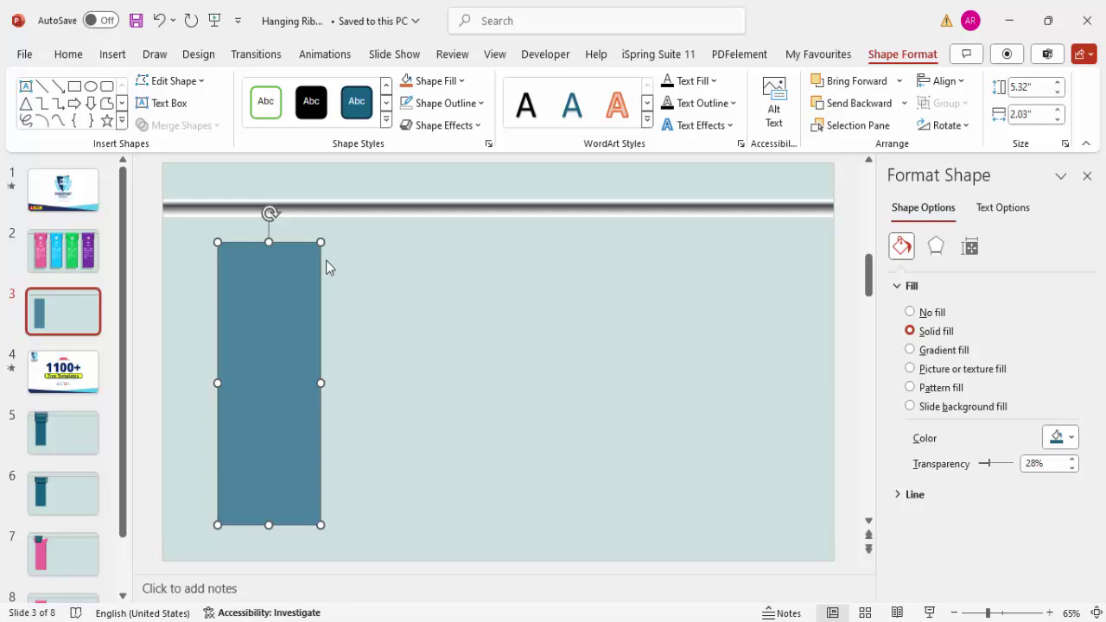
click(112, 54)
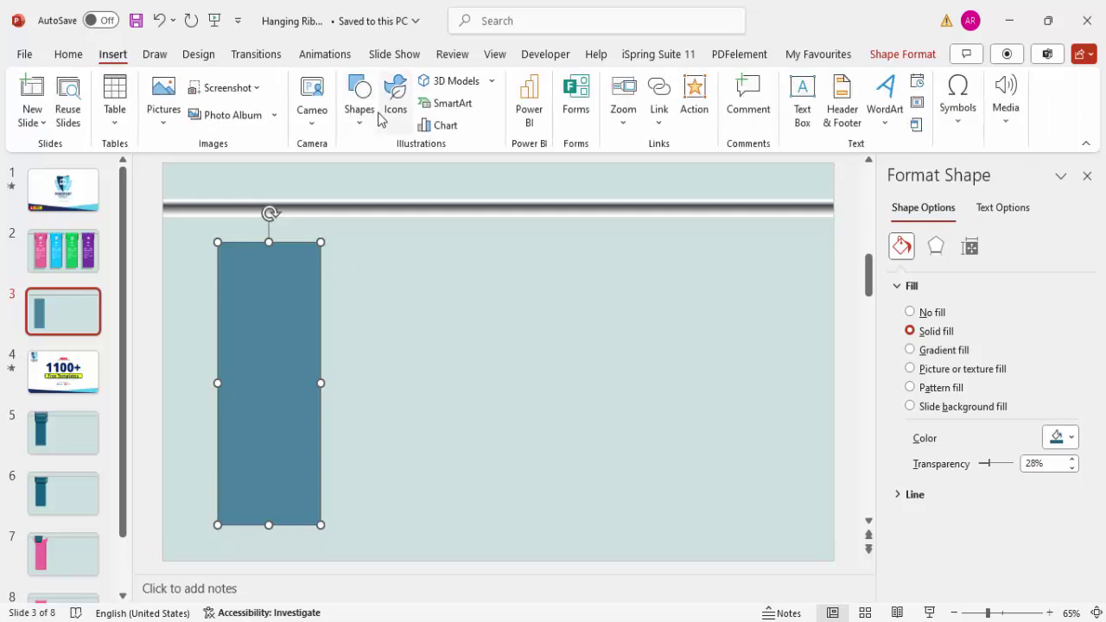
Draw a rounded rectangle cap filled light blue at 38% transparency.
click(360, 97)
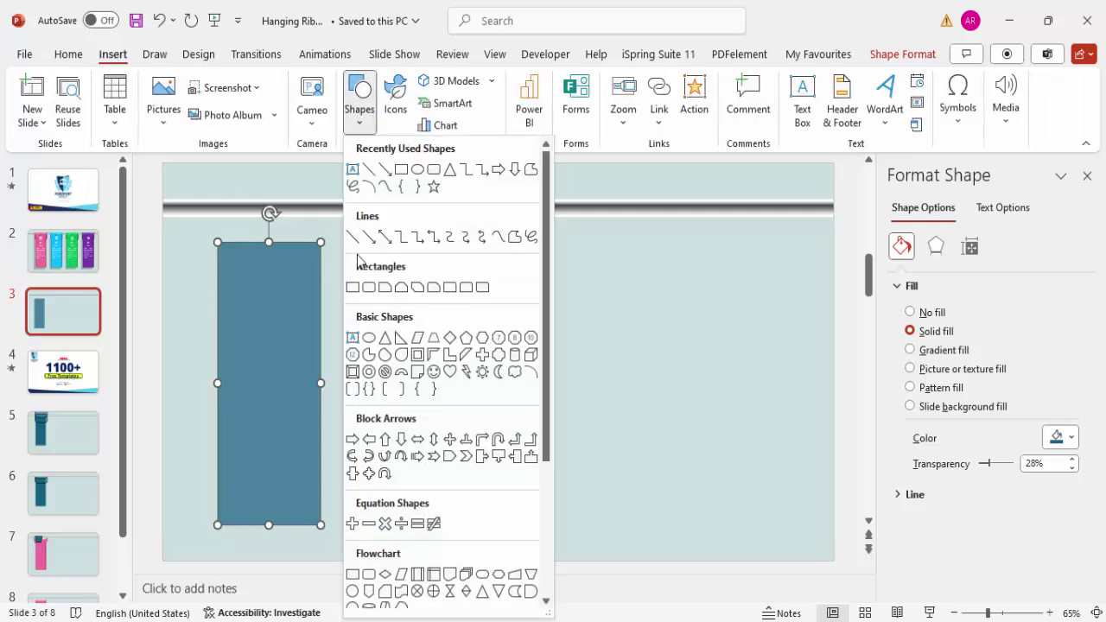
click(372, 298)
drag(198, 185, 345, 288)
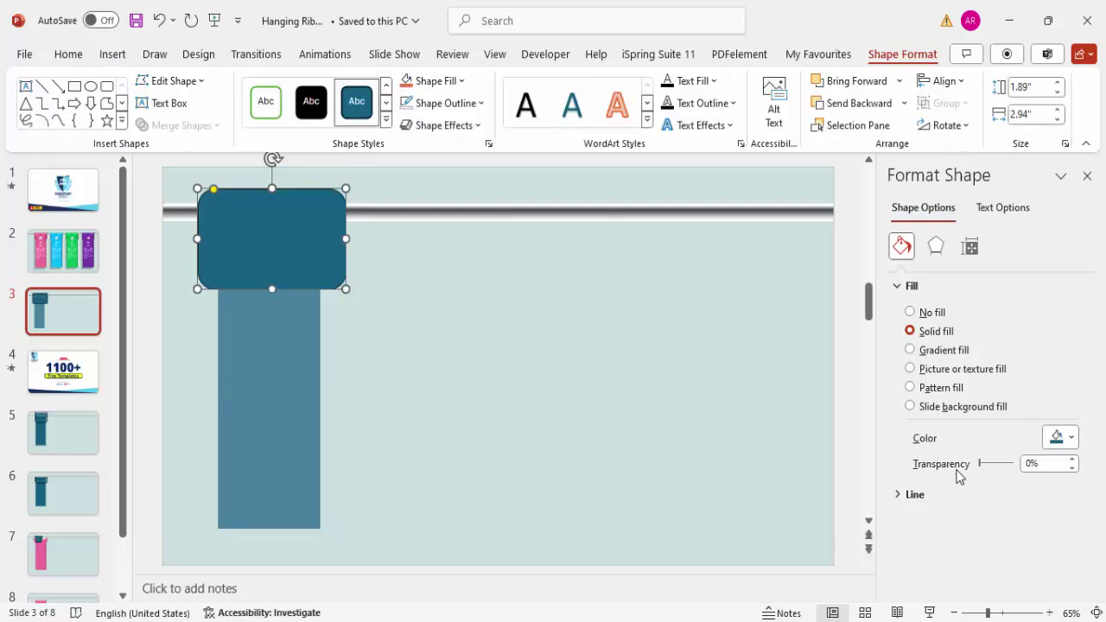
drag(980, 464, 996, 464)
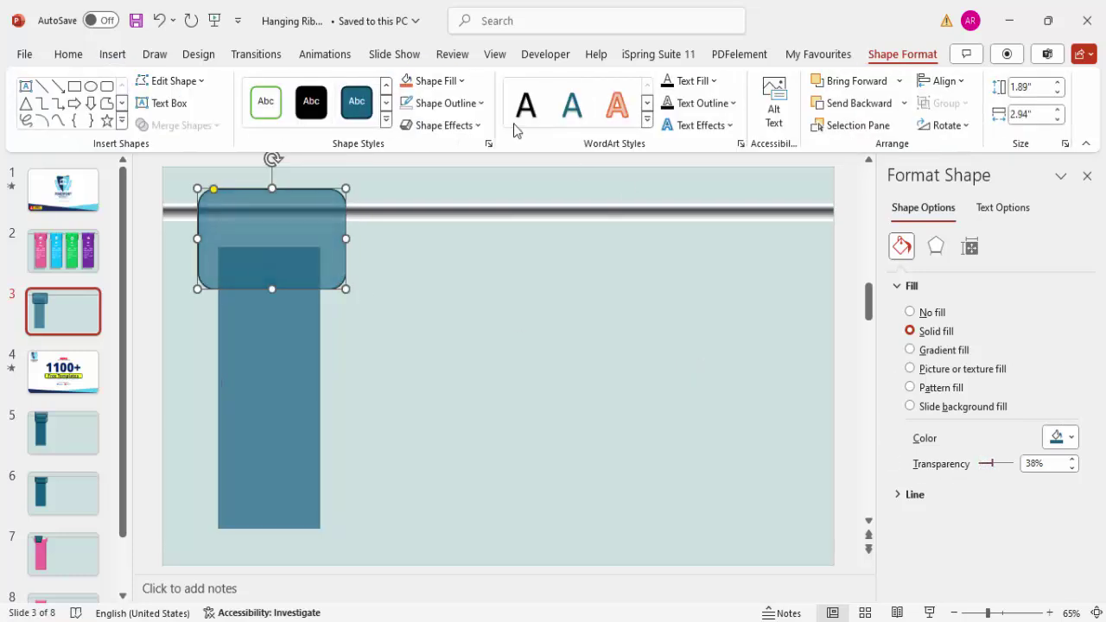
click(434, 80)
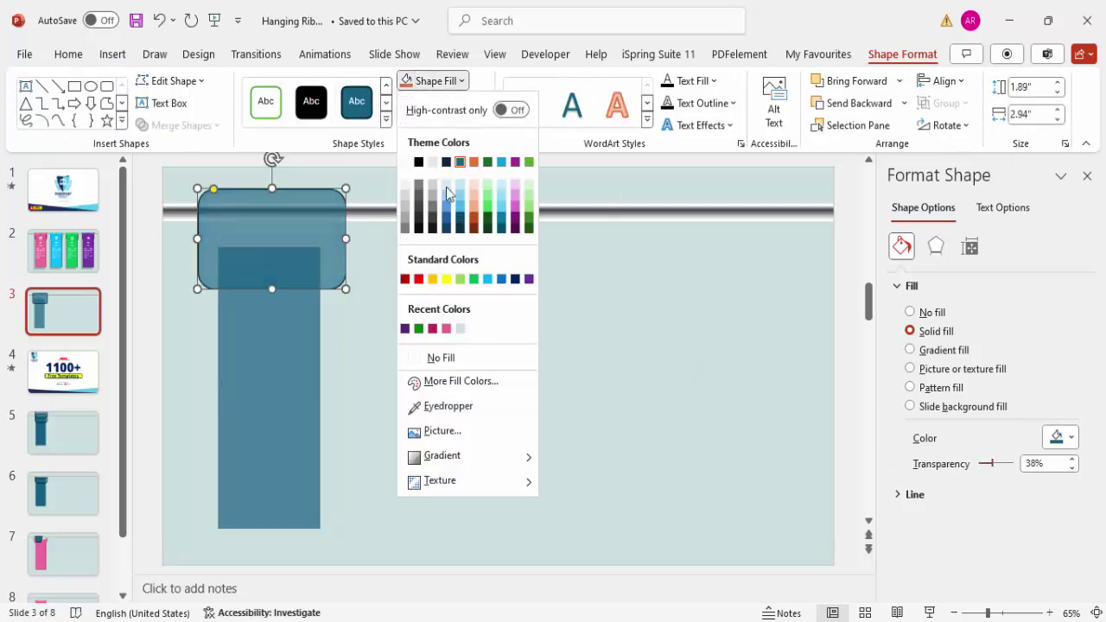
click(487, 279)
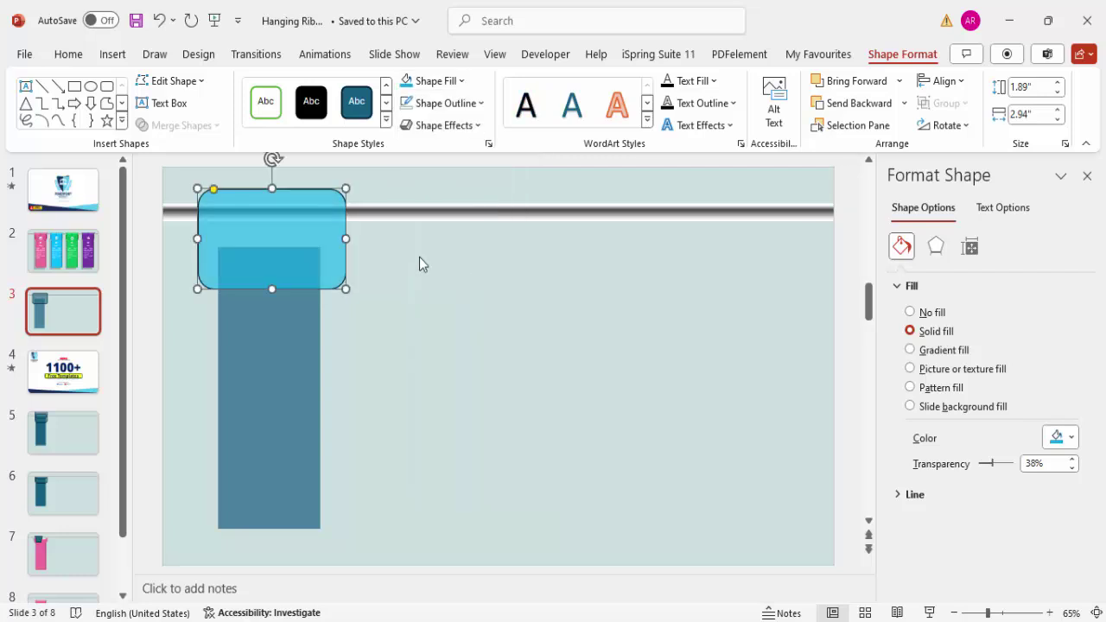
Narrow the cap and place an overlapping copy of it higher up.
drag(295, 214, 331, 238)
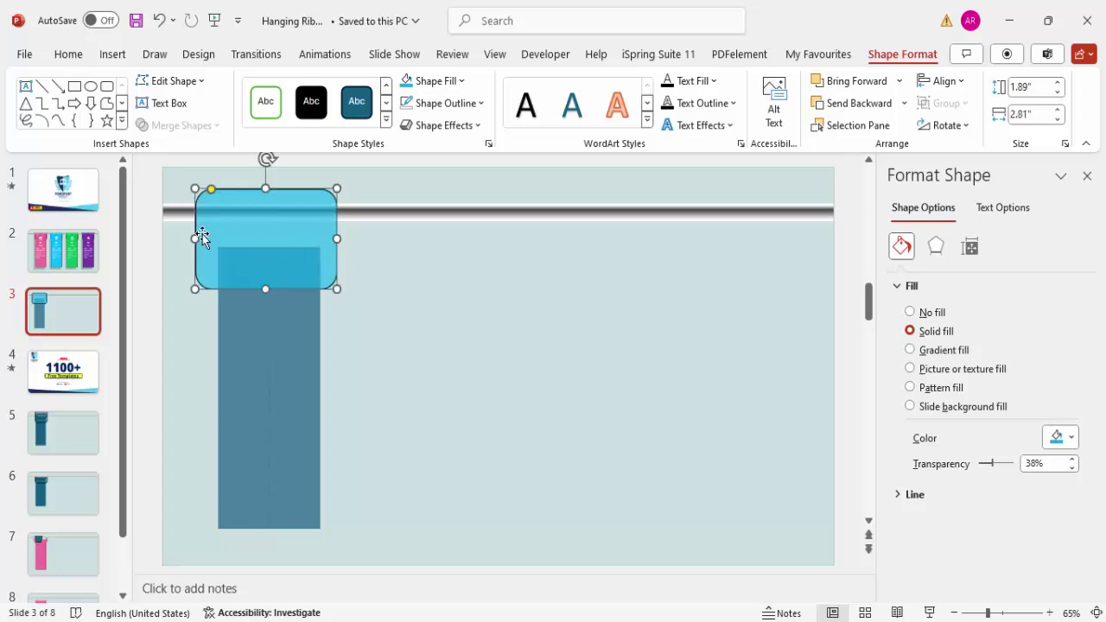
drag(195, 235, 201, 235)
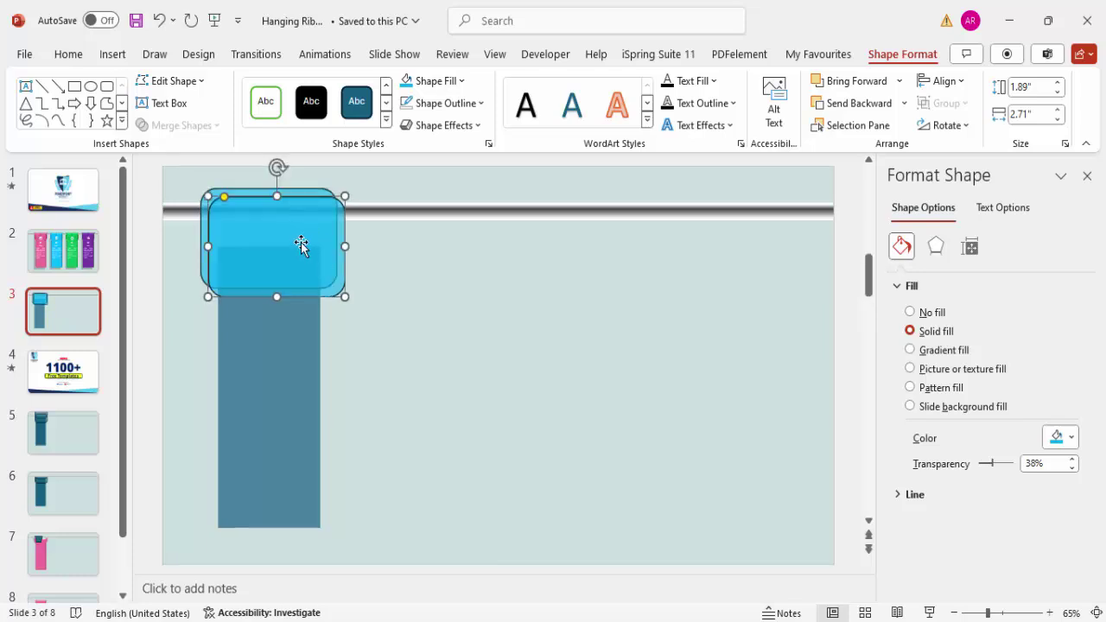
drag(302, 247, 332, 188)
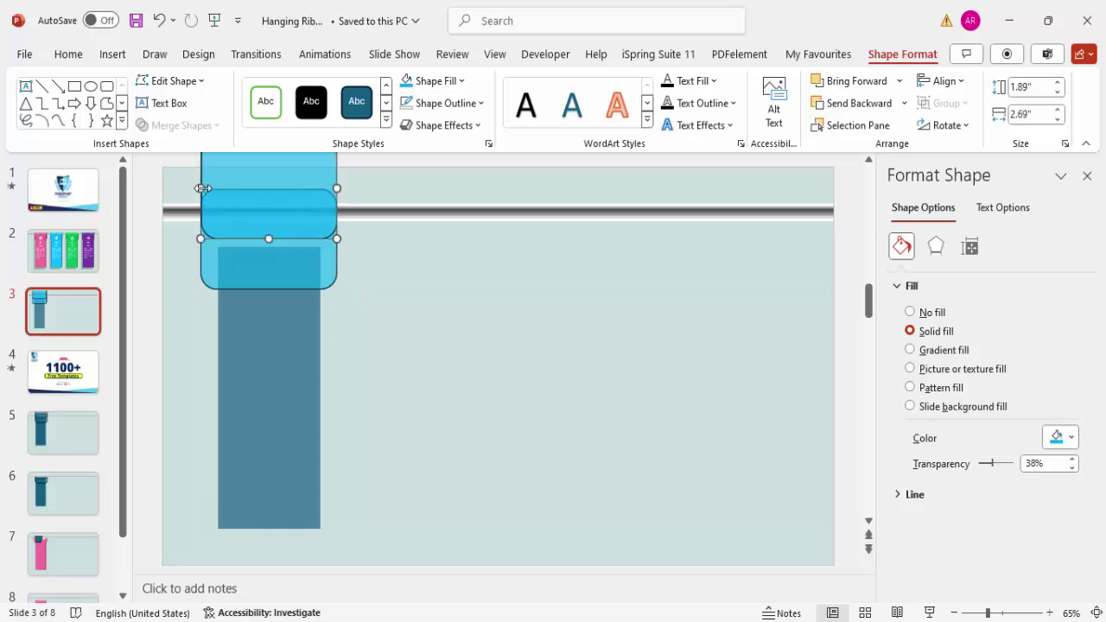
drag(204, 187, 201, 187)
Subtract the upper rounded rectangle from the lower one and remove the holder's outline.
click(375, 270)
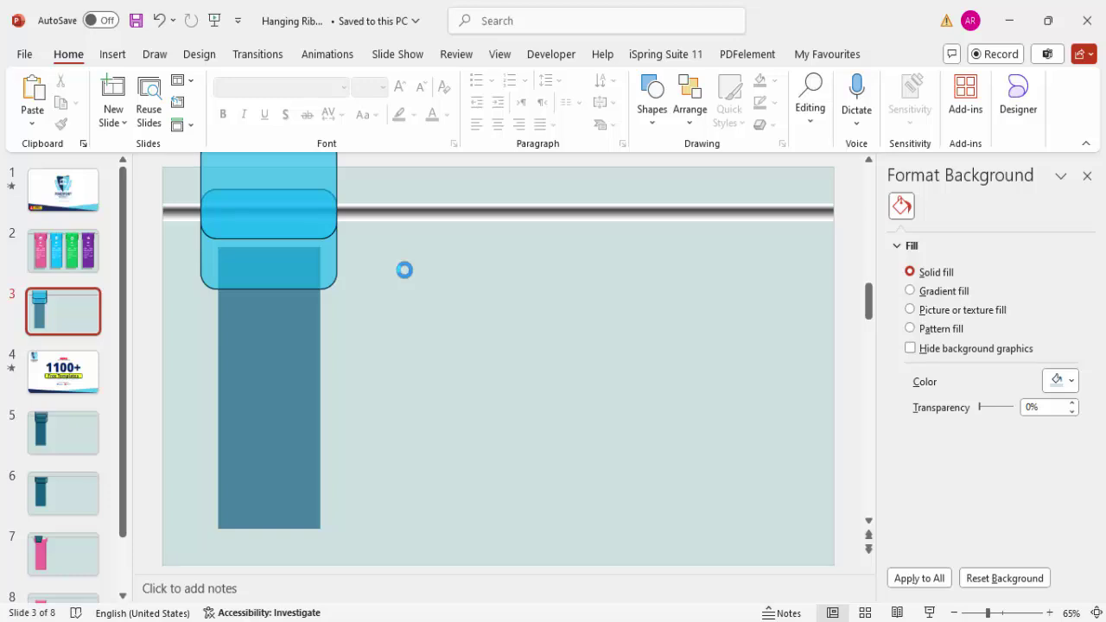
key(Tab)
click(325, 283)
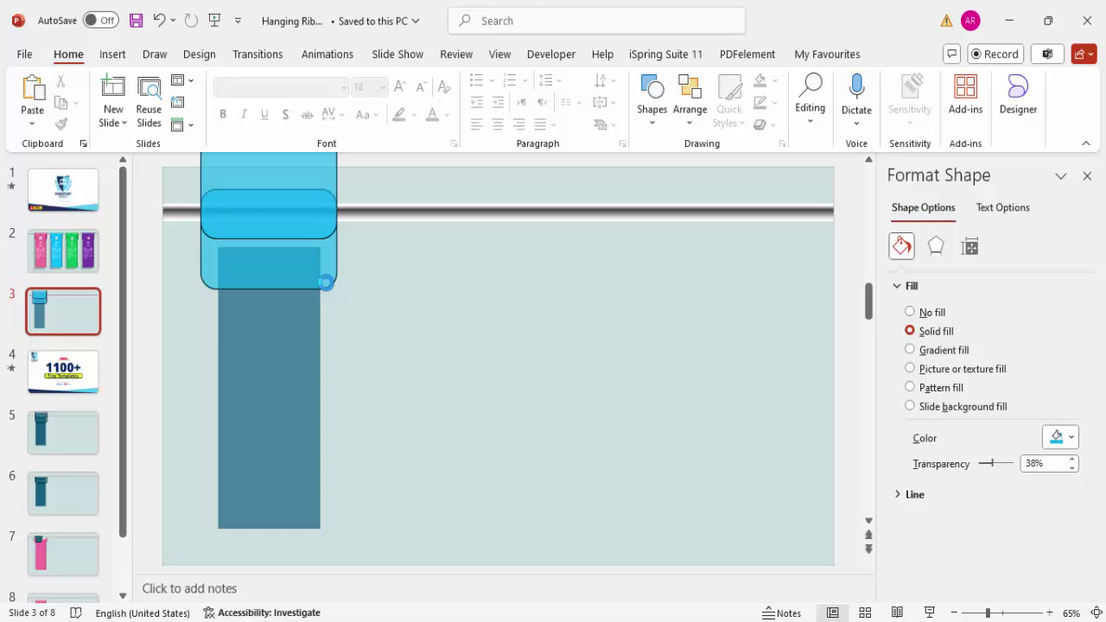
click(325, 282)
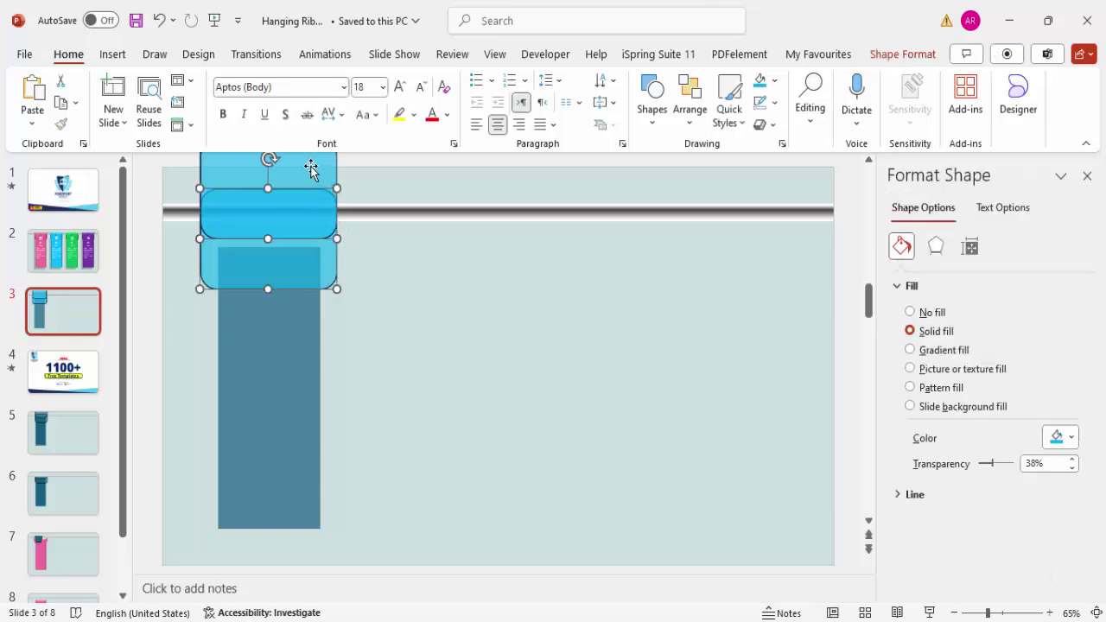
click(903, 55)
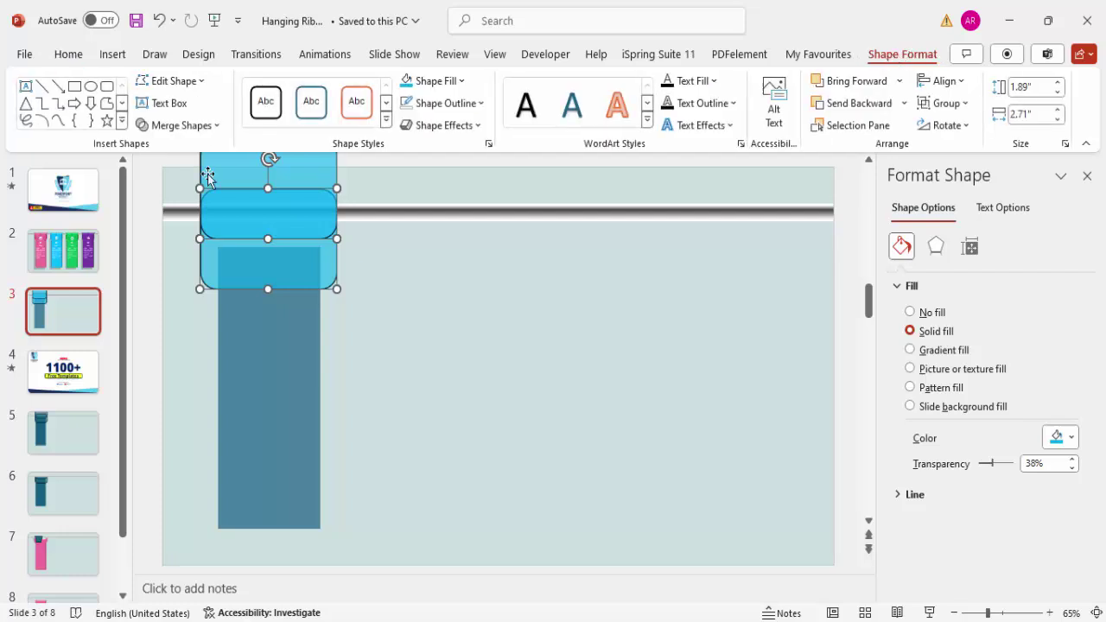
click(205, 127)
click(180, 244)
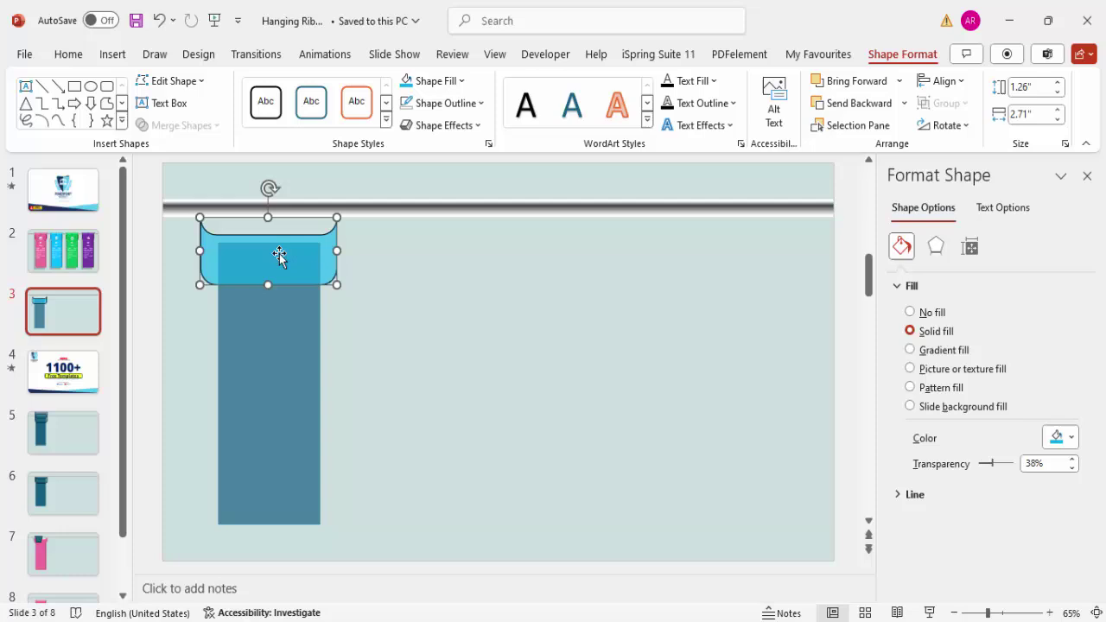
click(458, 104)
click(448, 380)
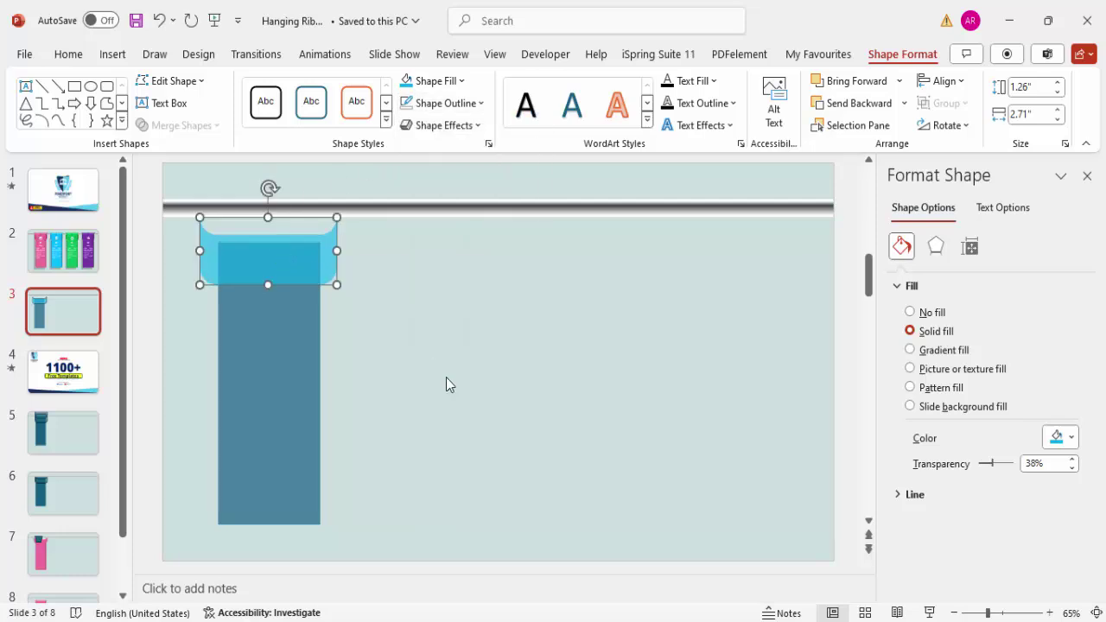
Draw a trapezoid over the light blue holder.
click(112, 55)
click(359, 103)
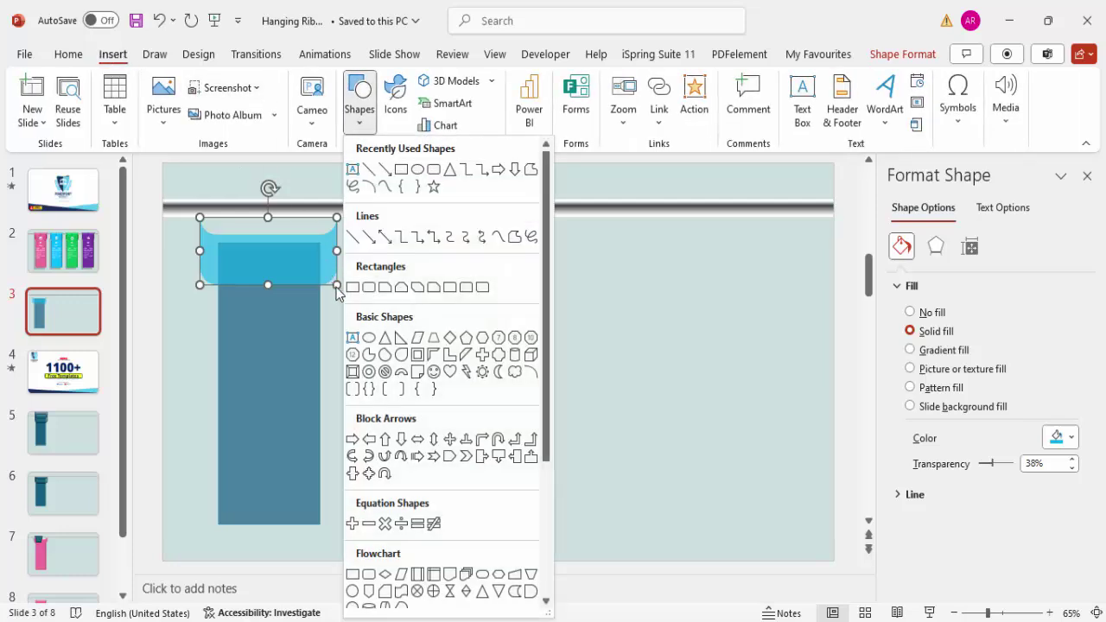
click(433, 346)
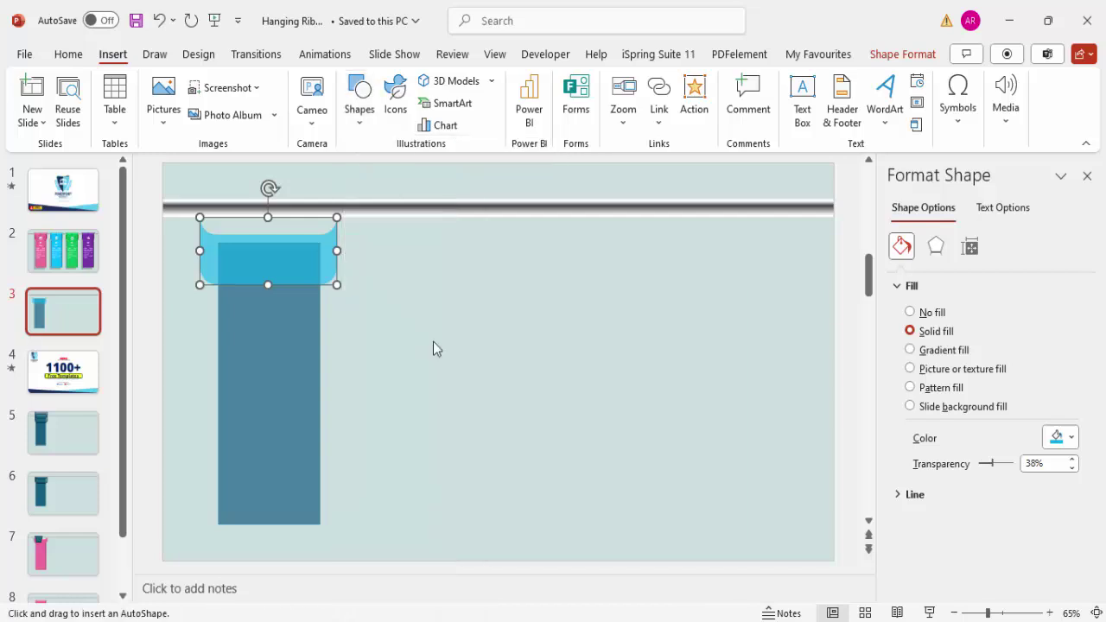
mouse_move(213, 188)
mouse_down()
mouse_move(271, 256)
mouse_move(303, 265)
mouse_up()
Flip the trapezoid vertically and move it down onto the rod.
click(948, 126)
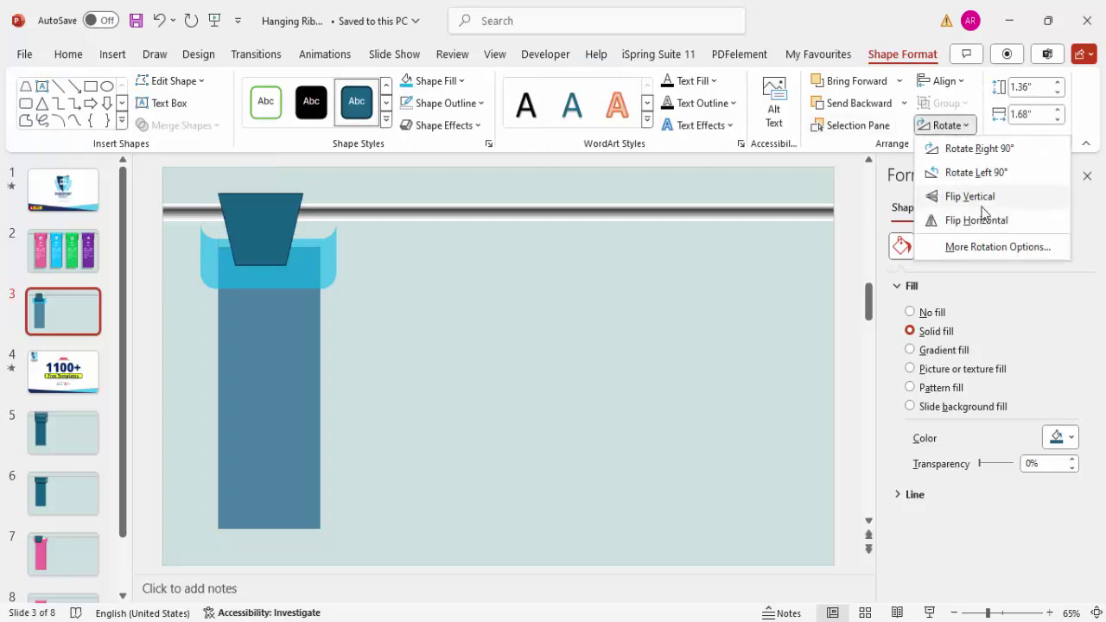
click(981, 205)
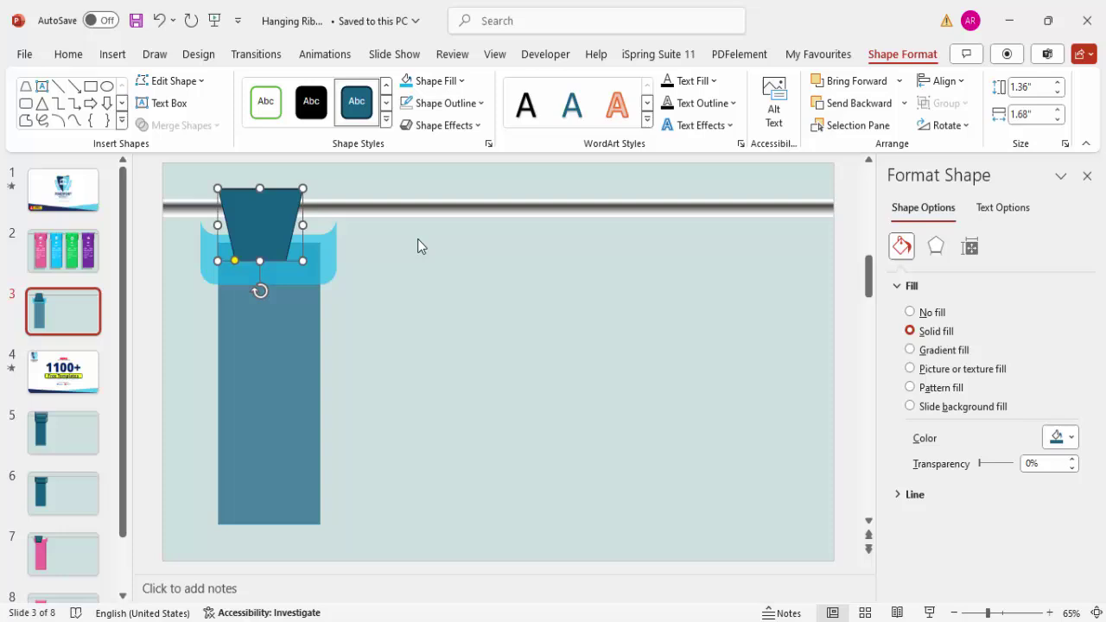
drag(264, 215, 254, 216)
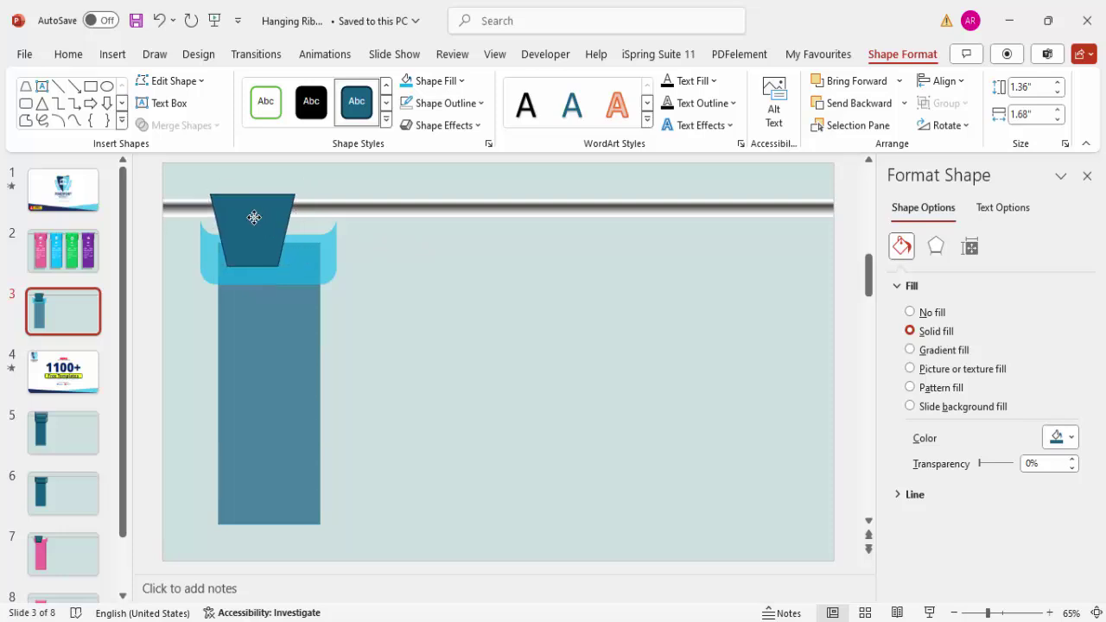
click(1007, 612)
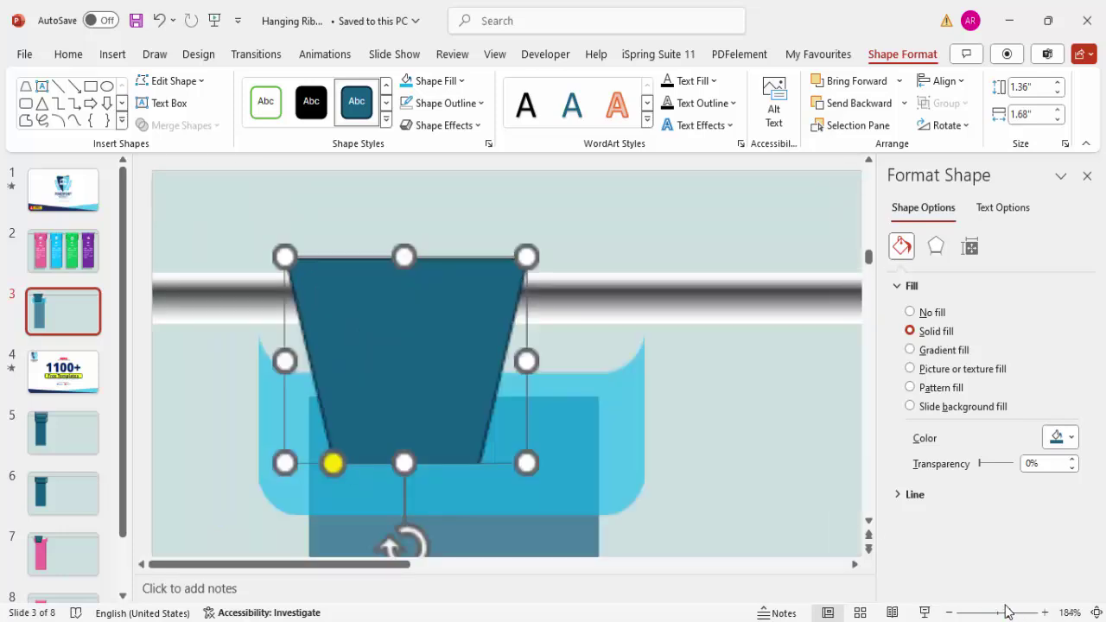
drag(369, 348, 334, 358)
Edit the trapezoid's points so its left edge curves outward toward the top-left.
right_click(384, 346)
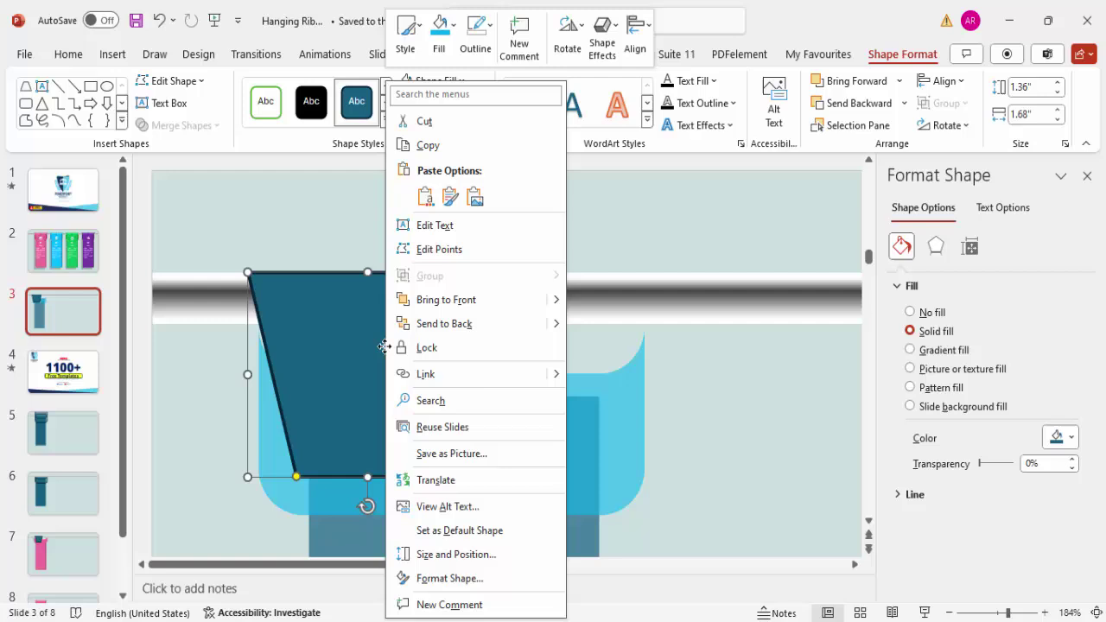
click(450, 250)
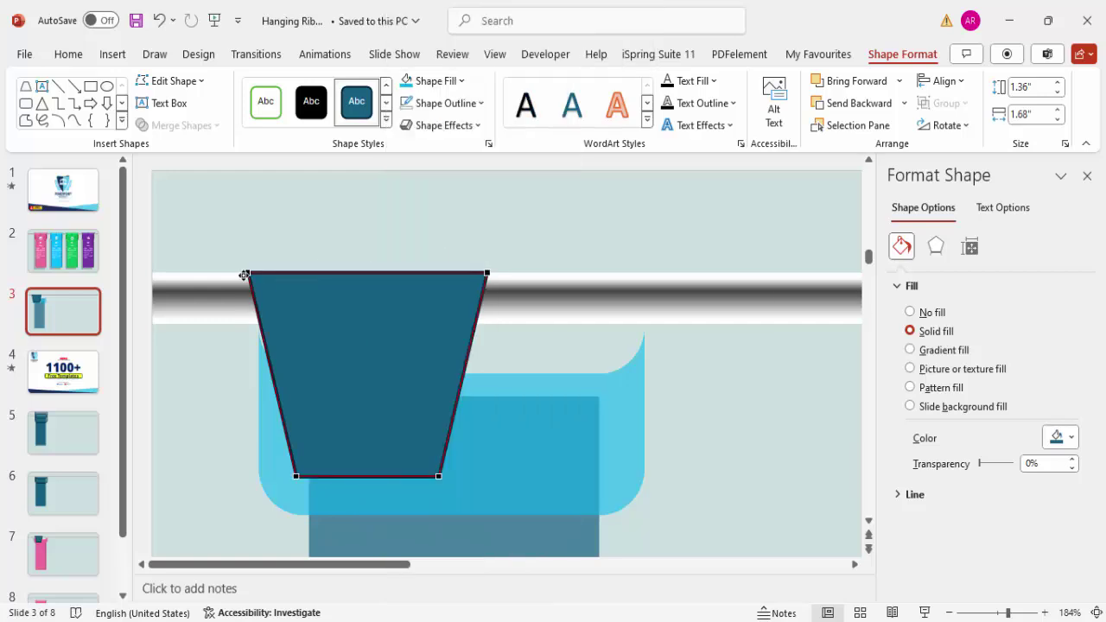
click(248, 272)
drag(264, 341, 311, 294)
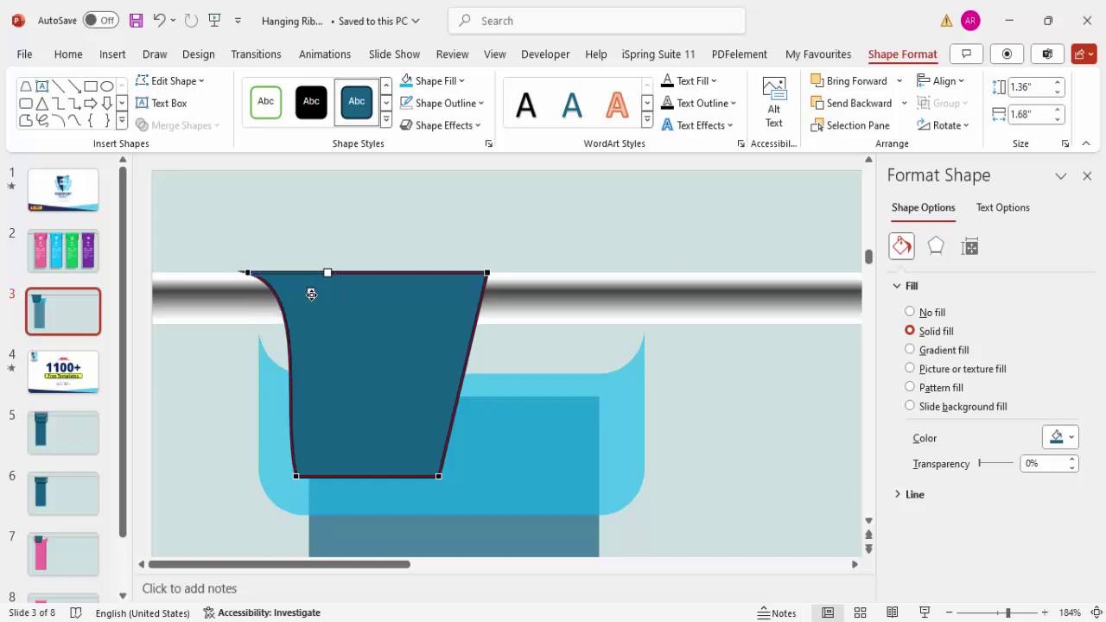
click(297, 476)
drag(280, 408, 299, 403)
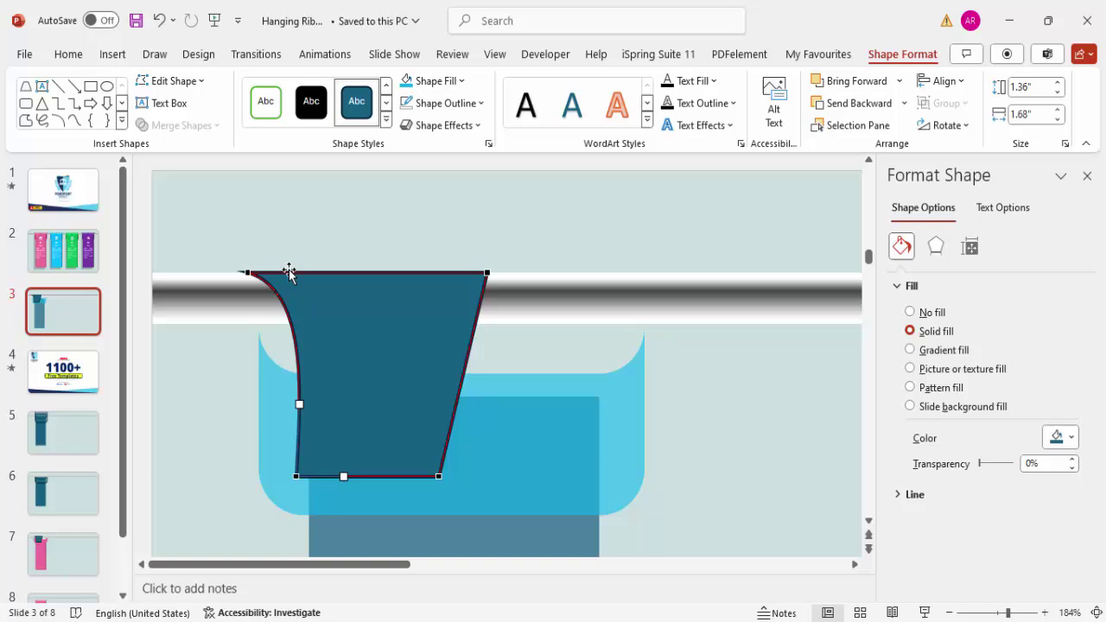
key(Escape)
key(Escape)
click(313, 296)
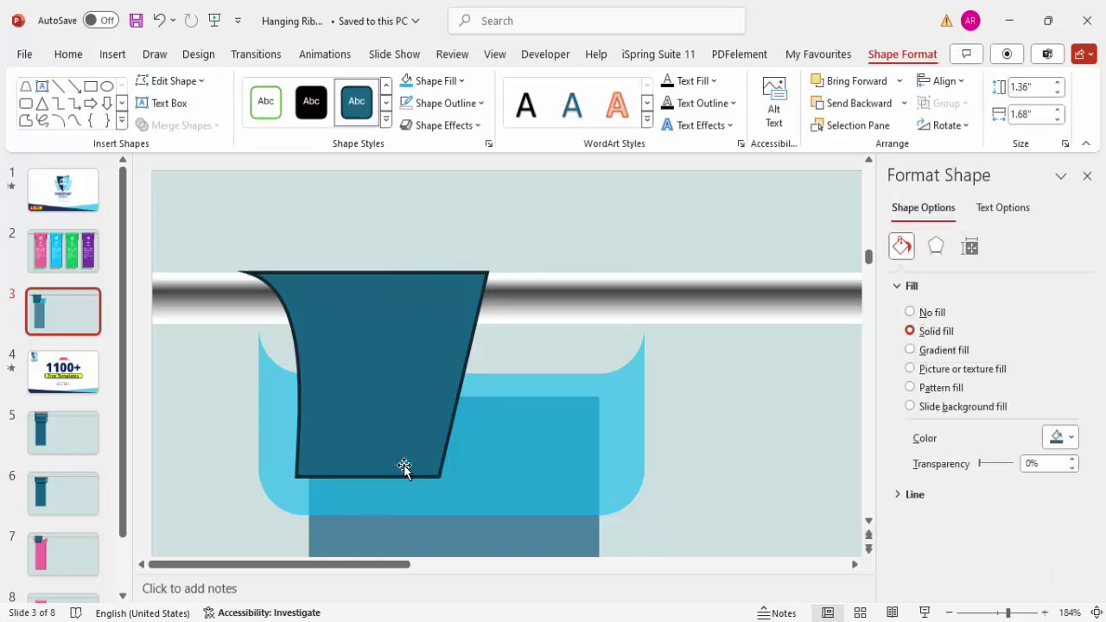
key(Escape)
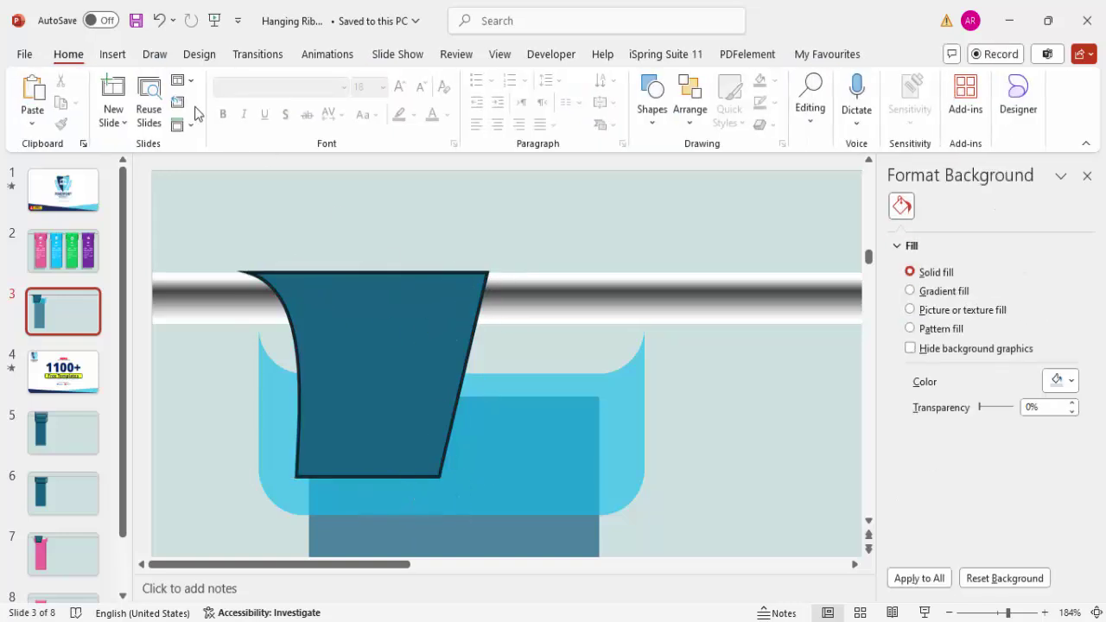
Trim the ribbon's right side by subtracting a tall rectangle drawn over it.
click(112, 54)
click(359, 102)
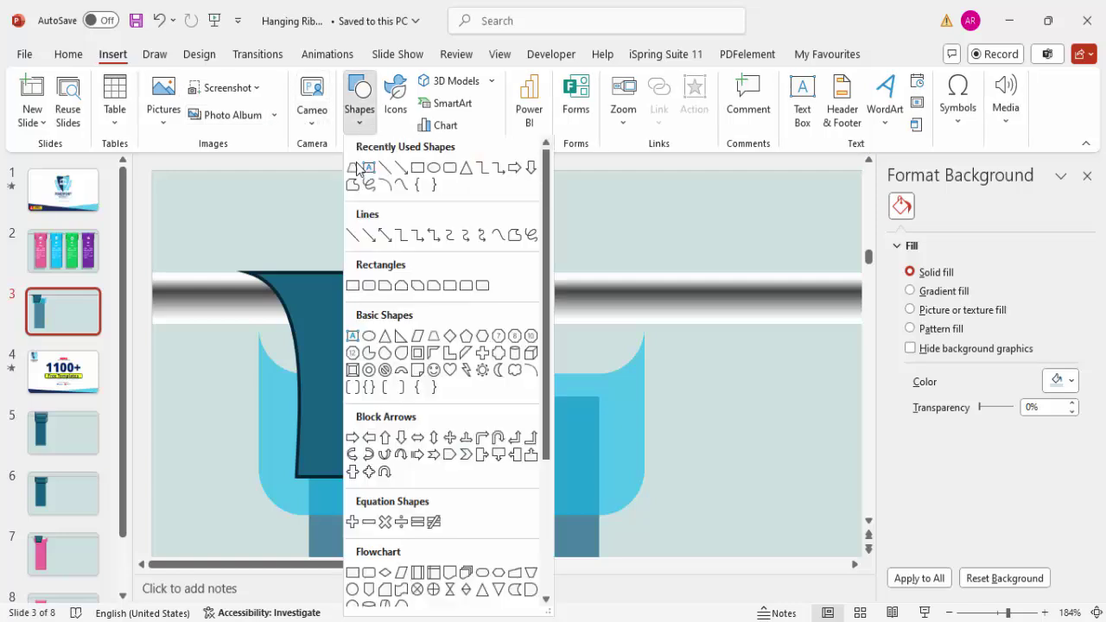
click(350, 287)
mouse_move(432, 221)
mouse_down()
mouse_move(496, 441)
mouse_move(552, 516)
mouse_up()
drag(501, 358, 511, 355)
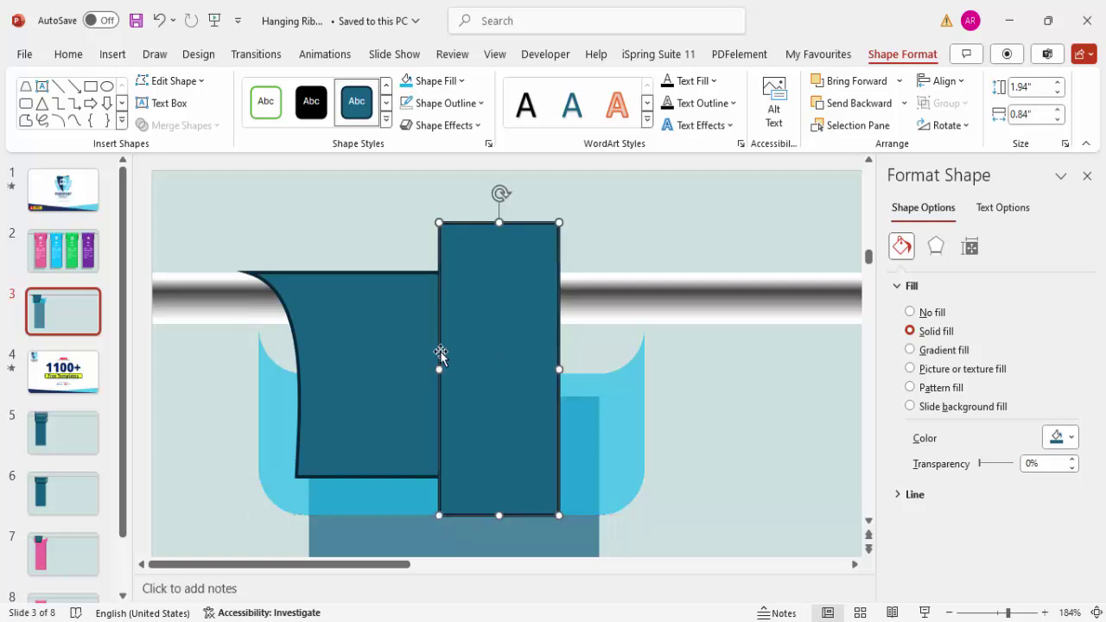
shift+click(391, 339)
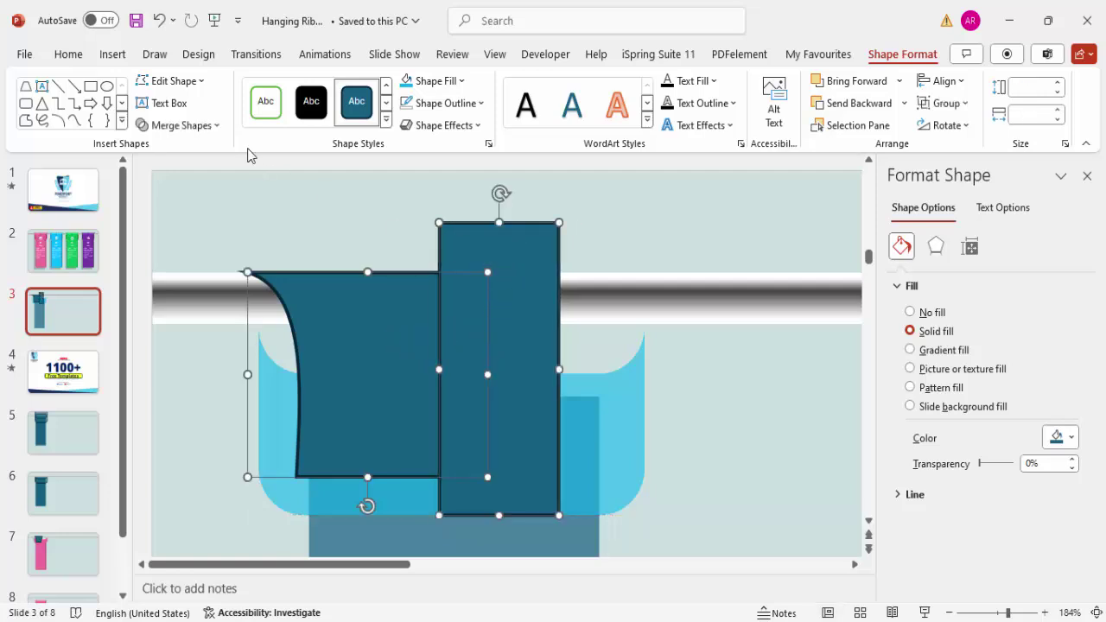
click(181, 125)
click(198, 245)
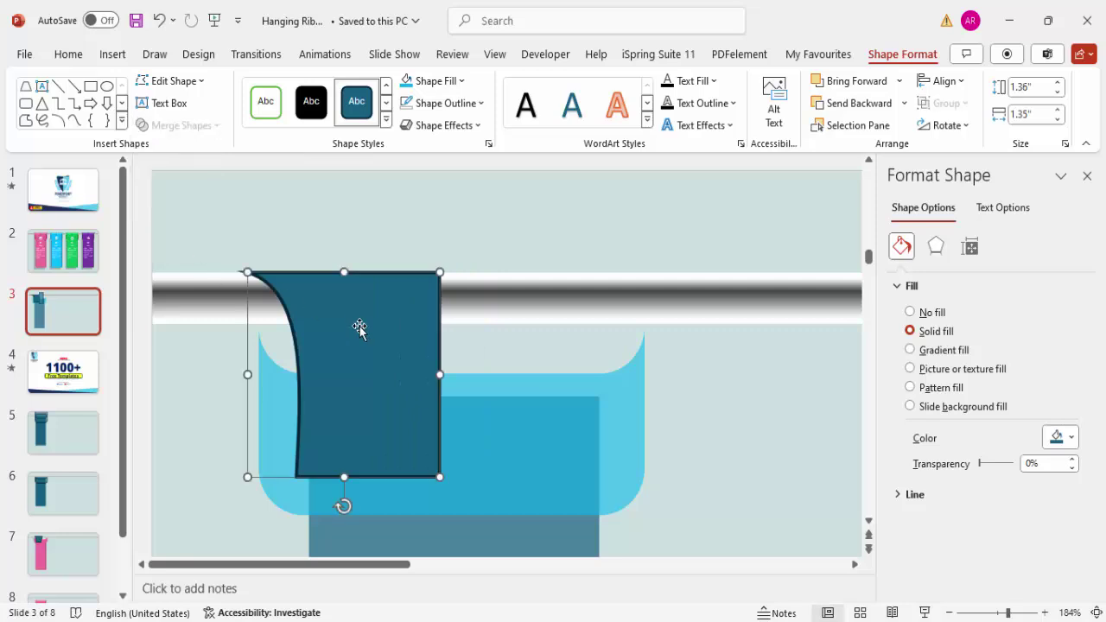
key(ctrl+Up)
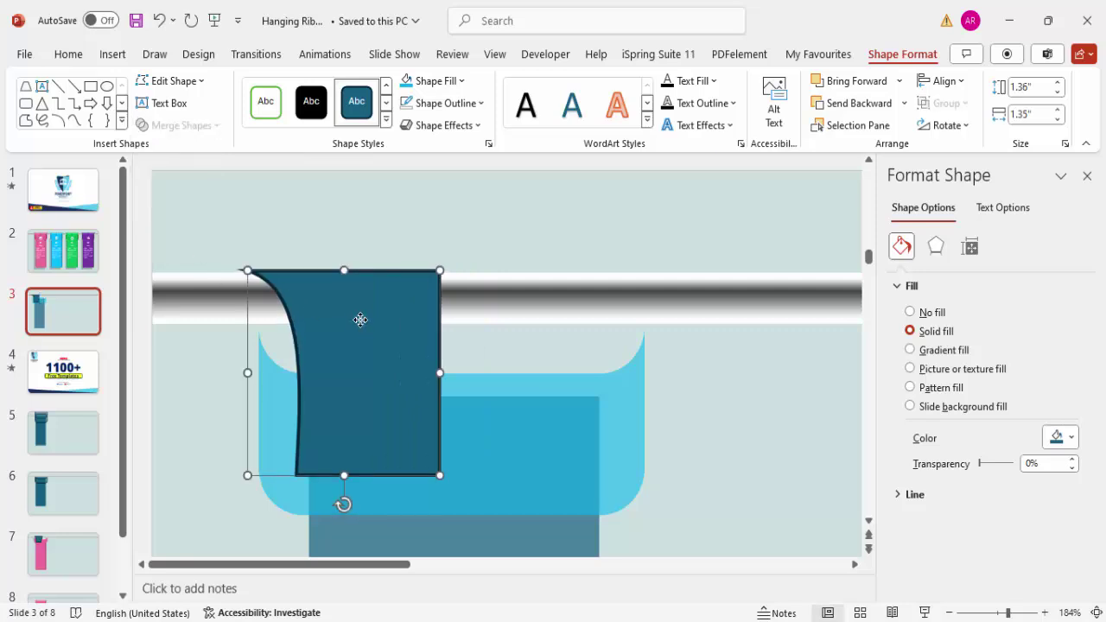
Remove the ribbon fold's outline and place a copy of it to the right.
click(457, 105)
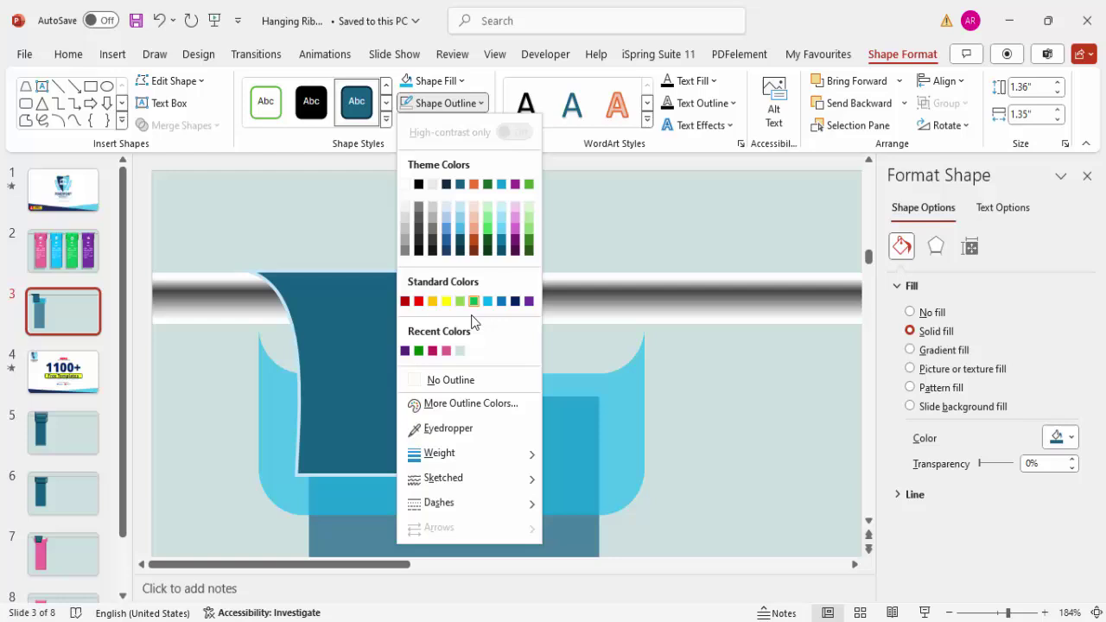
click(478, 380)
click(397, 347)
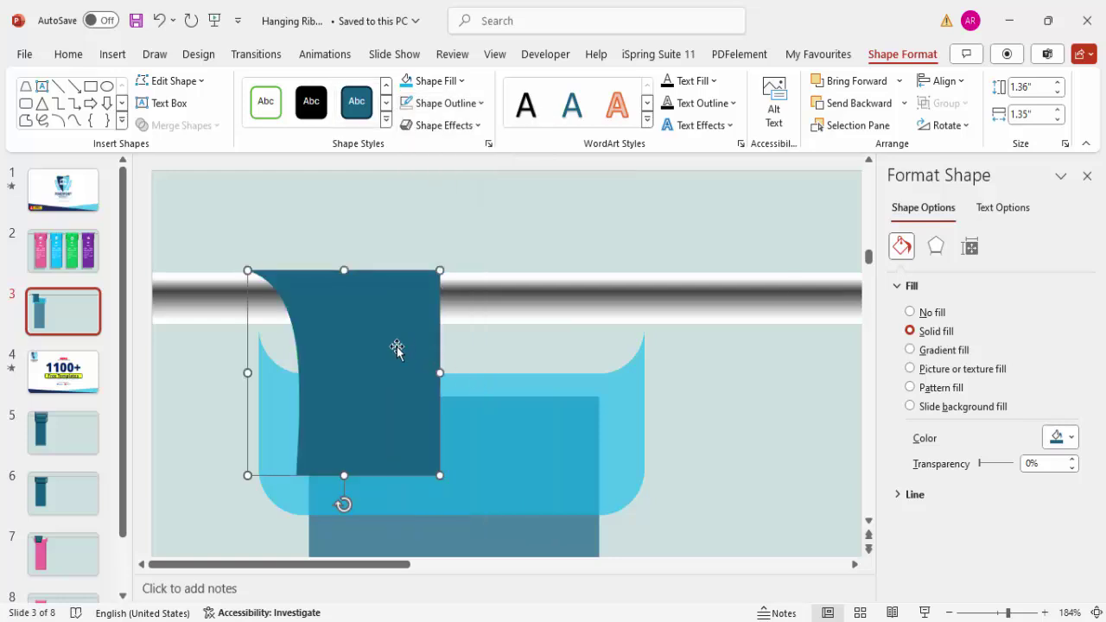
drag(397, 348, 595, 336)
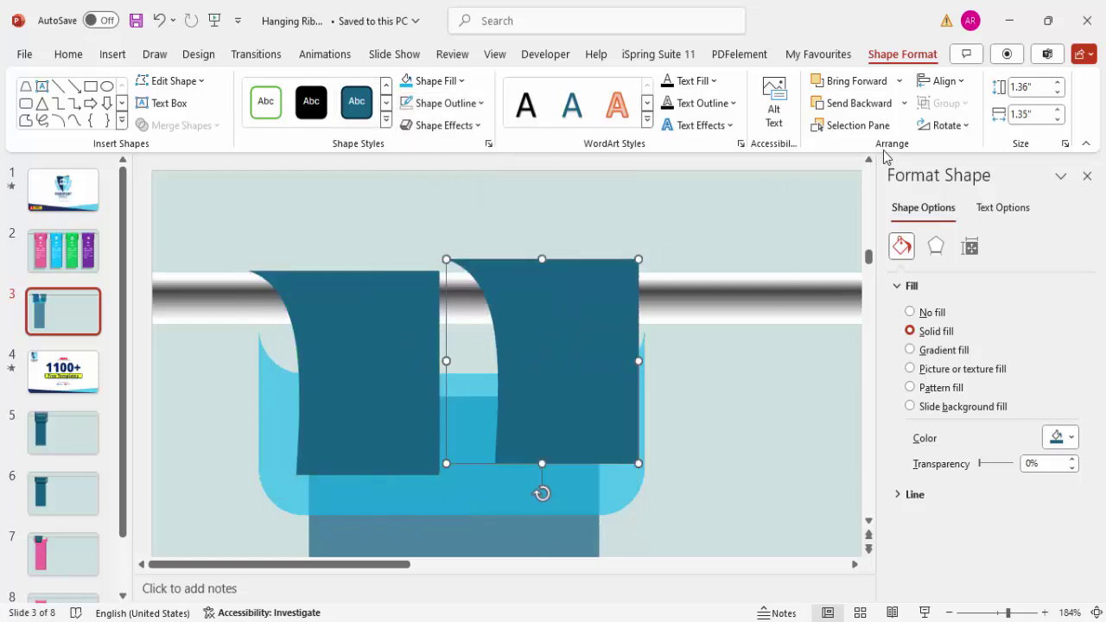
Flip the copied panel horizontally, join it to the original, and nudge both halves right.
click(947, 125)
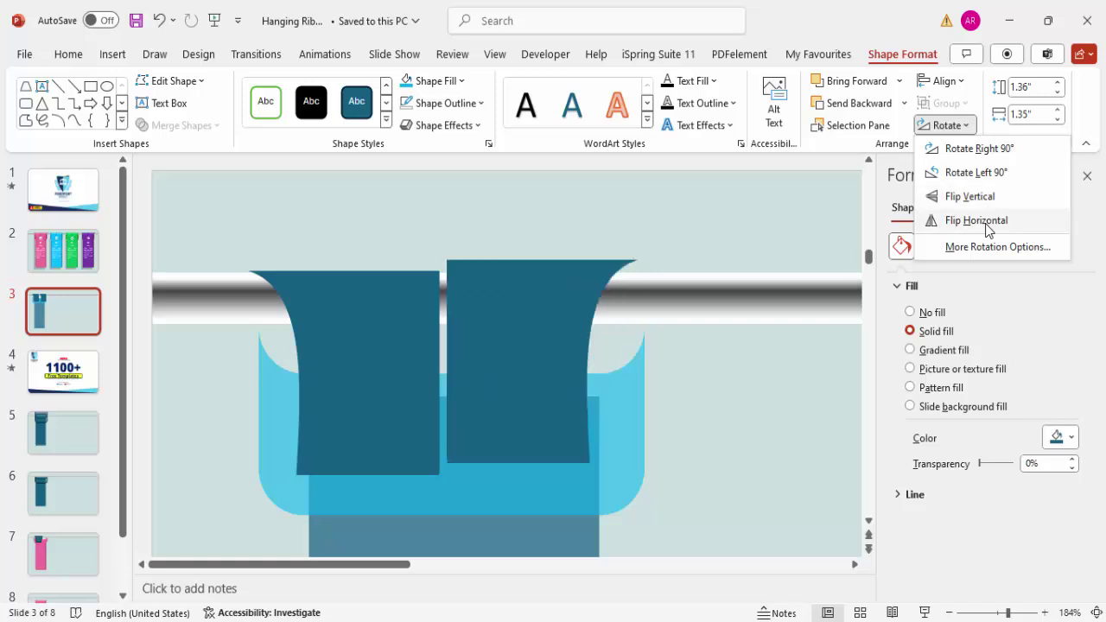
click(987, 223)
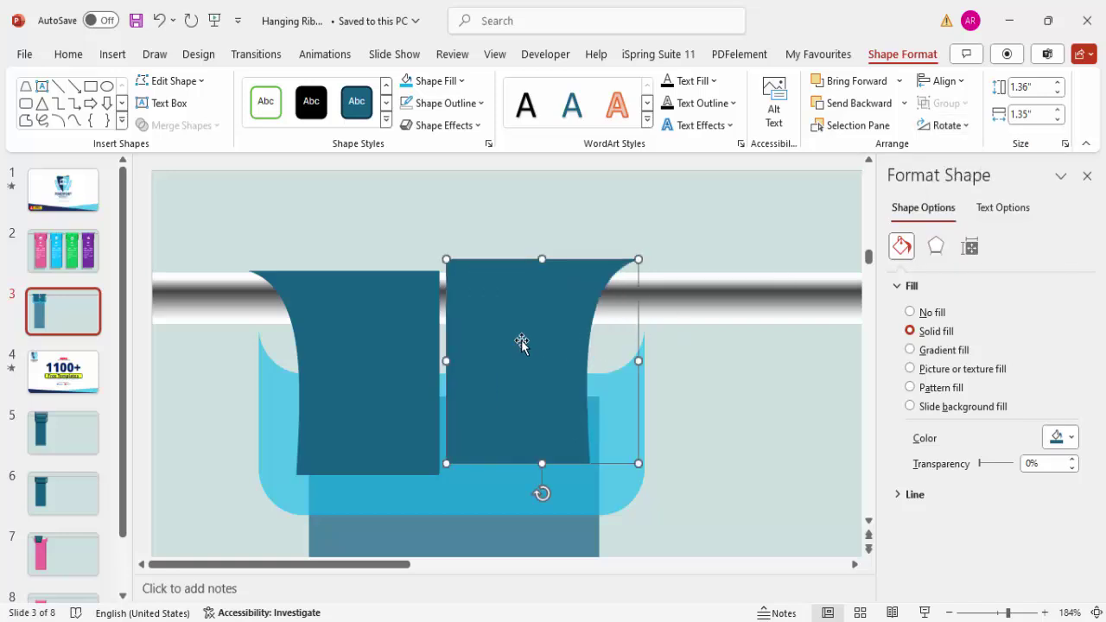
drag(521, 340, 517, 342)
shift+click(365, 331)
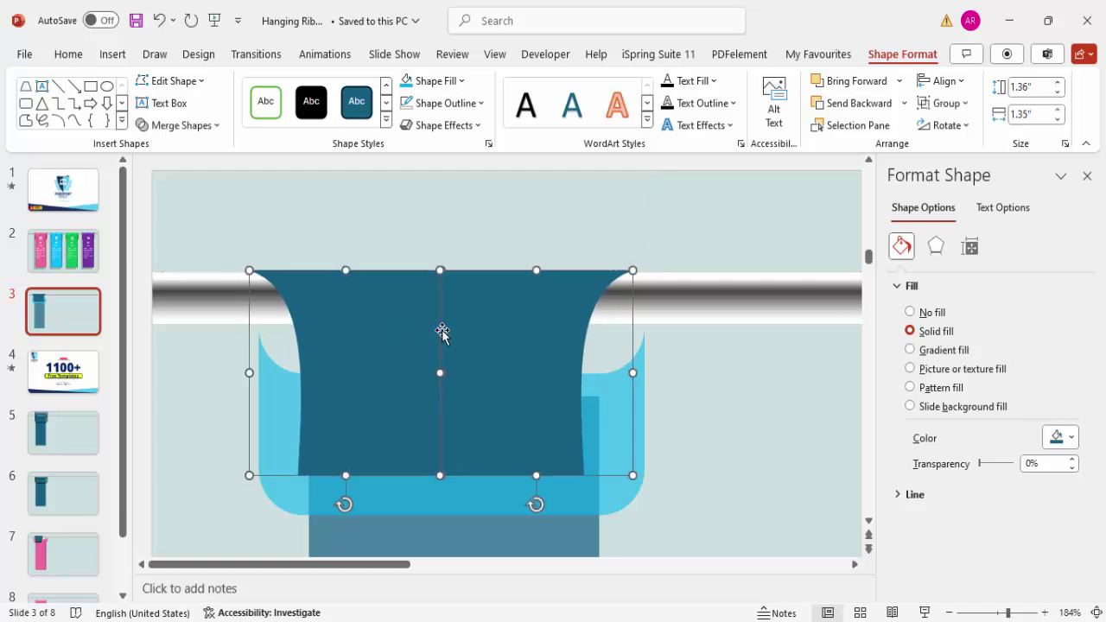
key(ctrl+Right)
key(ctrl+Right)
key(ctrl+Right)
key(ctrl+Right)
key(ctrl+Right)
key(ctrl+Right)
key(ctrl+Right)
key(ctrl+Right)
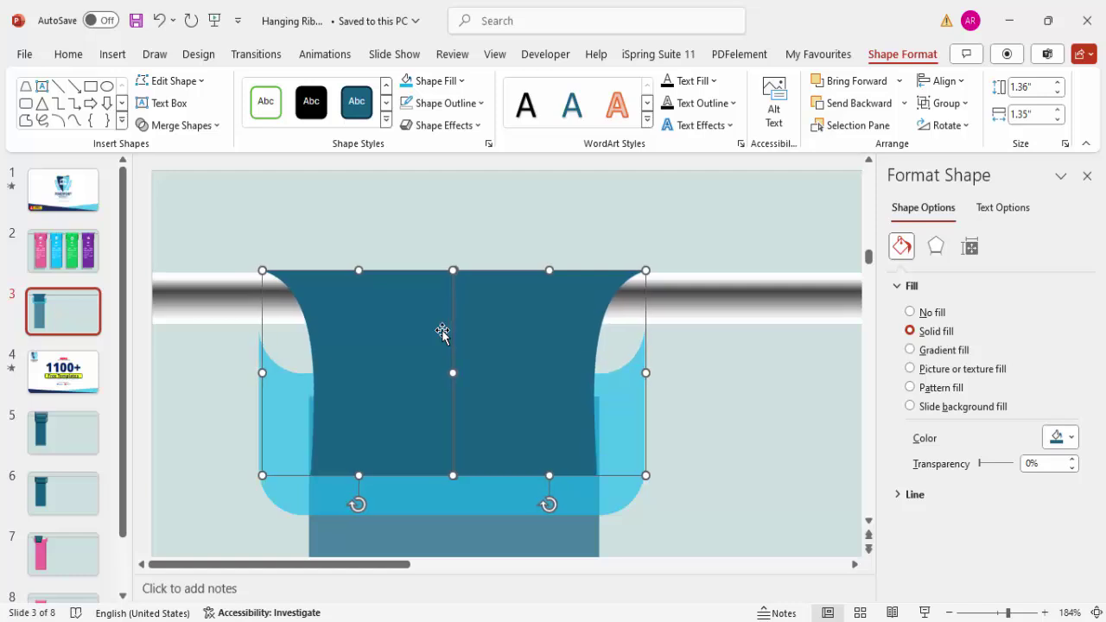
key(ctrl+Right)
key(ctrl+Right)
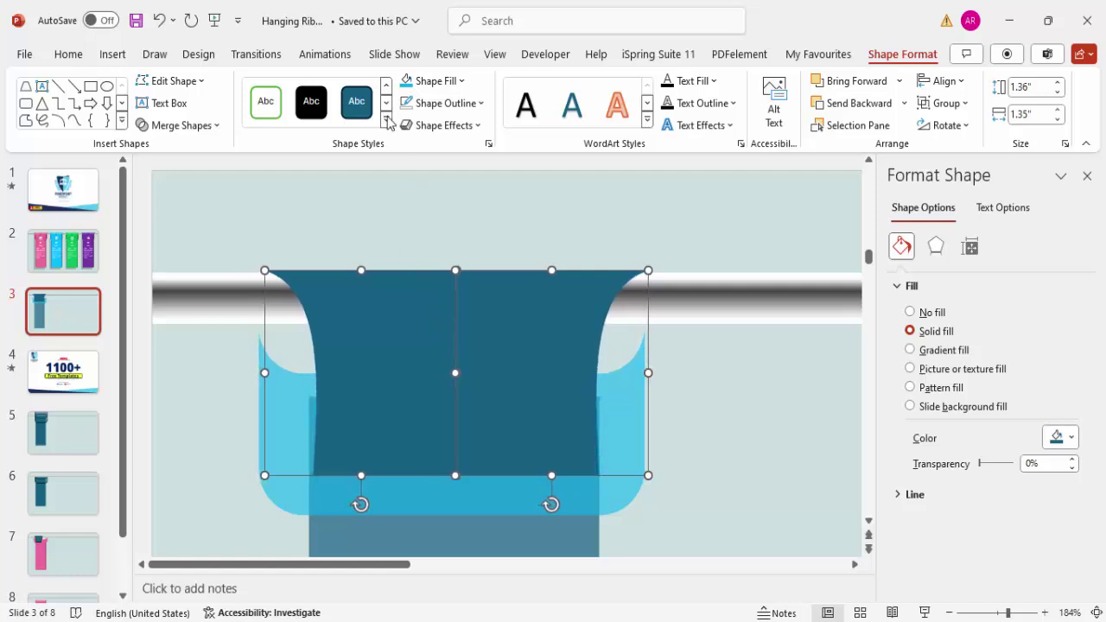
key(Escape)
scroll(308, 323, down, 10)
Set both the tall dark rectangle and the light-blue hanger to 0% transparency.
click(306, 328)
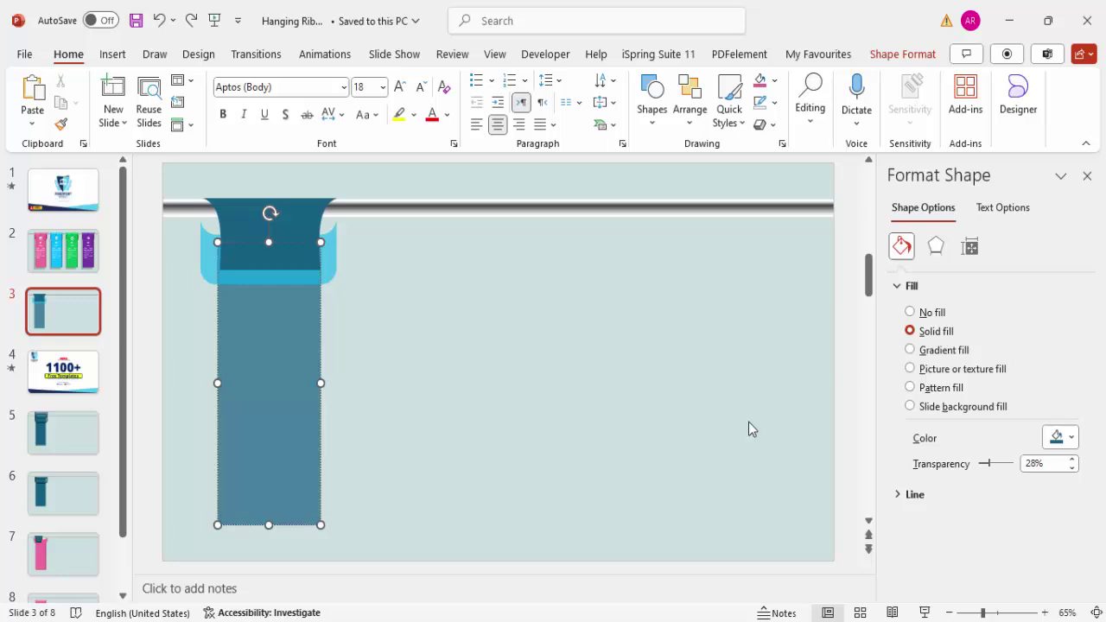
drag(982, 467, 869, 444)
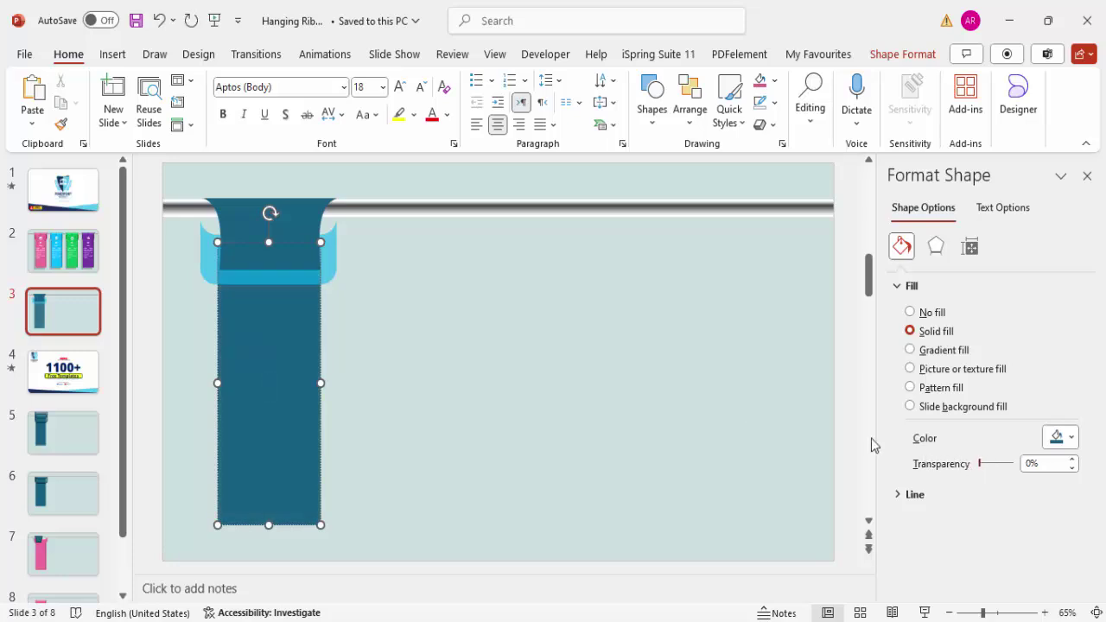
click(328, 278)
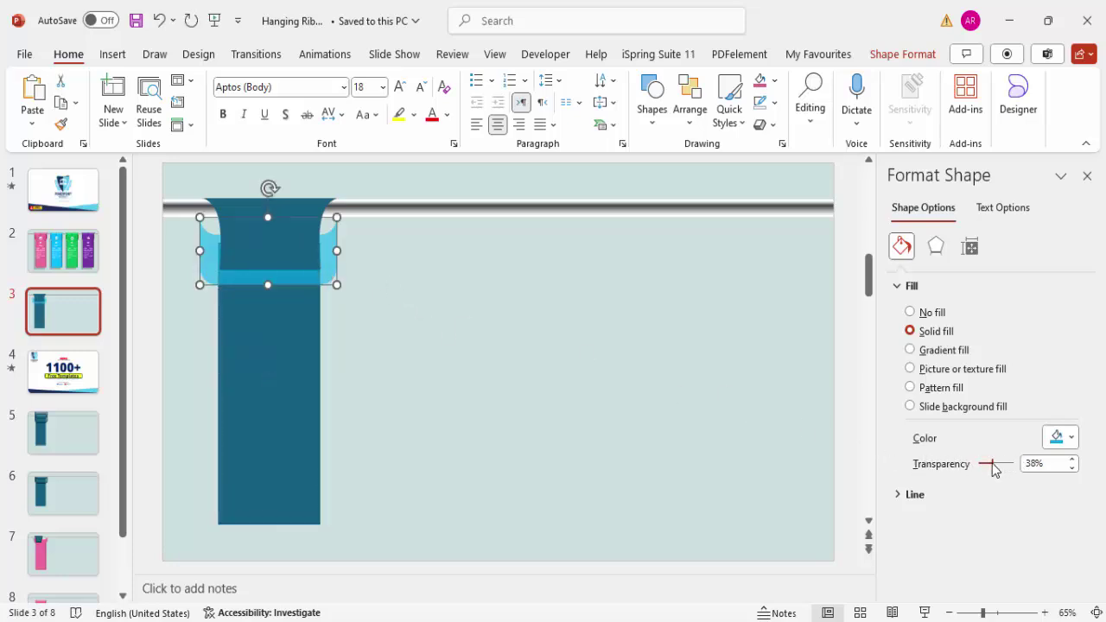
drag(993, 467, 962, 466)
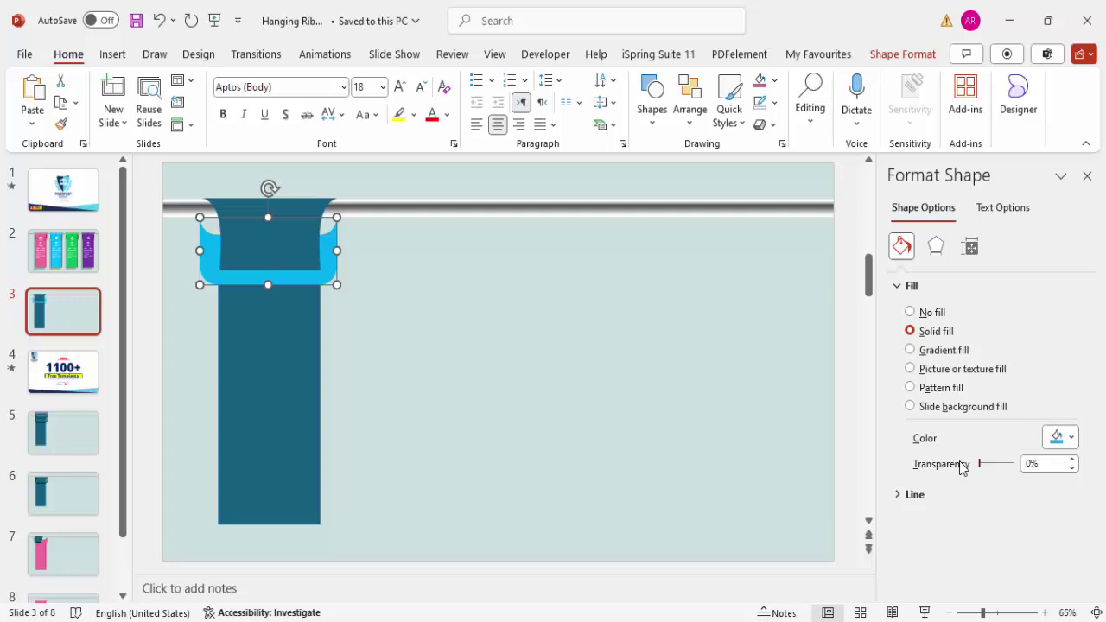
click(286, 372)
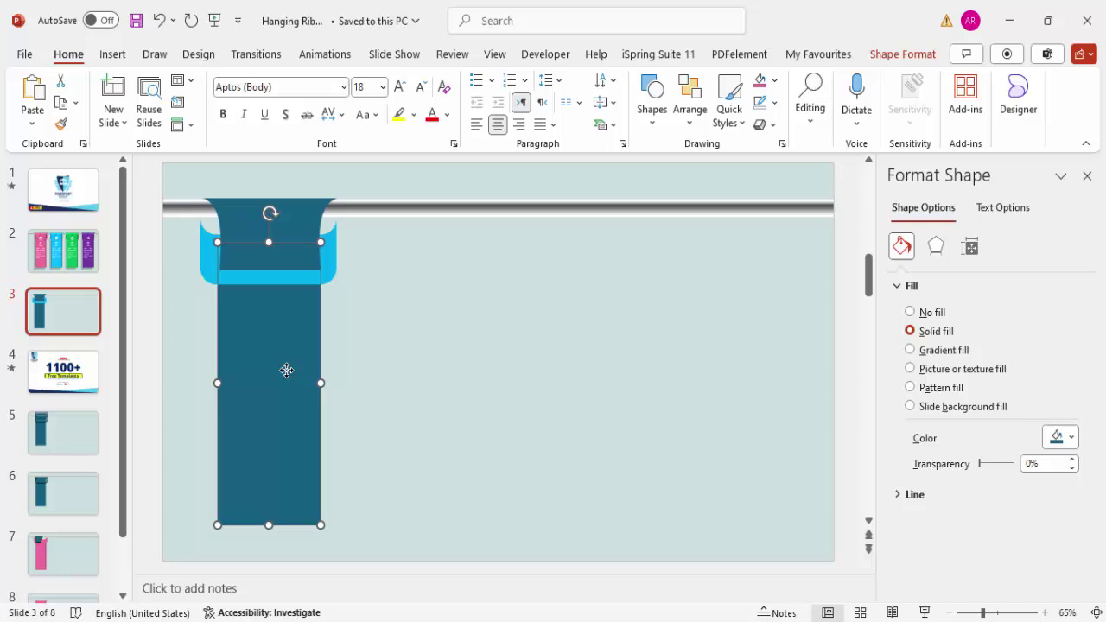
Give the tall rectangle a Round top bevel, raising its width and height toward 12.5 pt.
click(932, 248)
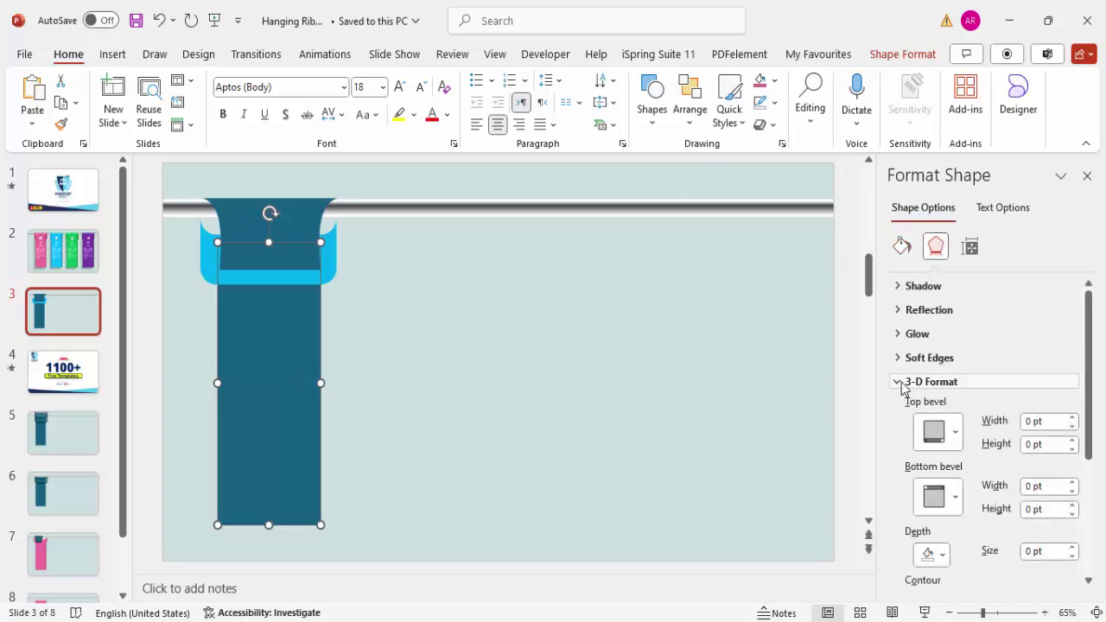
click(899, 385)
click(898, 383)
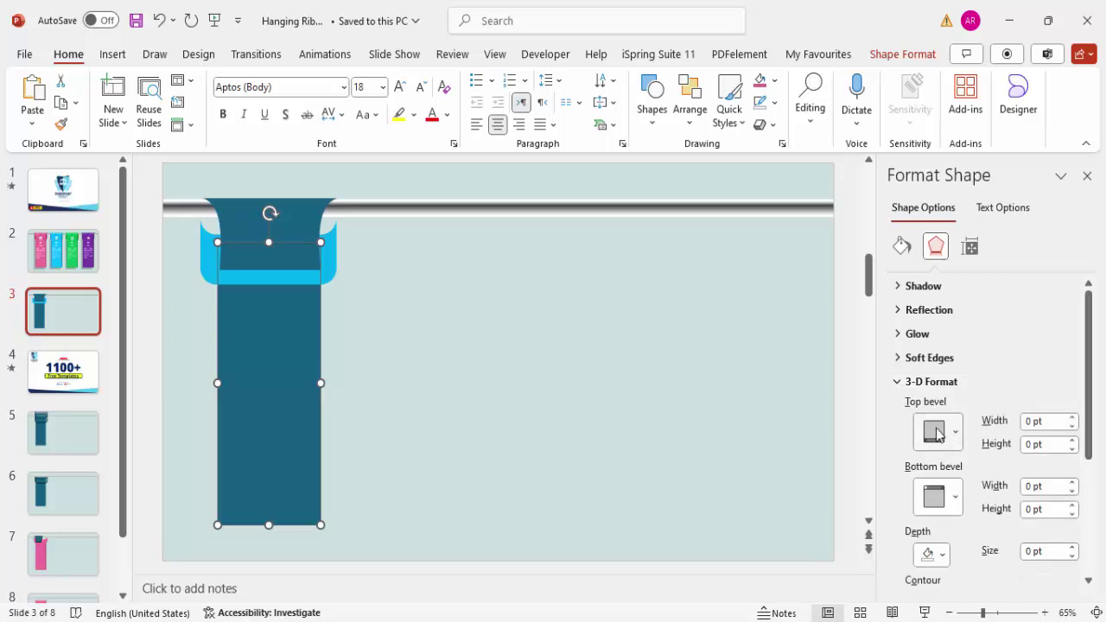
click(953, 432)
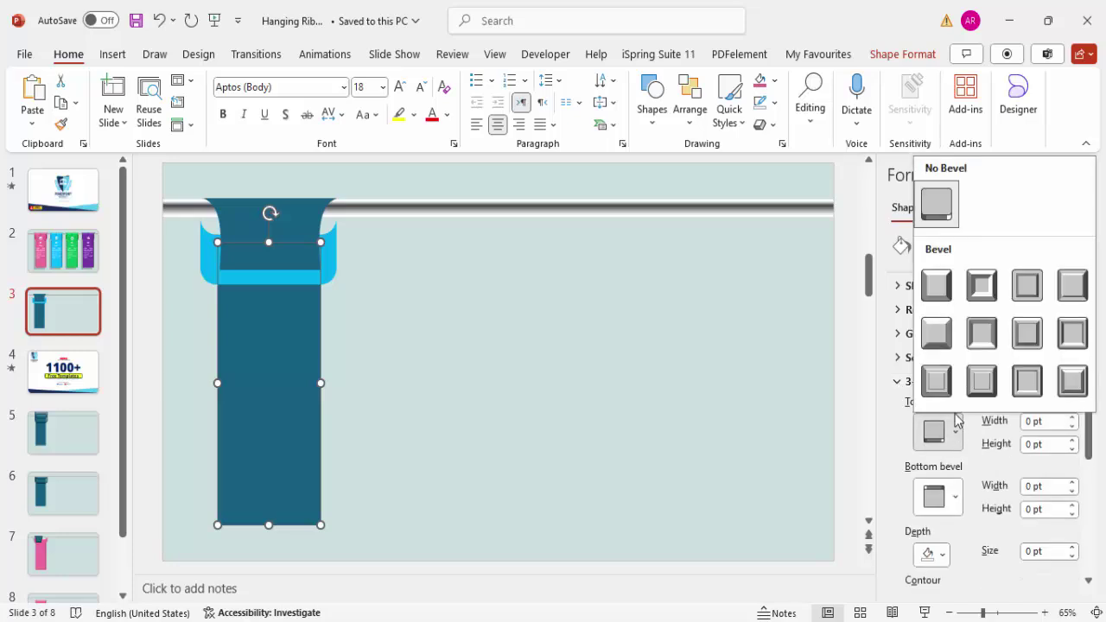
click(935, 289)
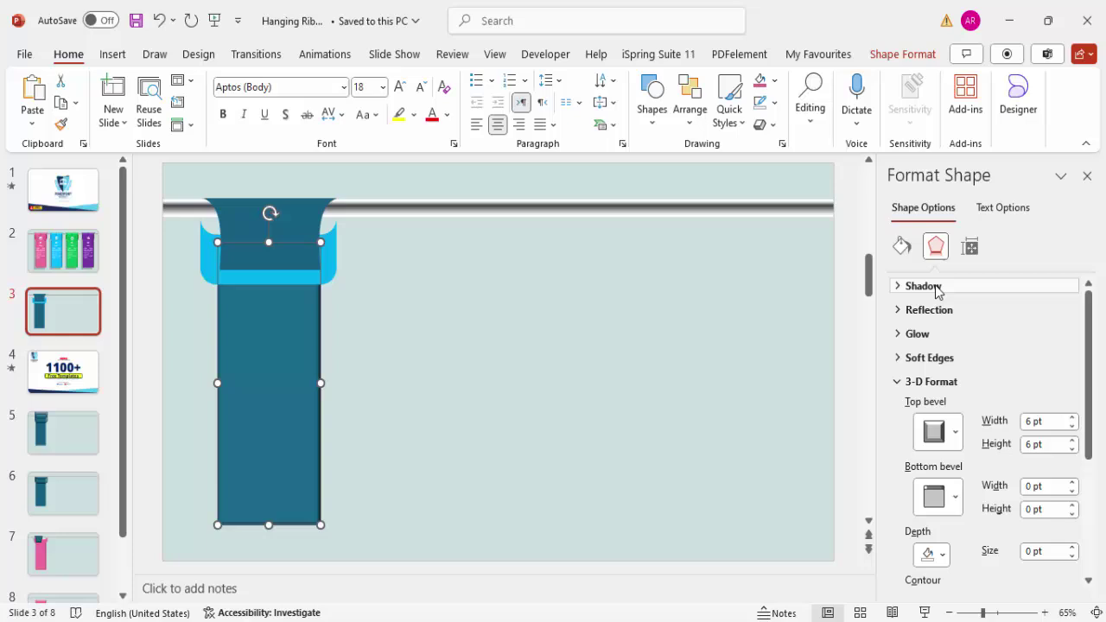
click(1071, 440)
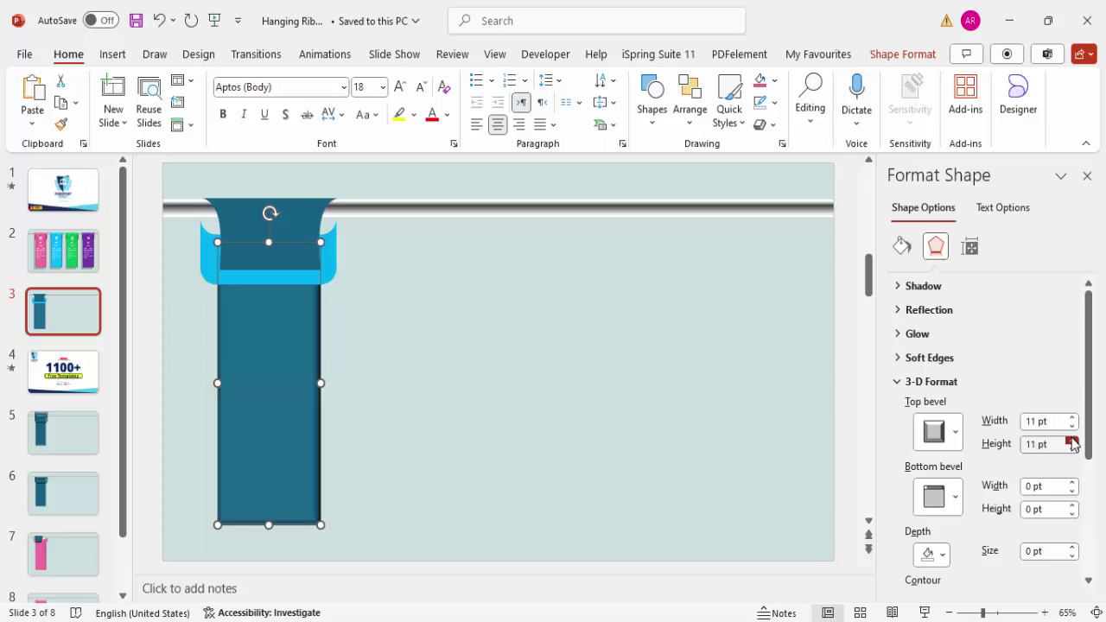
click(1071, 441)
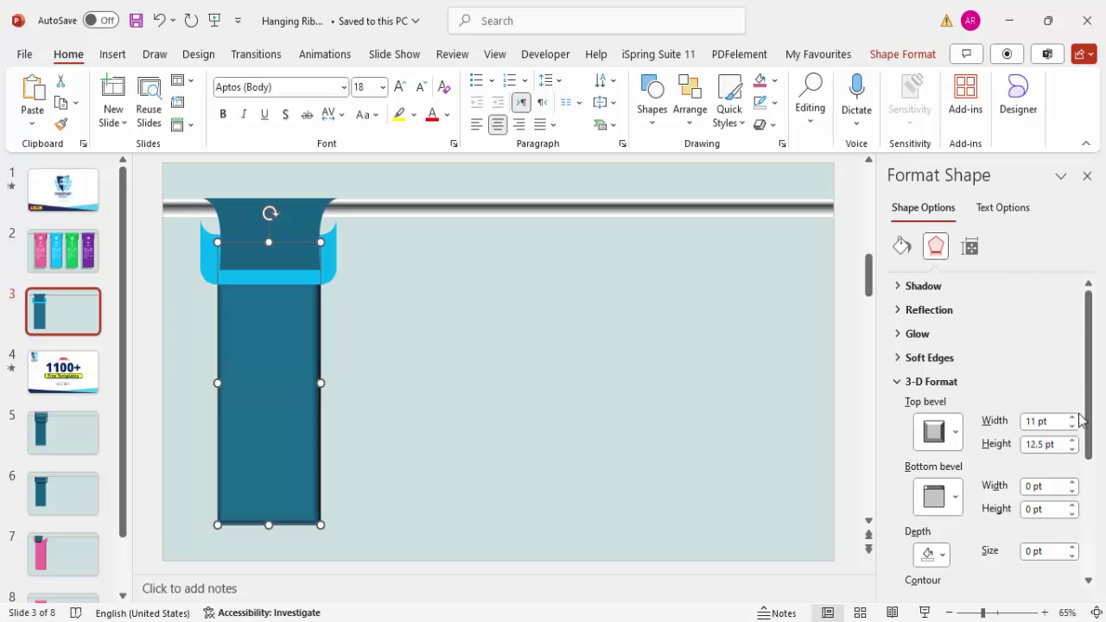
click(1071, 417)
click(508, 449)
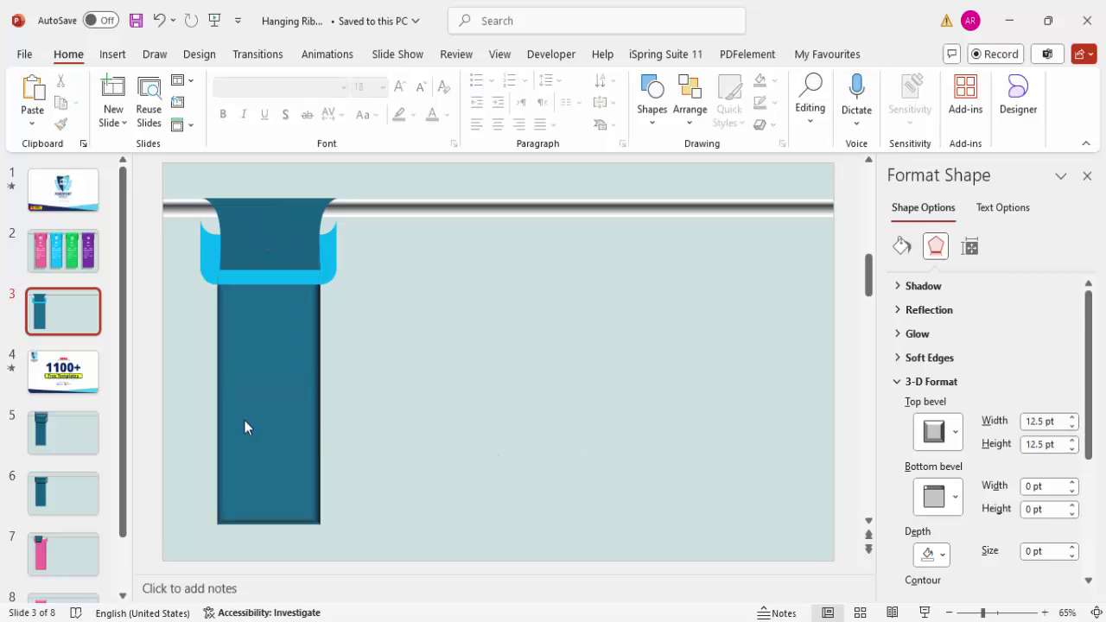
Fill the tall rectangle pink and Format-Paint its bevelled look onto the light-blue hanger.
click(289, 386)
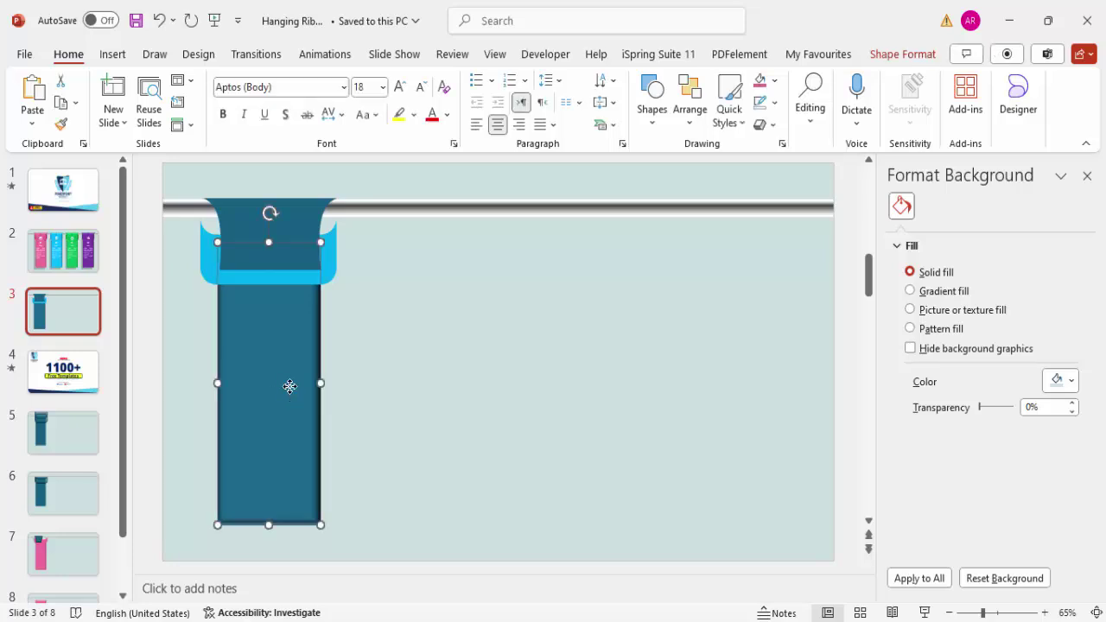
click(774, 80)
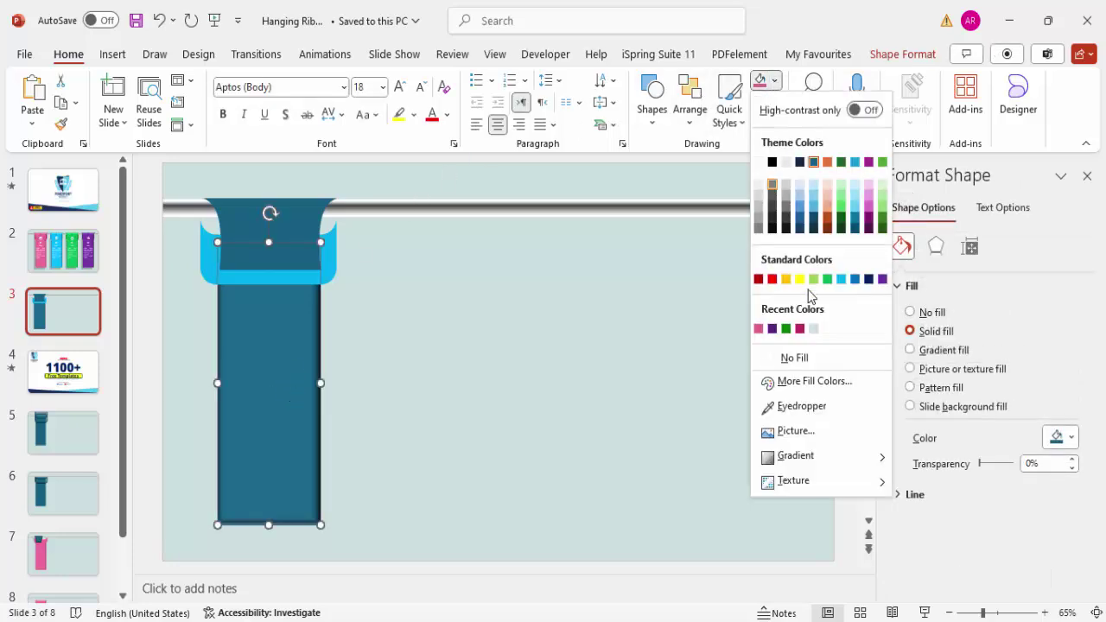
click(759, 328)
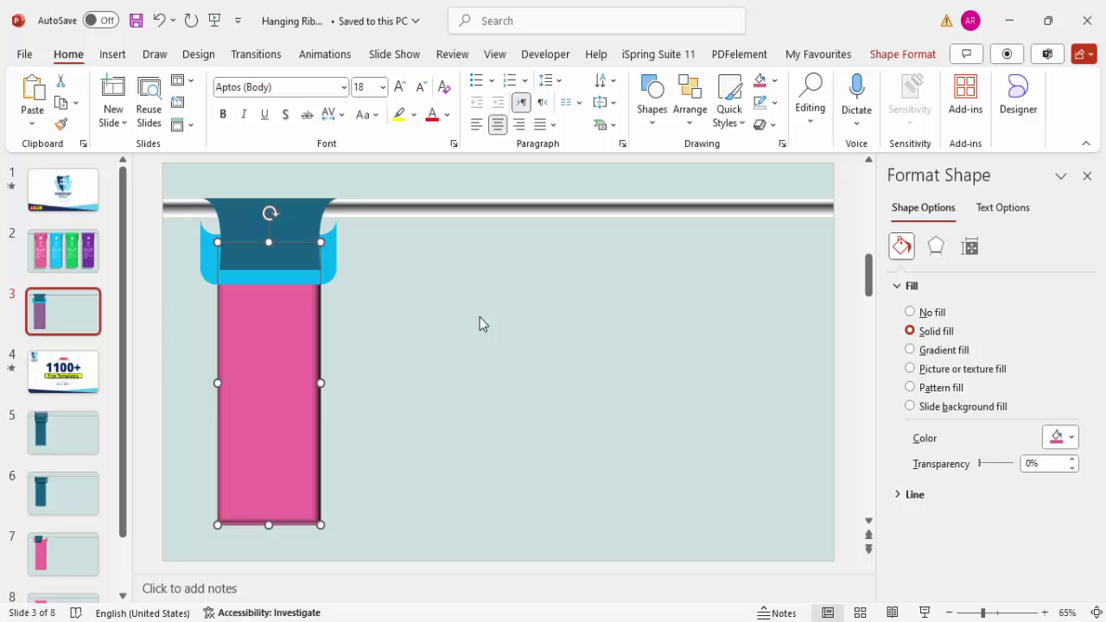
click(333, 266)
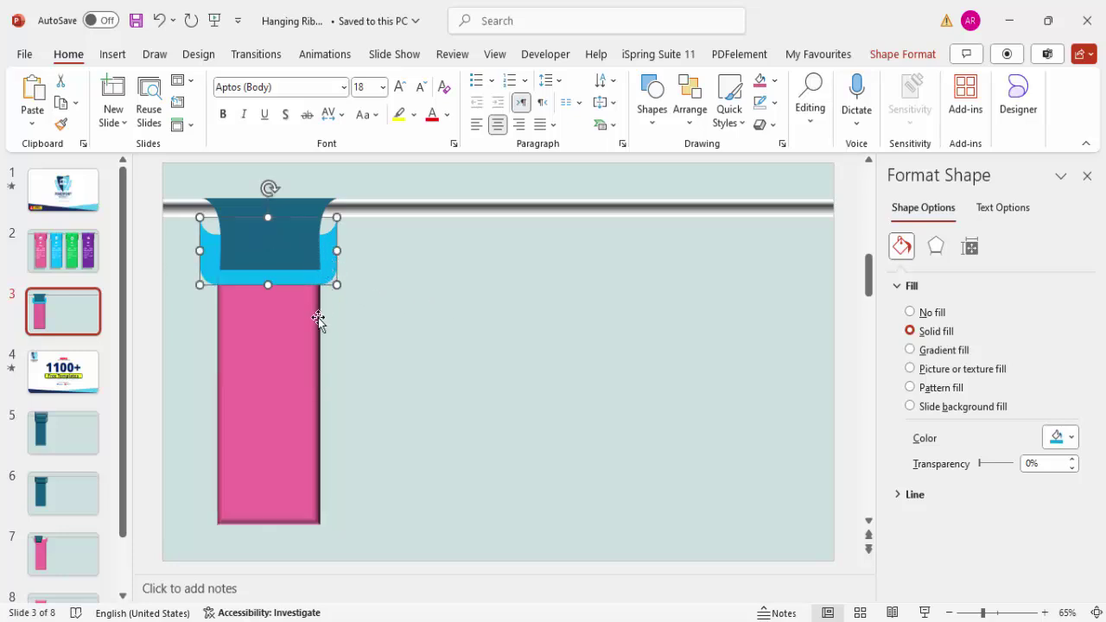
click(935, 247)
click(931, 381)
click(299, 378)
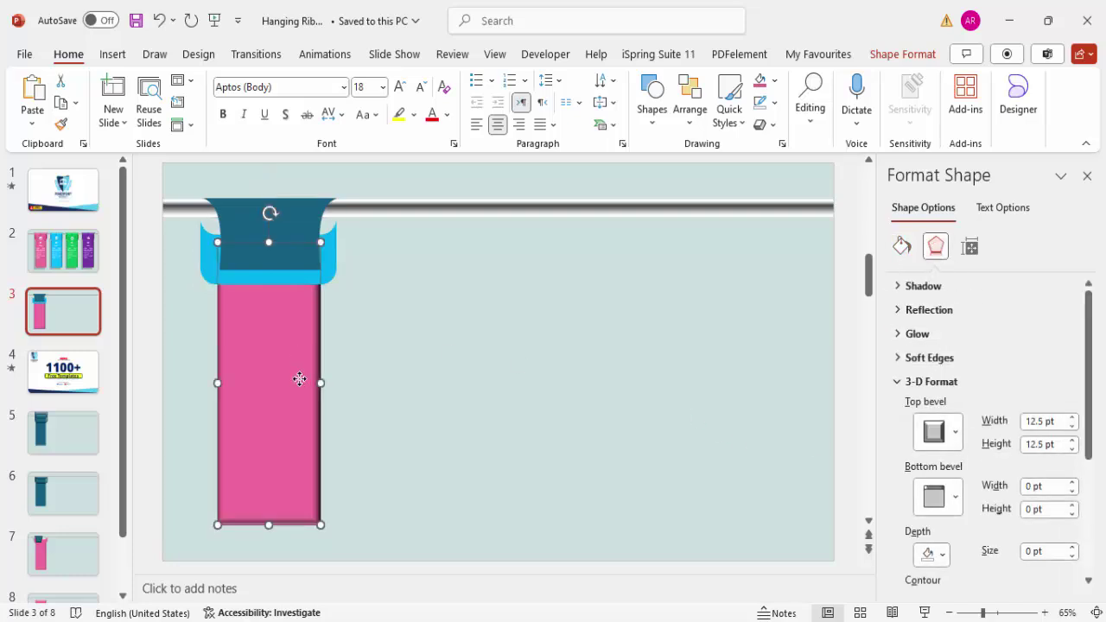
click(60, 125)
click(334, 254)
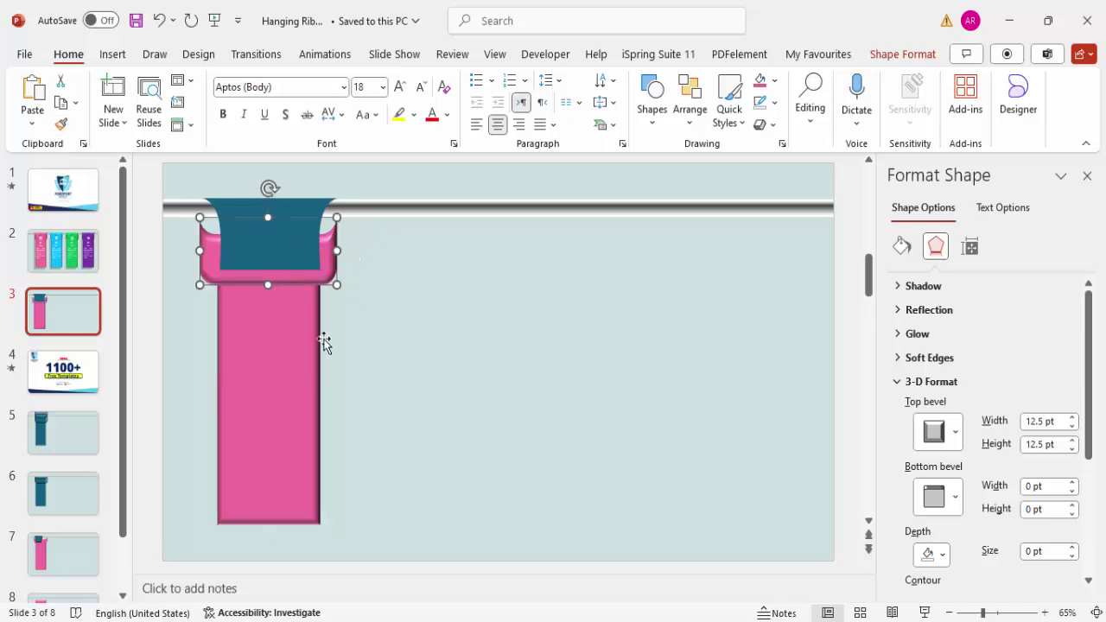
Format-Paint the pink bevel onto the left and right hanger pieces.
click(291, 217)
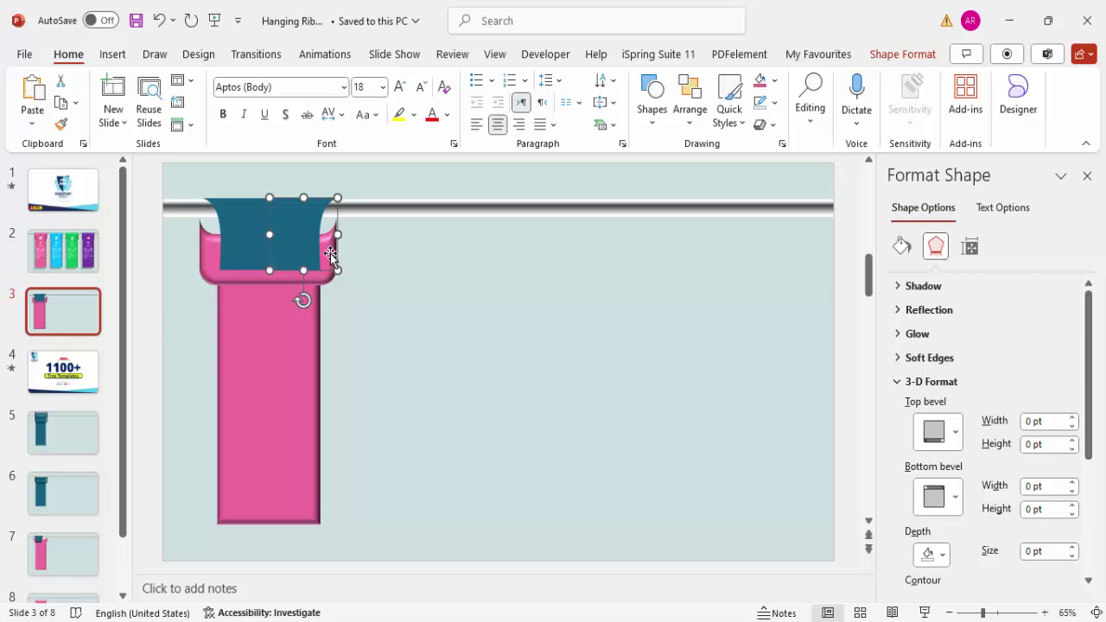
click(210, 281)
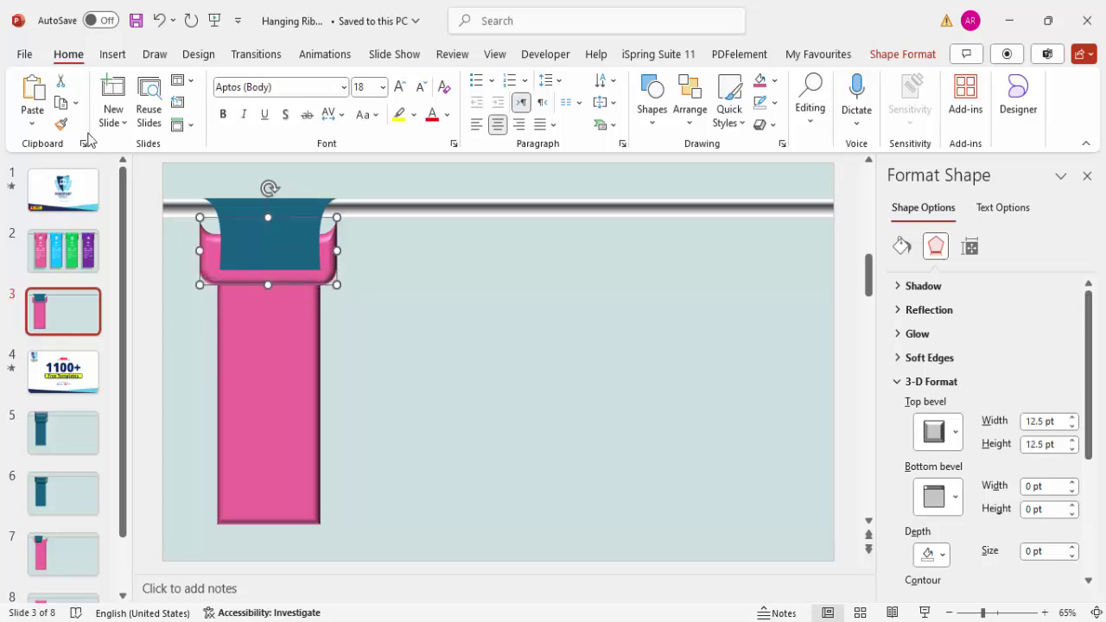
click(60, 125)
click(231, 203)
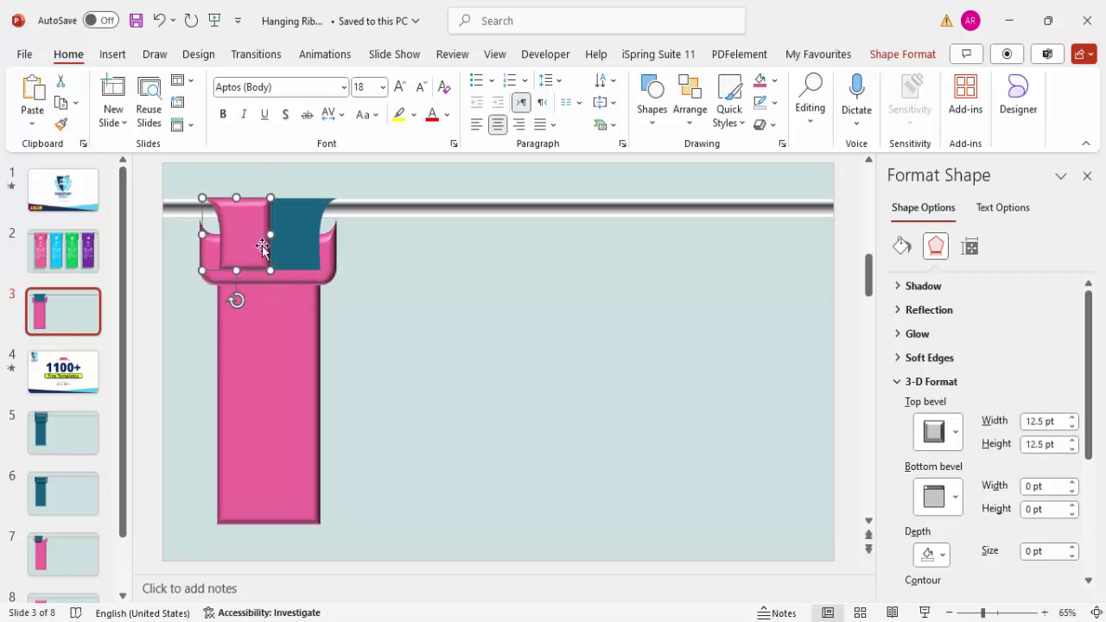
click(60, 126)
click(297, 205)
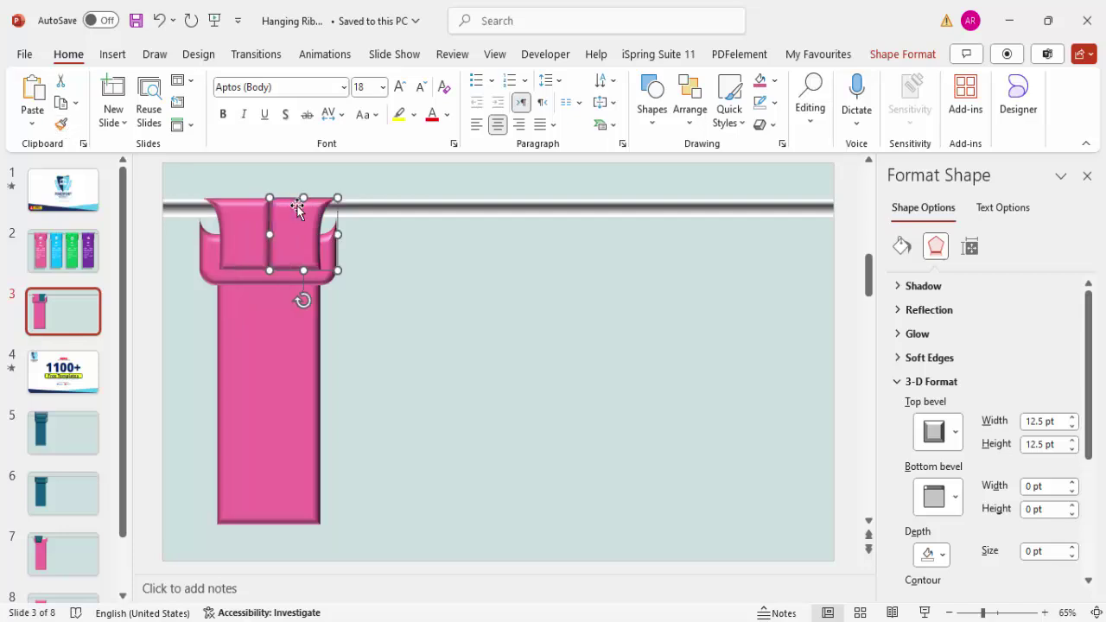
click(351, 270)
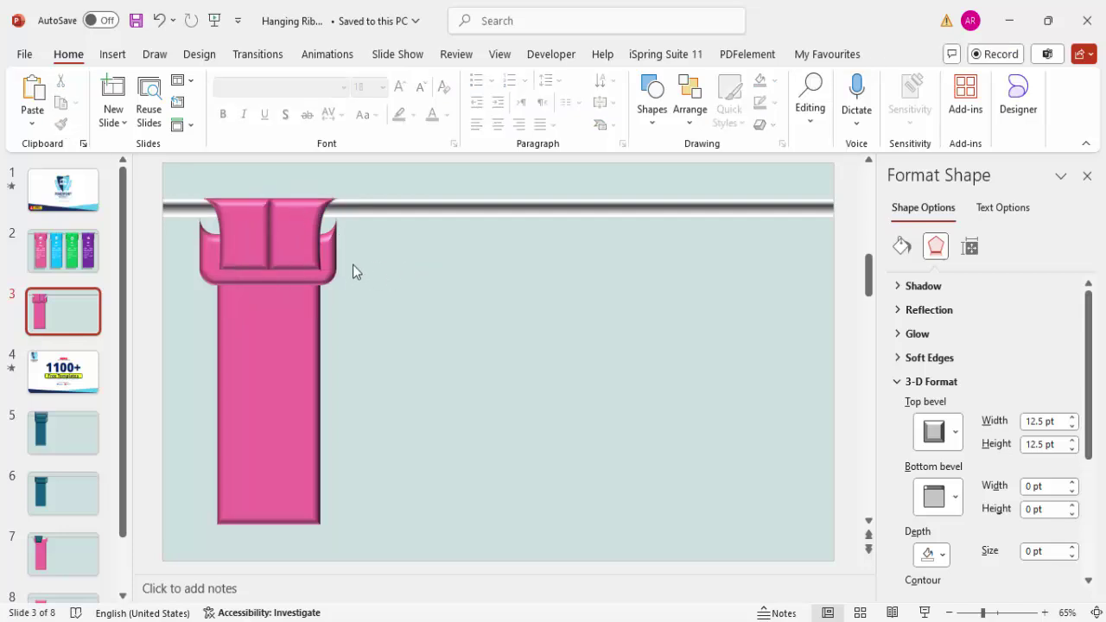
click(305, 242)
shift+click(230, 240)
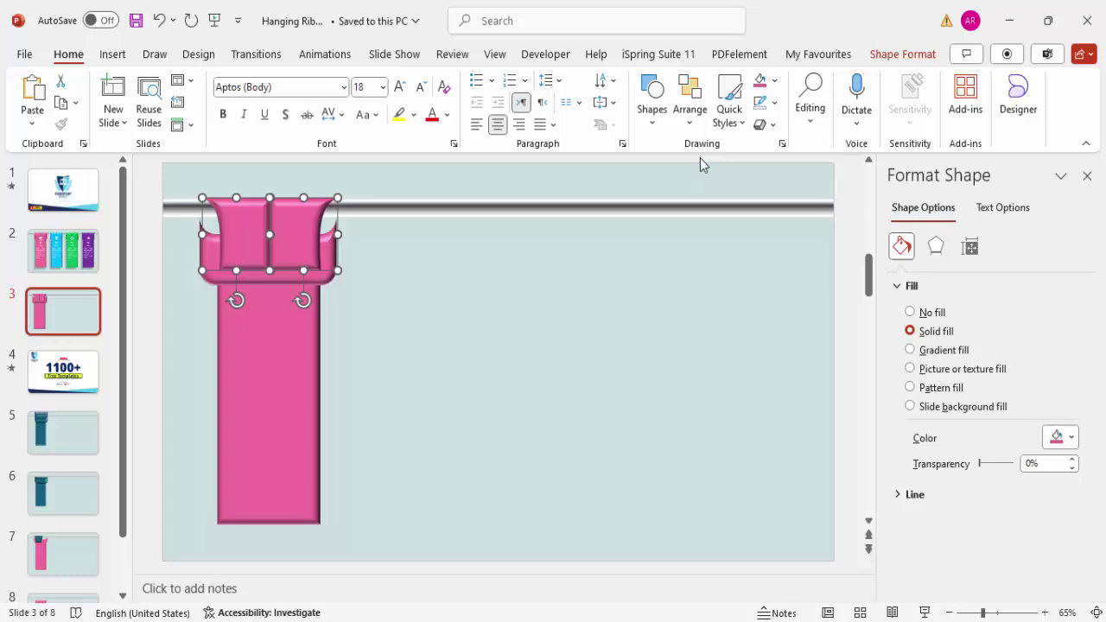
click(351, 271)
Bring the wide pink collar to the front, over the hanger pieces.
click(328, 267)
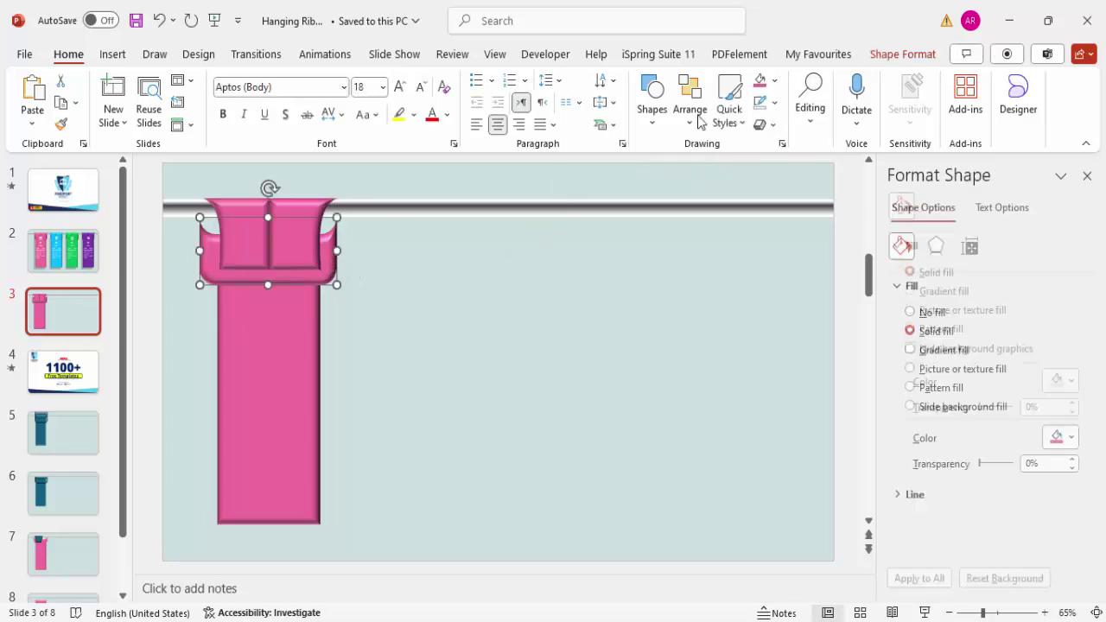
click(899, 54)
click(898, 81)
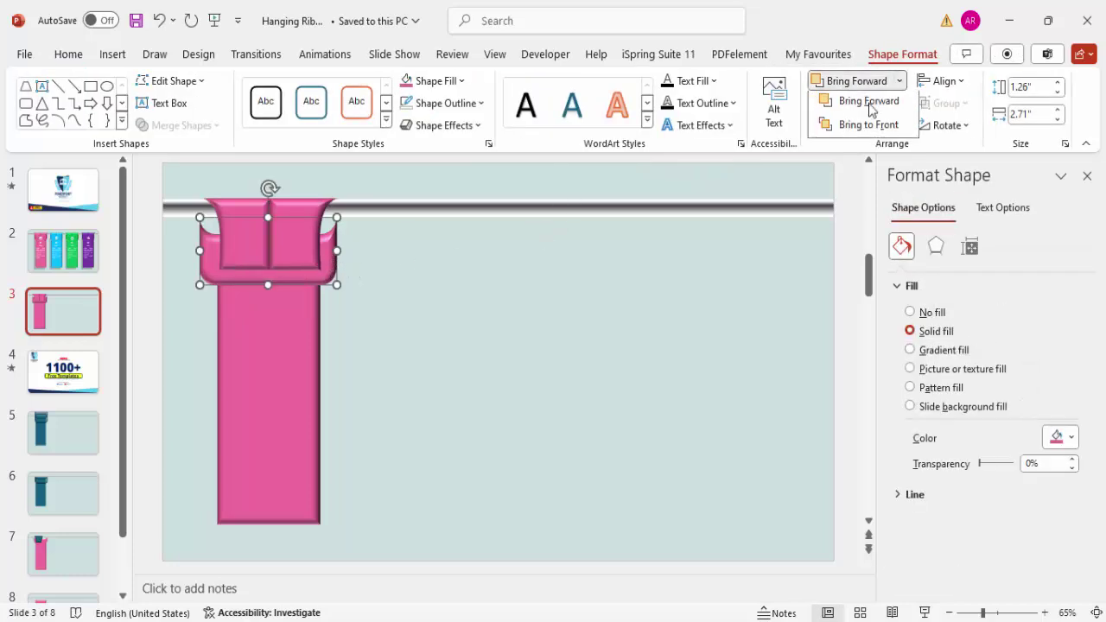
click(868, 128)
click(333, 289)
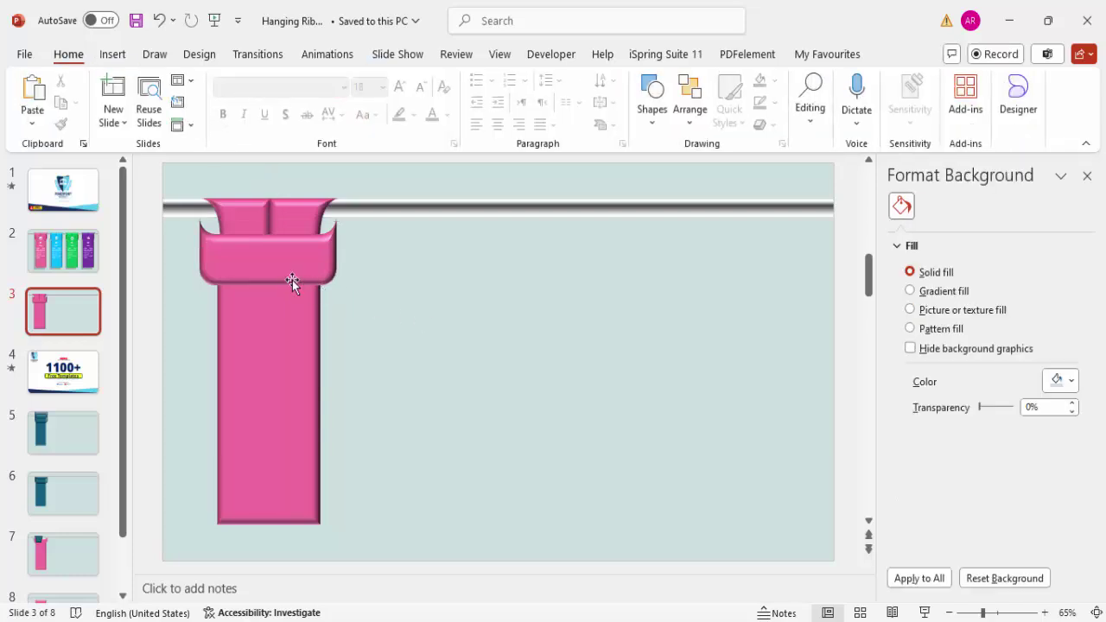
Narrow the pink collar and centre it on the ribbon.
click(294, 274)
drag(294, 274, 333, 236)
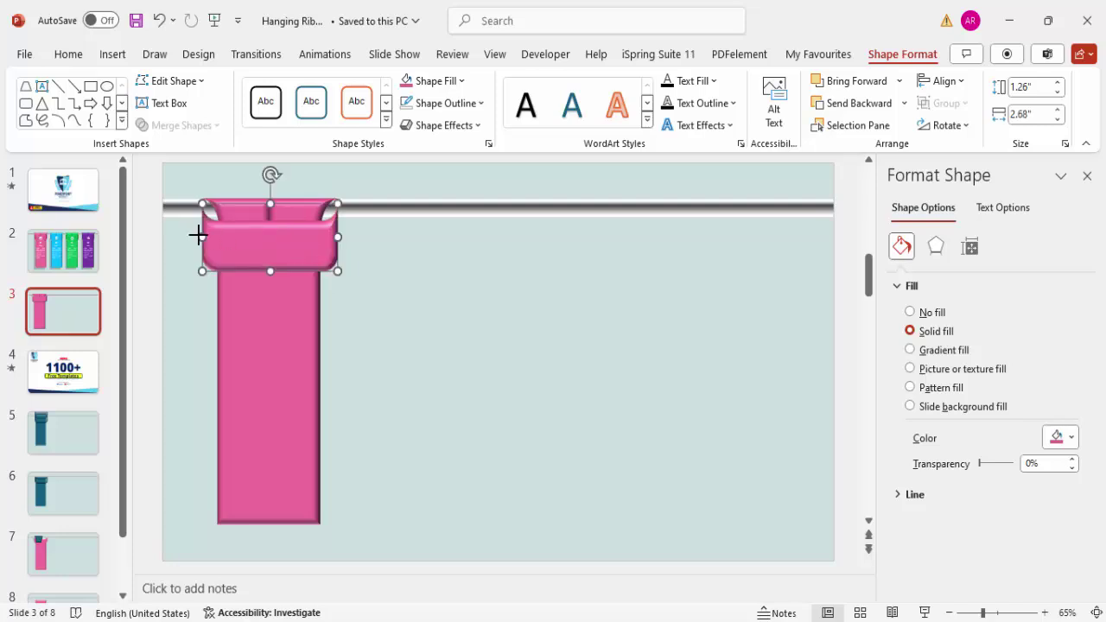
drag(200, 234, 209, 233)
drag(294, 244, 298, 247)
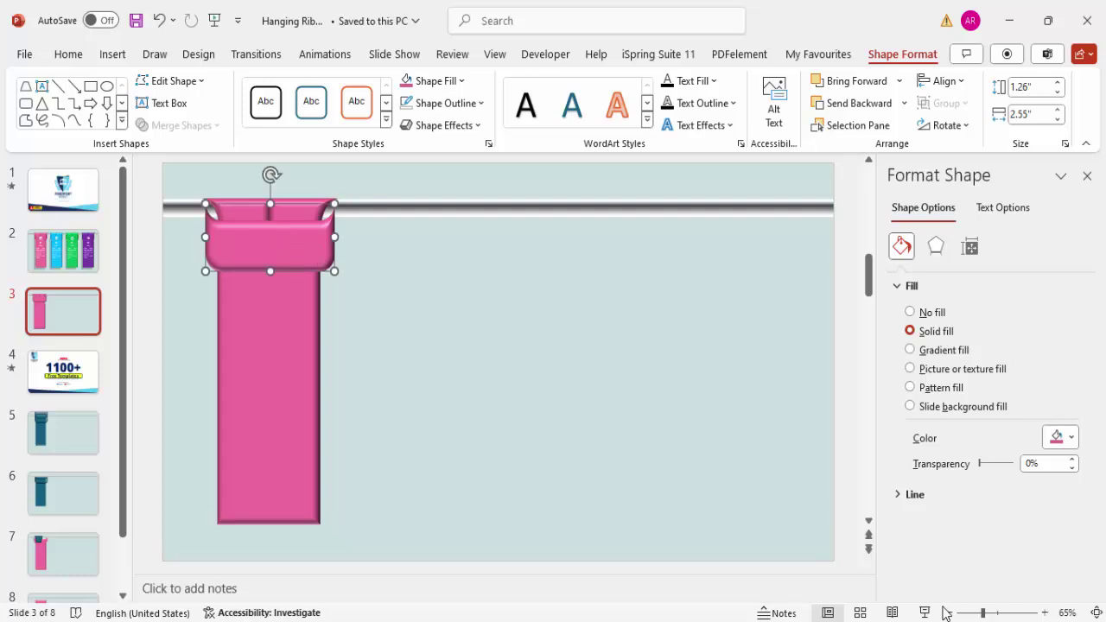
click(1002, 612)
drag(446, 338, 445, 343)
click(507, 298)
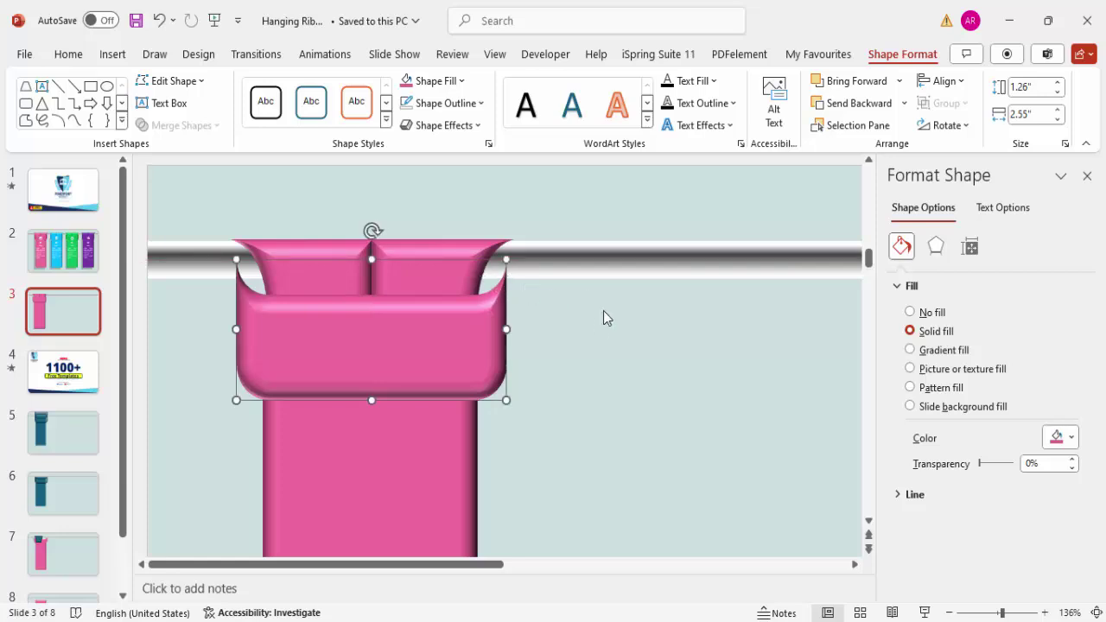
click(460, 217)
Draw a rectangle across the top of the collar.
key(alt+n)
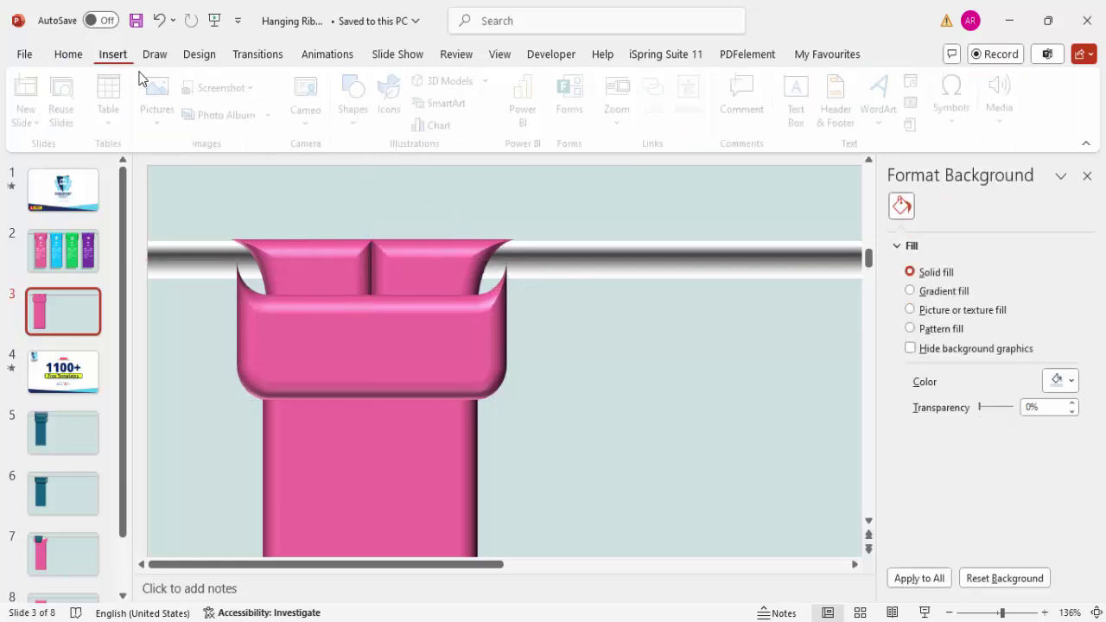
key(s)
key(h)
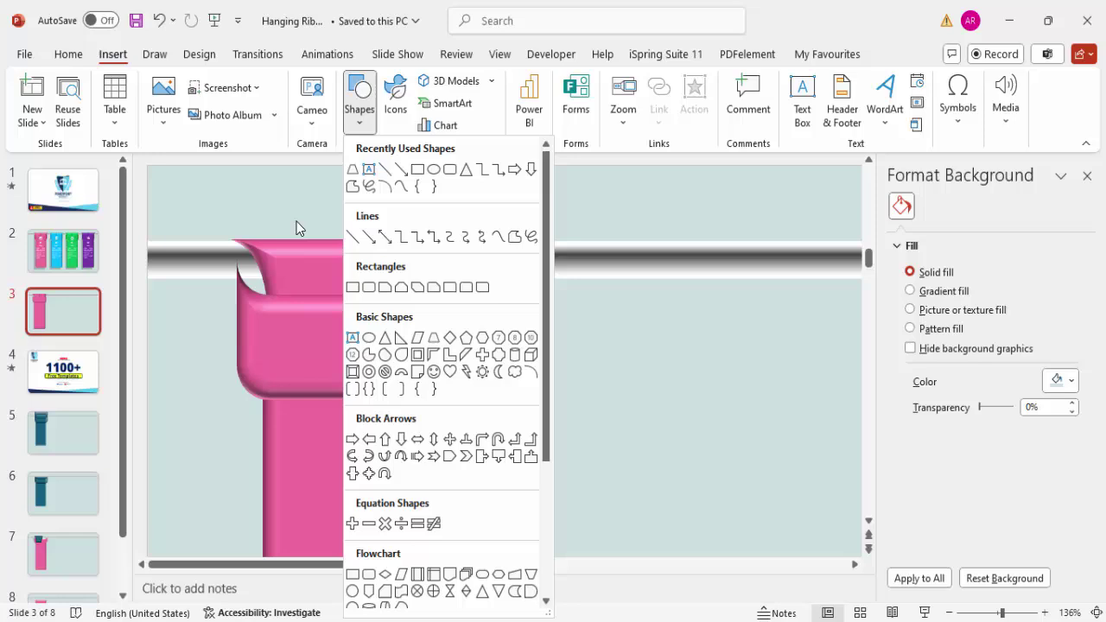
click(352, 287)
drag(174, 215, 559, 278)
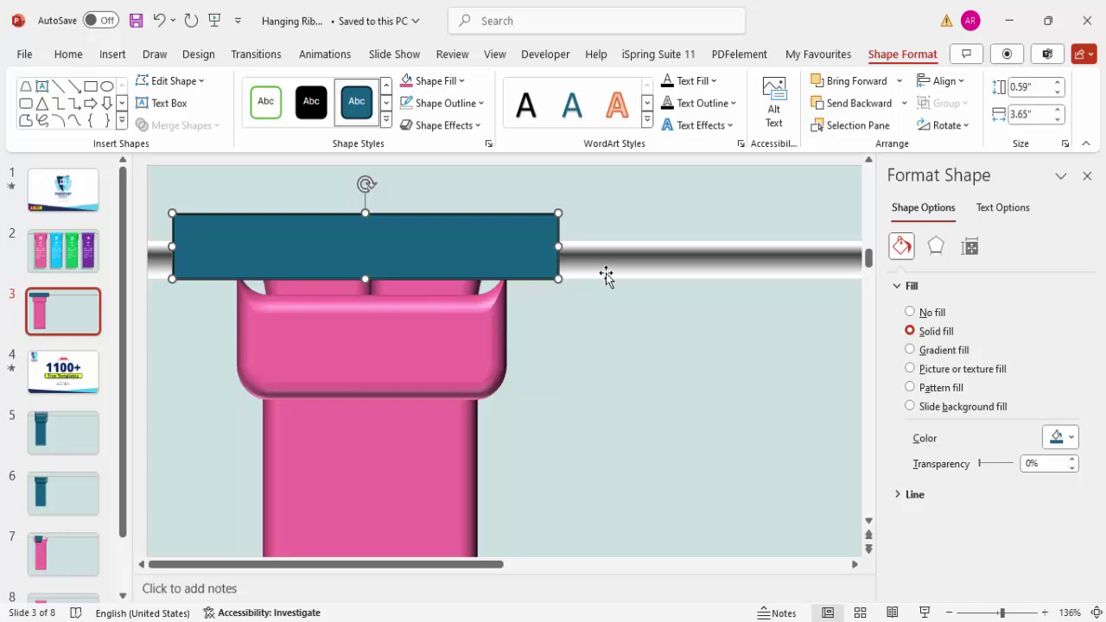
Subtract the rectangle from the collar and move the trimmed collar below the bar.
click(445, 341)
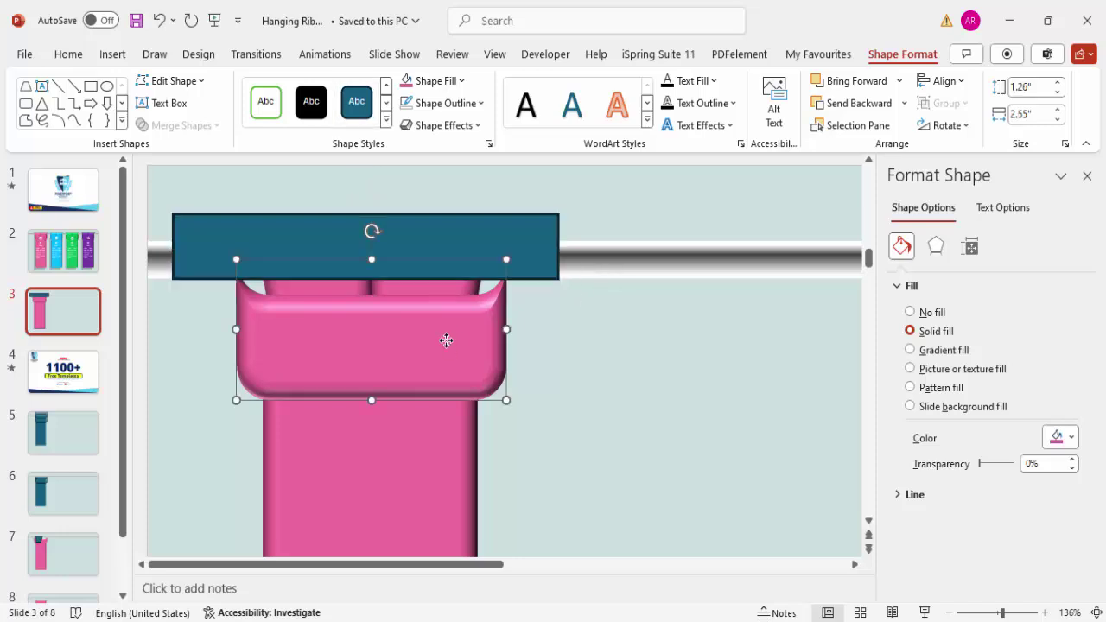
shift+click(506, 223)
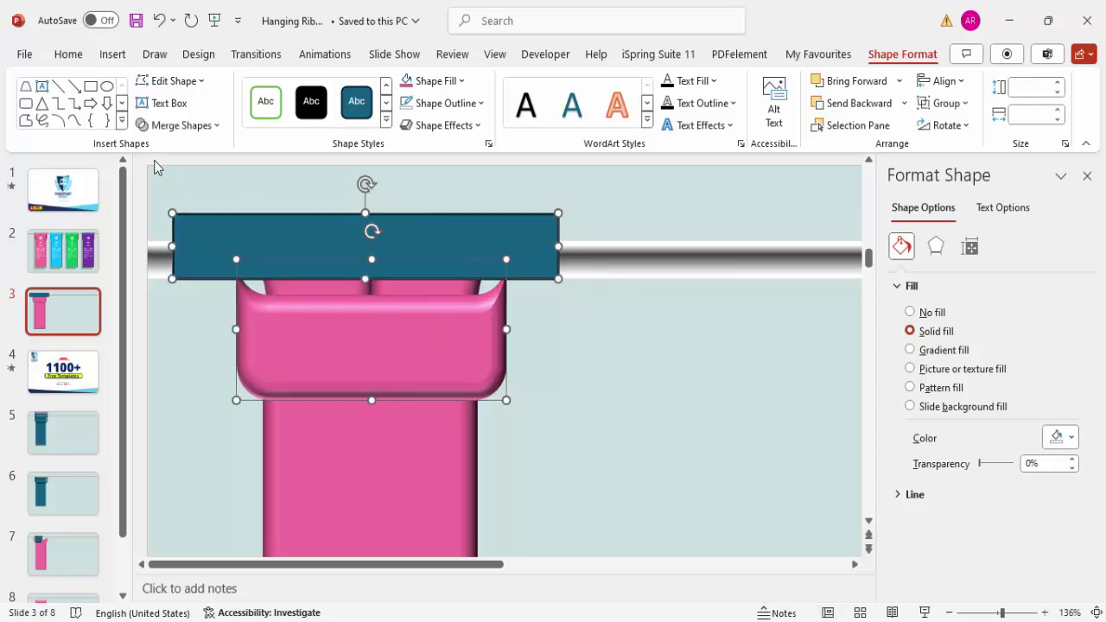
click(183, 125)
click(187, 245)
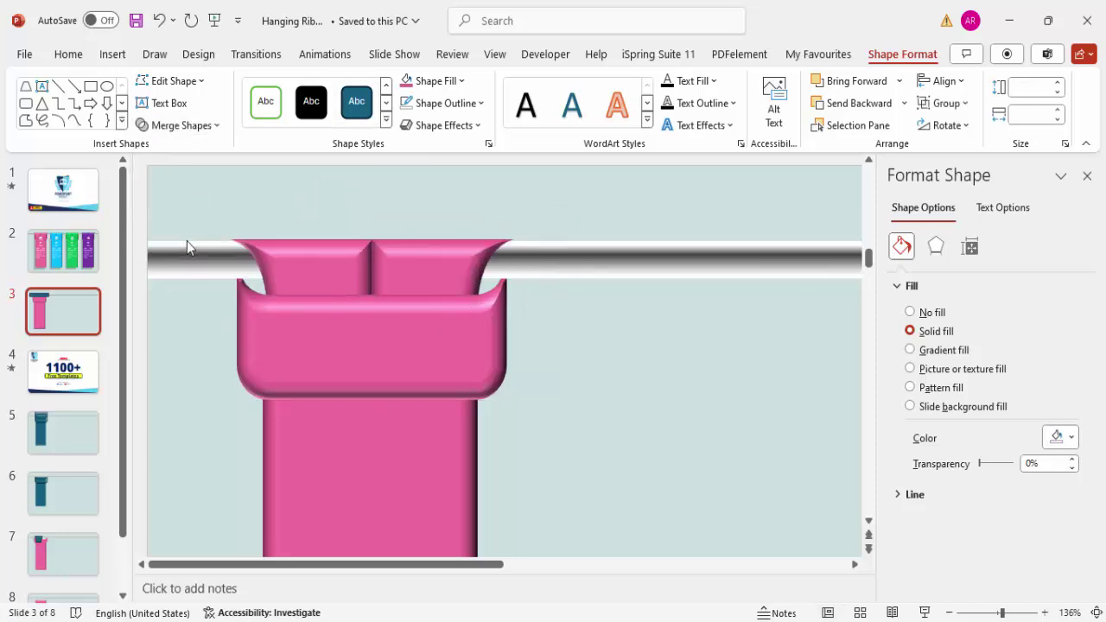
click(542, 315)
drag(480, 343, 509, 345)
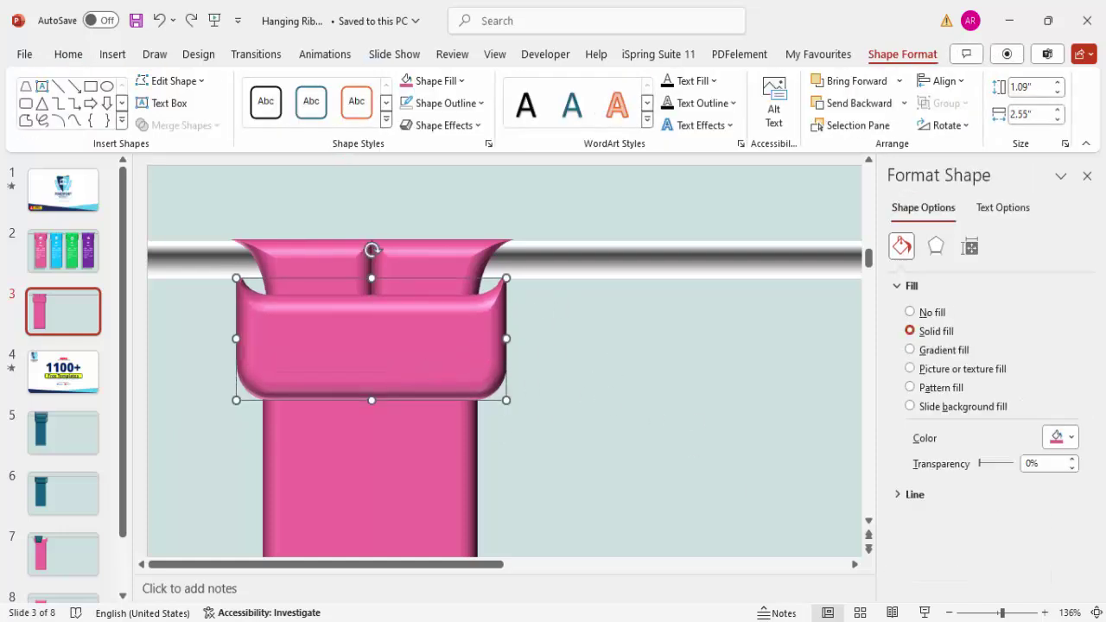
click(1095, 613)
click(419, 338)
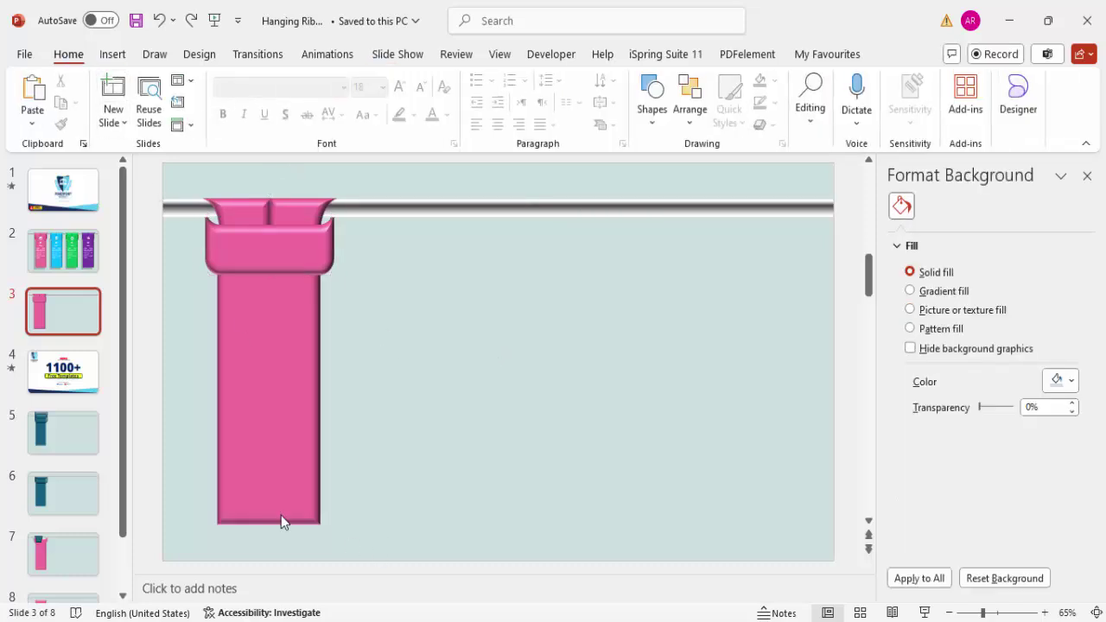
Group the pink ribbon pieces and add a text box reading 01 on the ribbon.
drag(382, 549, 161, 166)
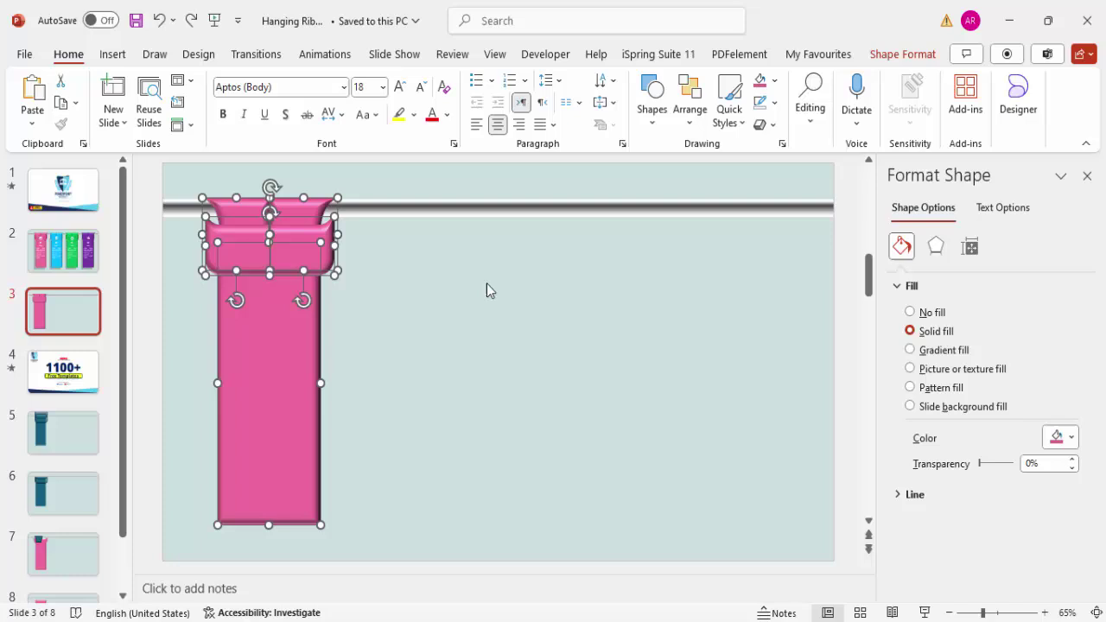
key(ctrl+g)
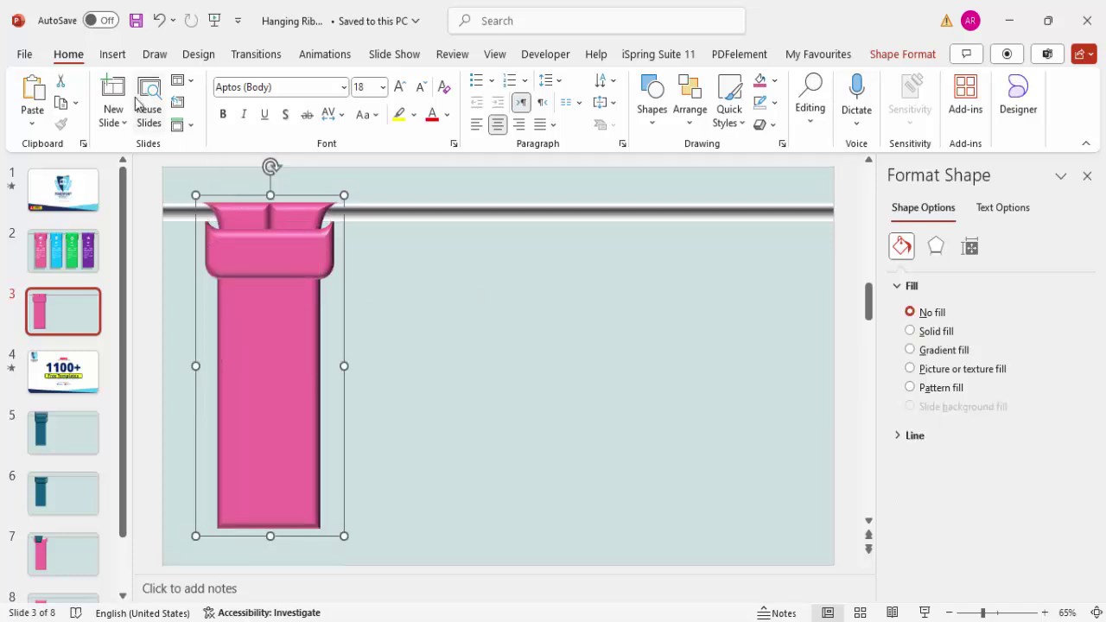
click(112, 53)
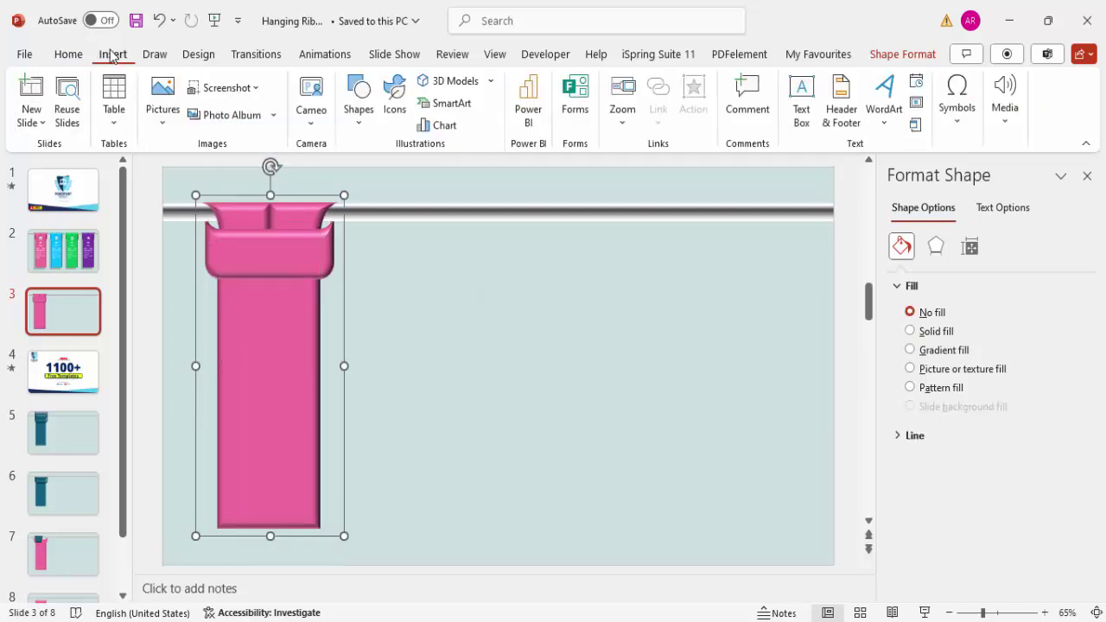
click(802, 99)
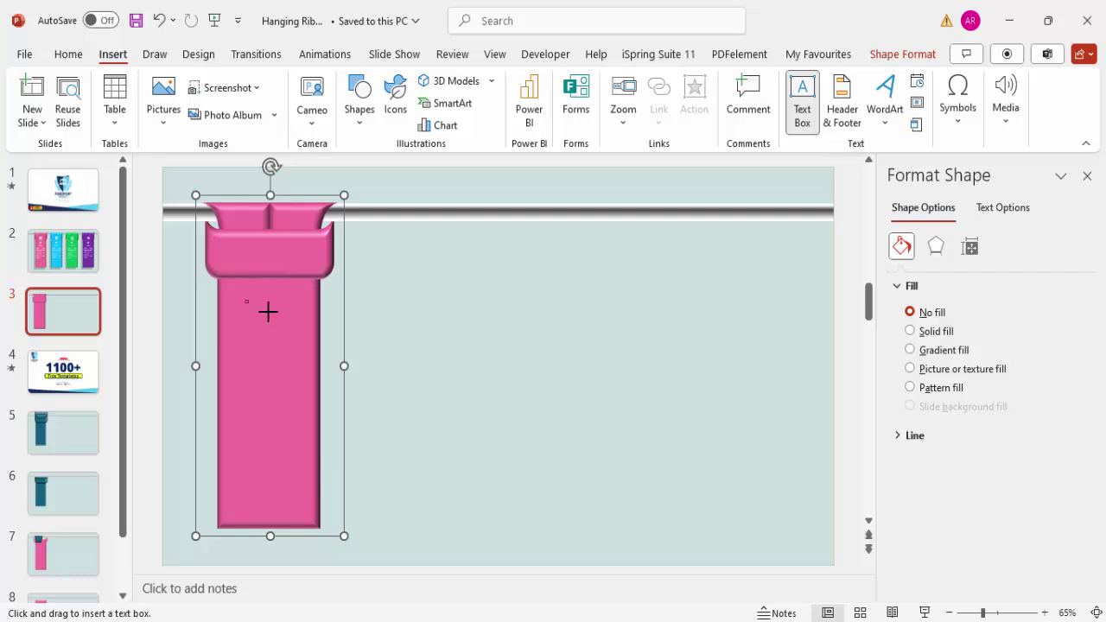
drag(267, 311, 291, 333)
text(0)
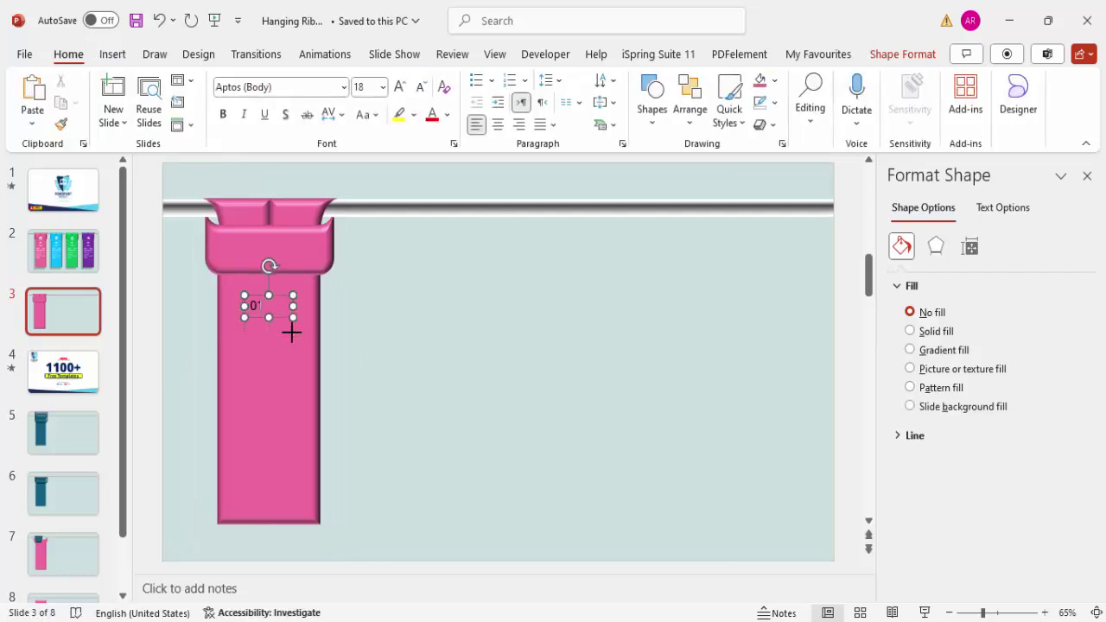
text(1)
Make the 01 label centred, white, bold and 32 pt, moved slightly up.
click(498, 124)
click(447, 115)
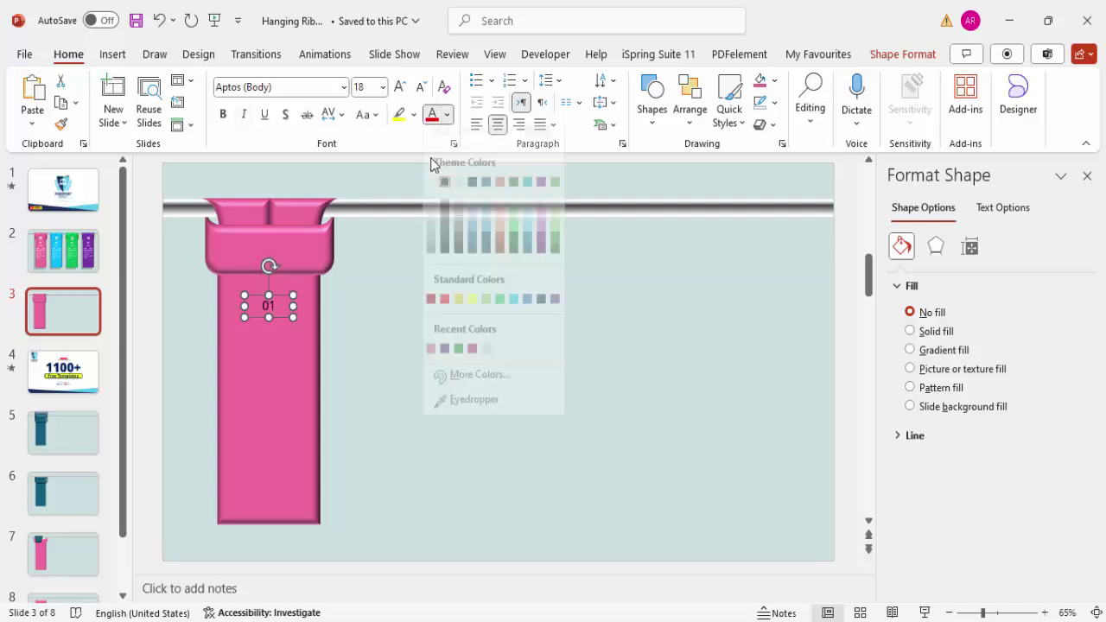
click(444, 195)
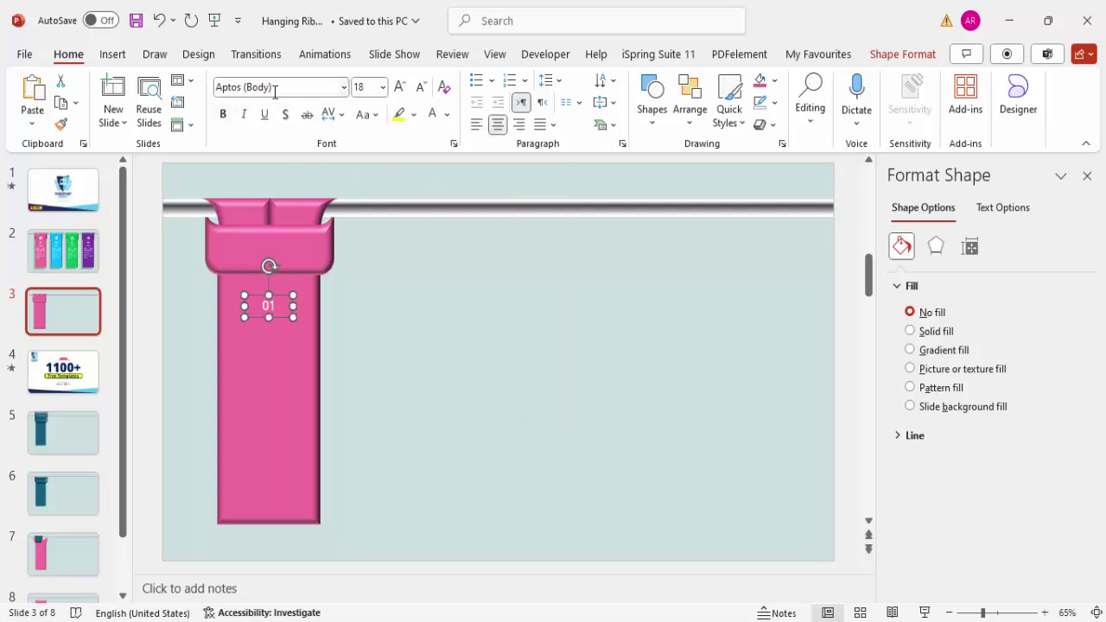
click(222, 115)
click(400, 87)
click(400, 87)
click(400, 88)
click(399, 87)
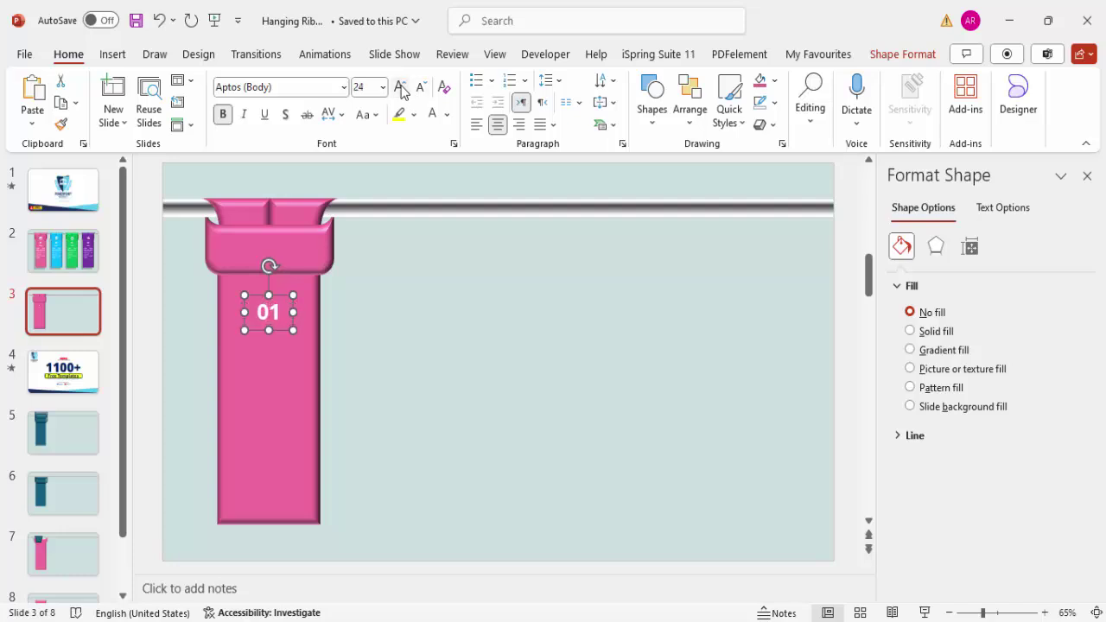
drag(281, 297, 285, 275)
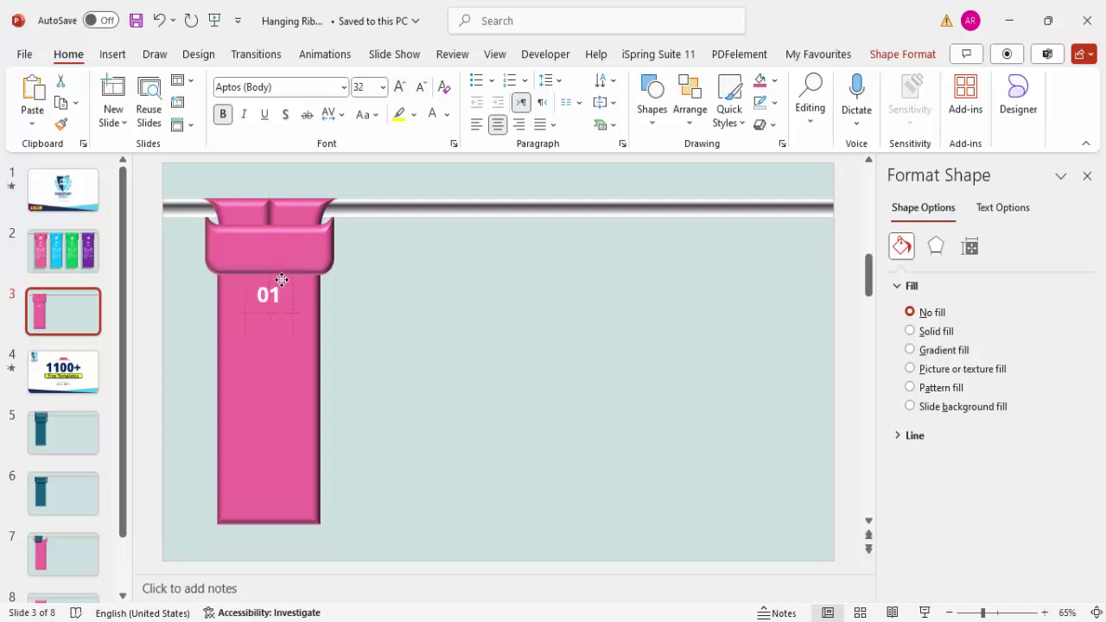
Add a centred white TITLE text box just under the 01 label.
click(112, 53)
click(800, 99)
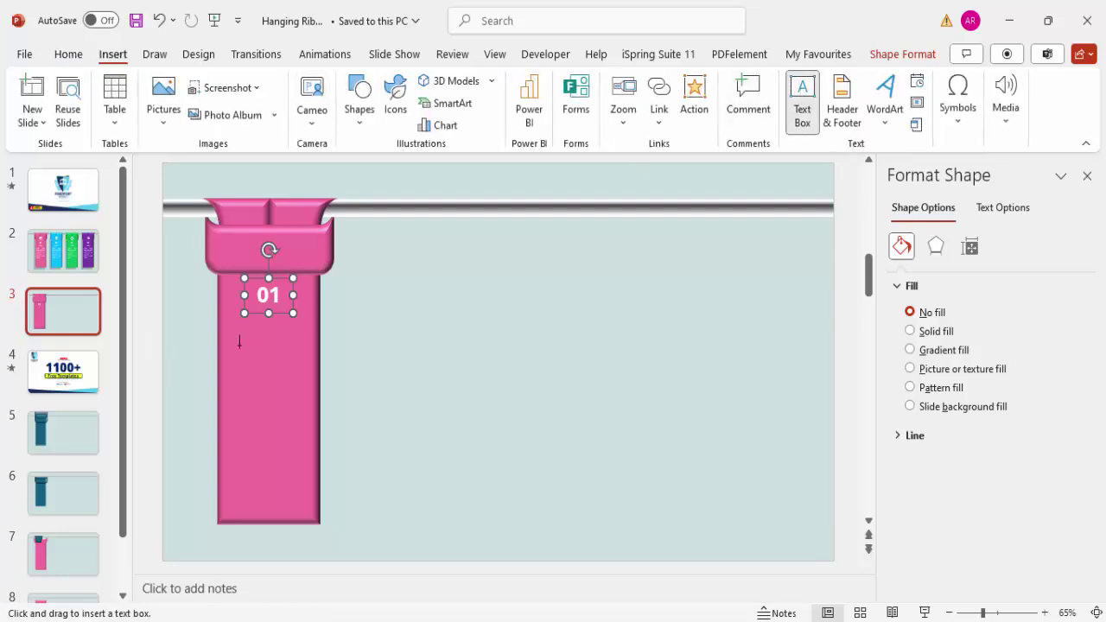
drag(237, 332, 311, 352)
text(TIT)
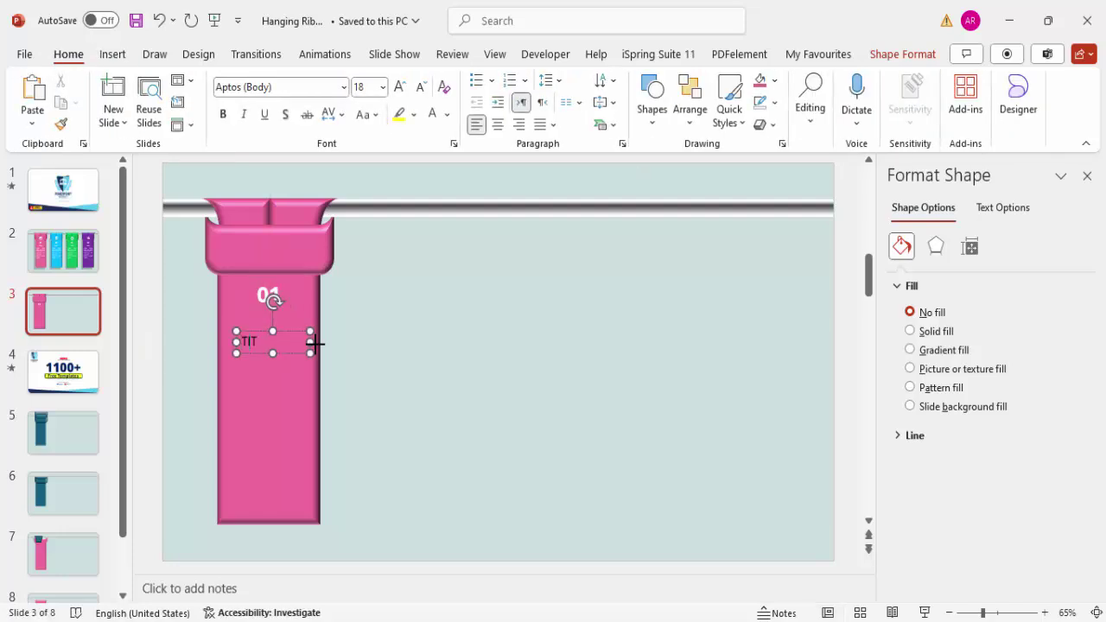
text(LE)
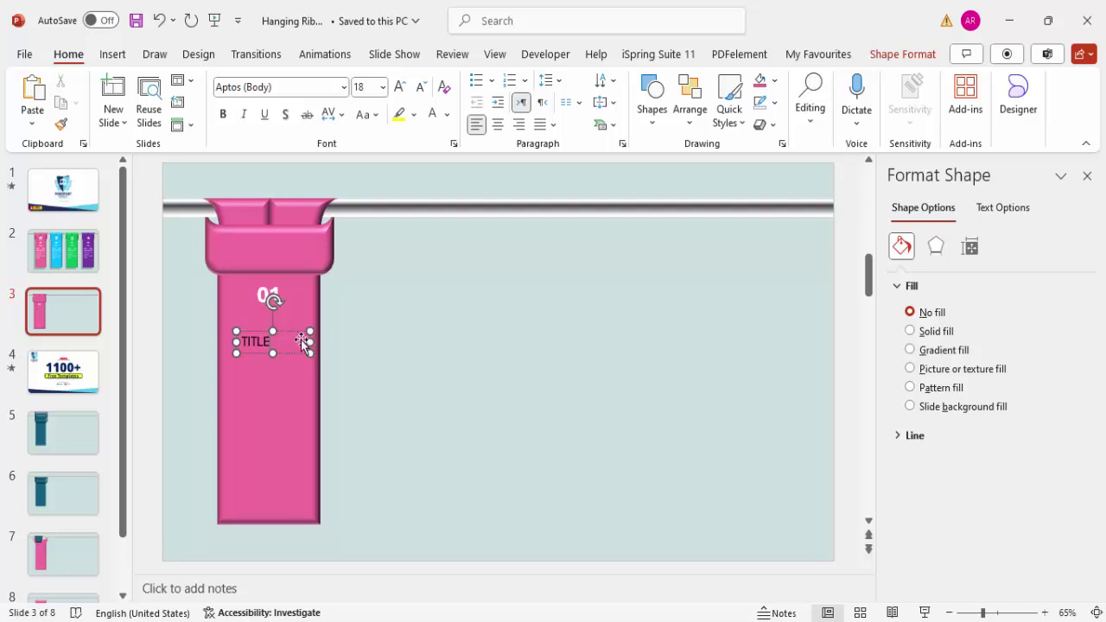
click(303, 341)
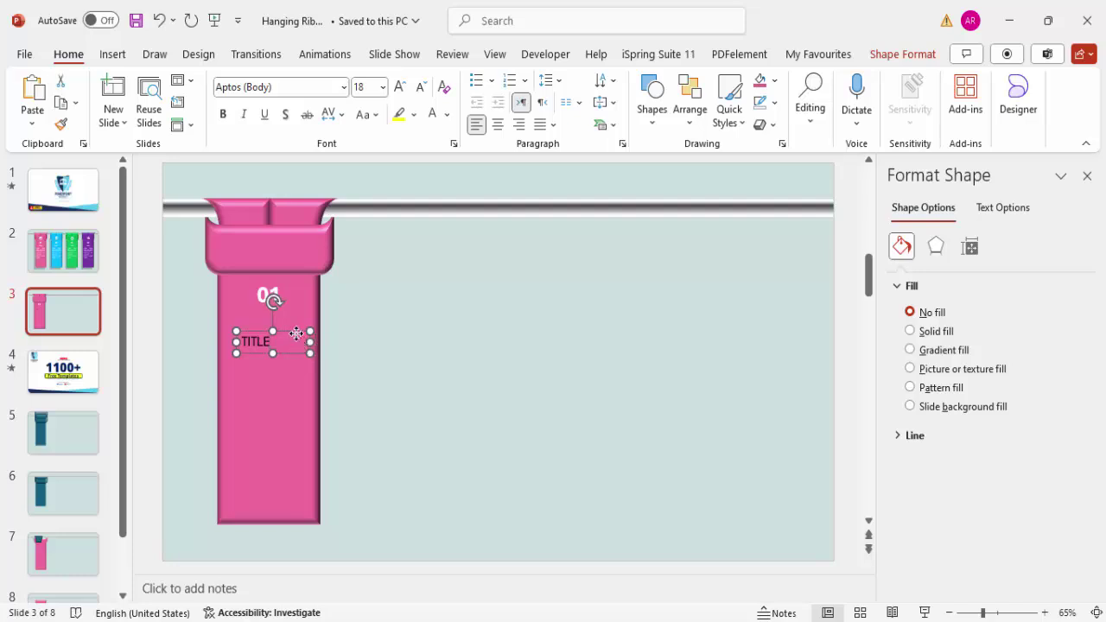
click(497, 124)
click(432, 114)
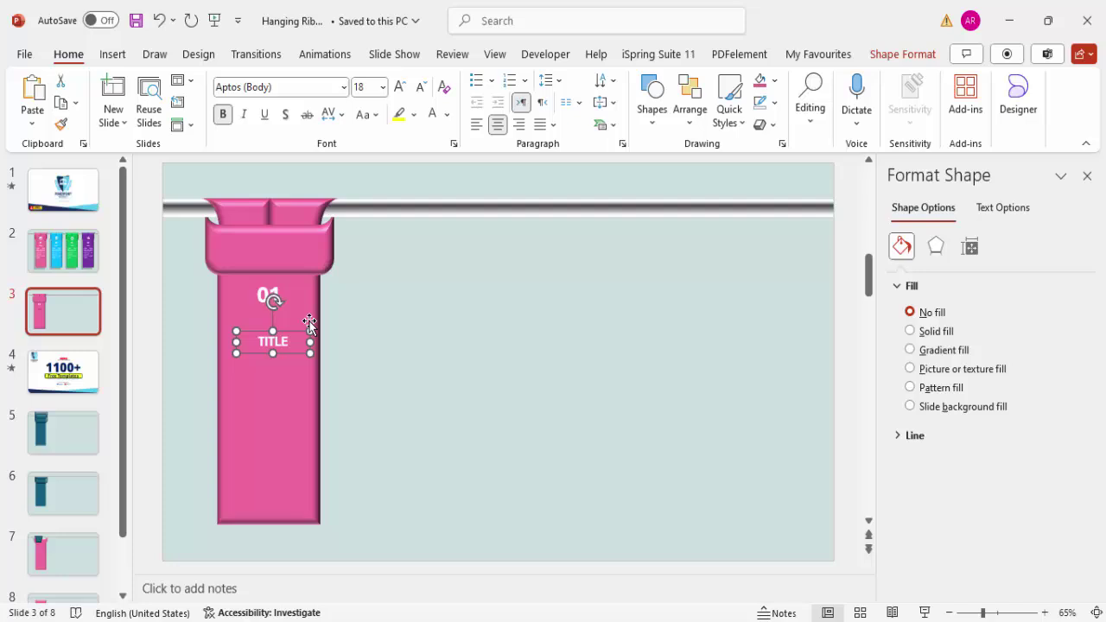
drag(286, 331, 285, 318)
Add centred white 'Add detail text here' below TITLE.
click(112, 54)
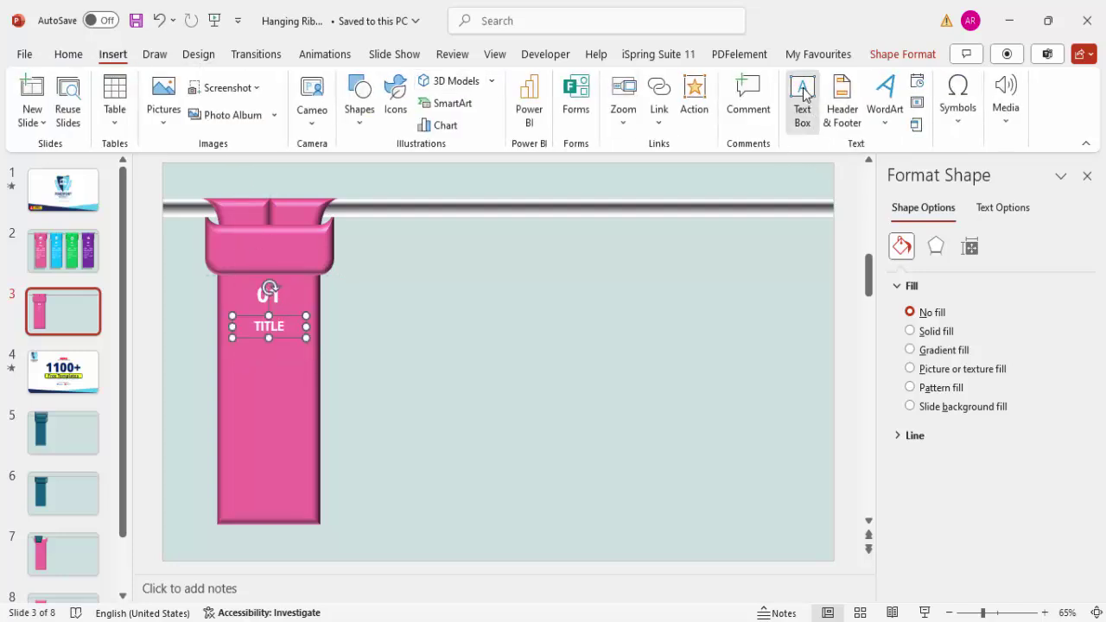
click(801, 102)
drag(244, 353, 301, 401)
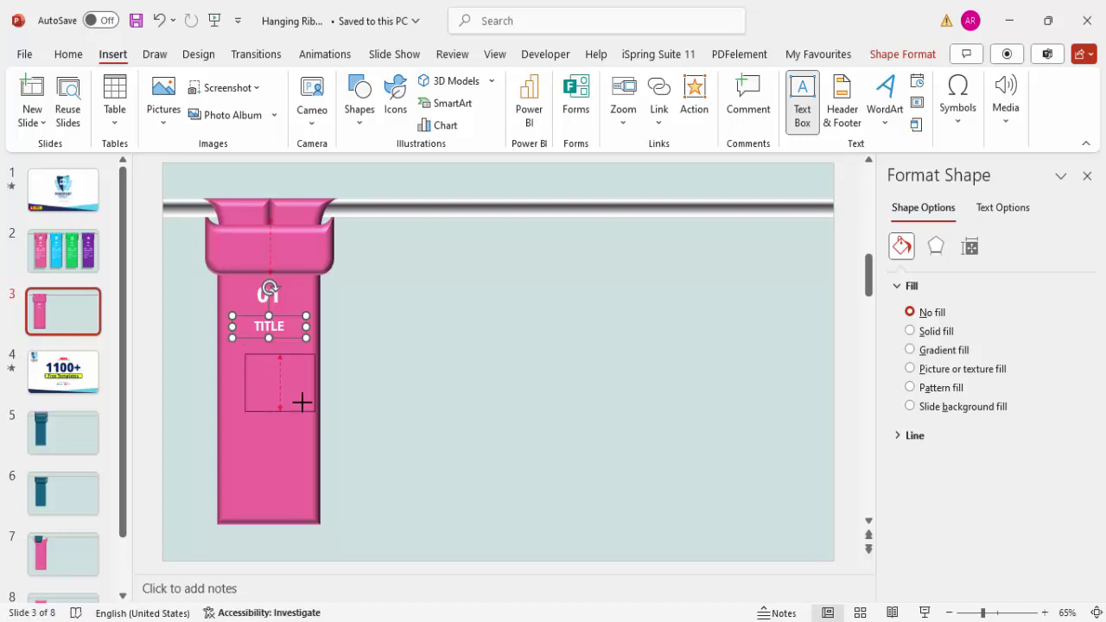
text(Add detail)
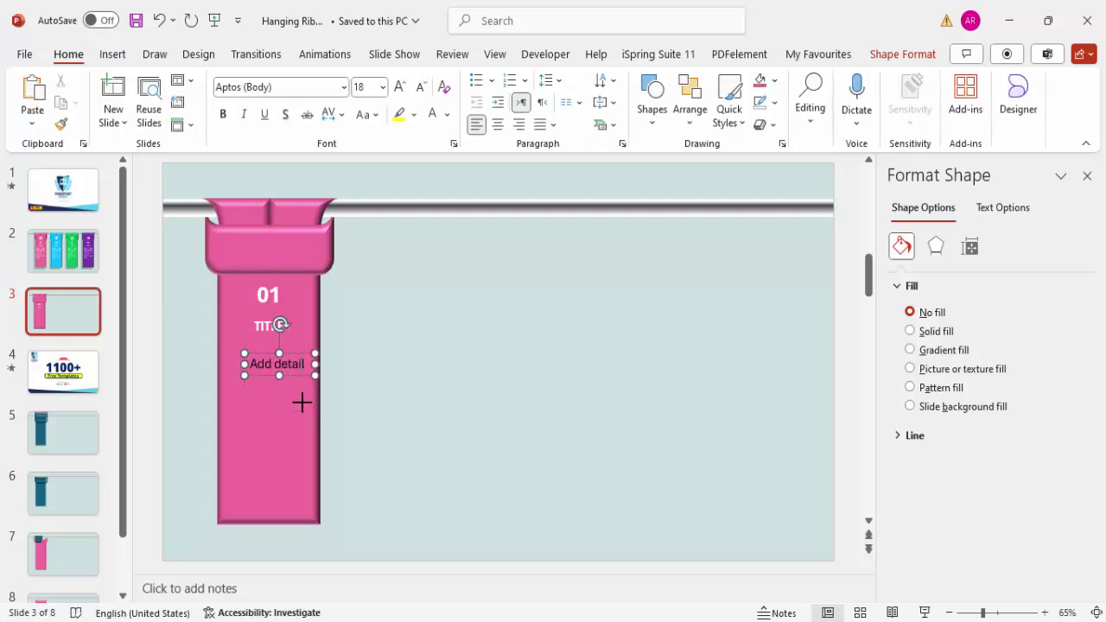
text( text here)
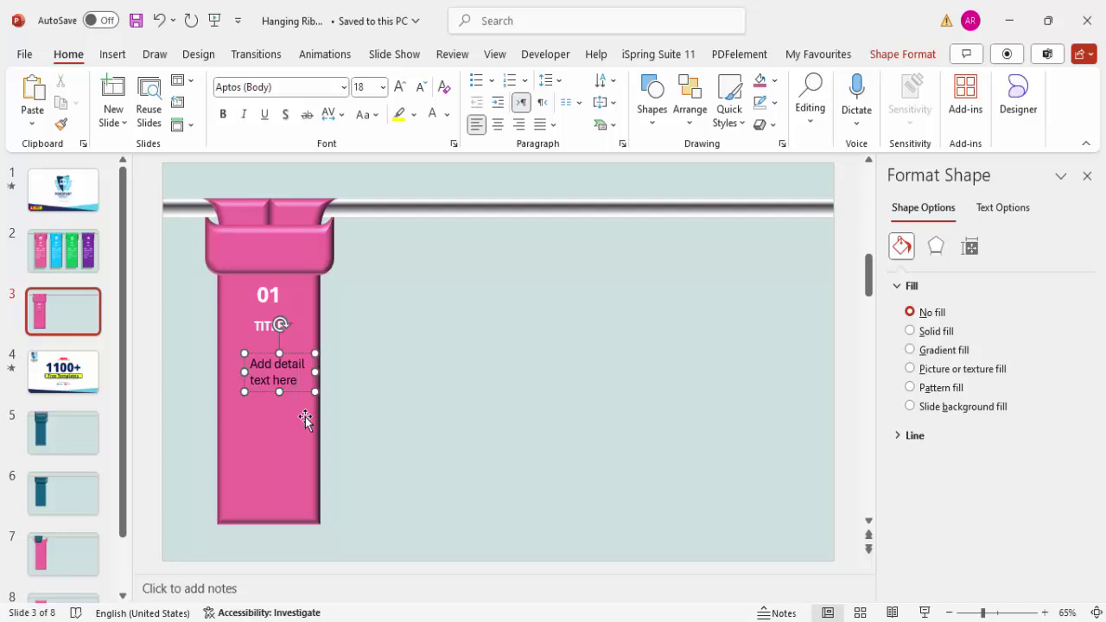
click(497, 124)
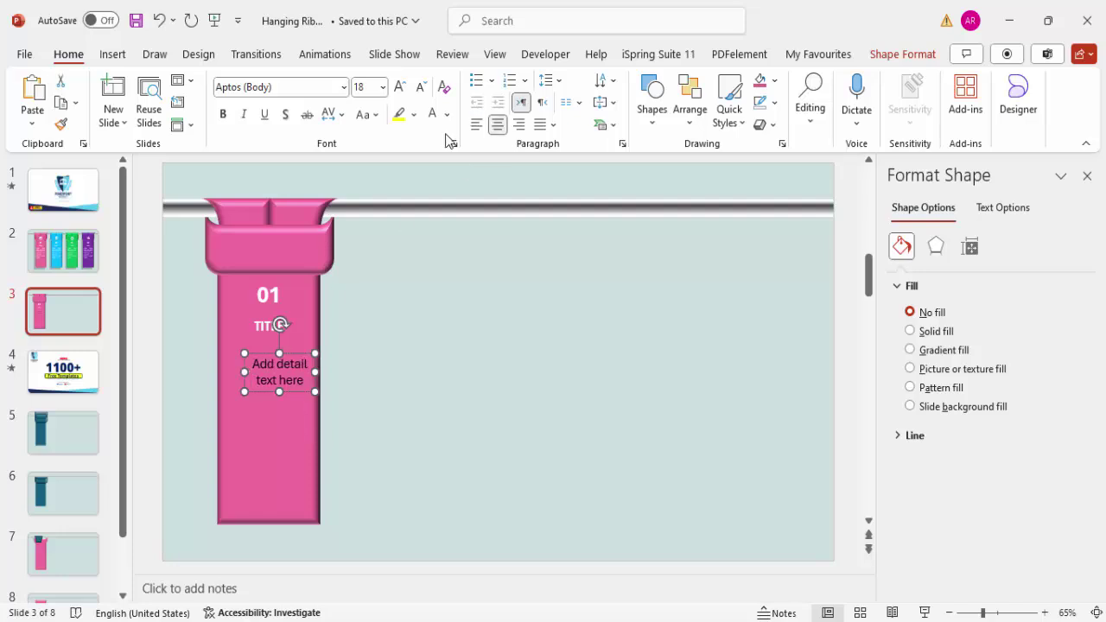
click(432, 114)
drag(295, 356, 285, 340)
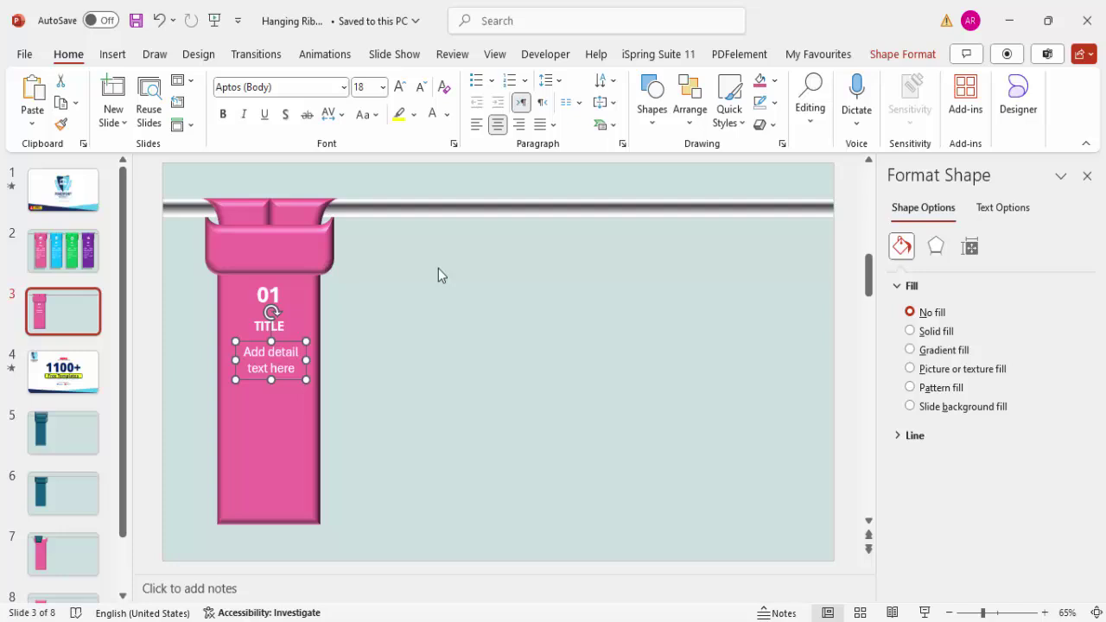
click(382, 394)
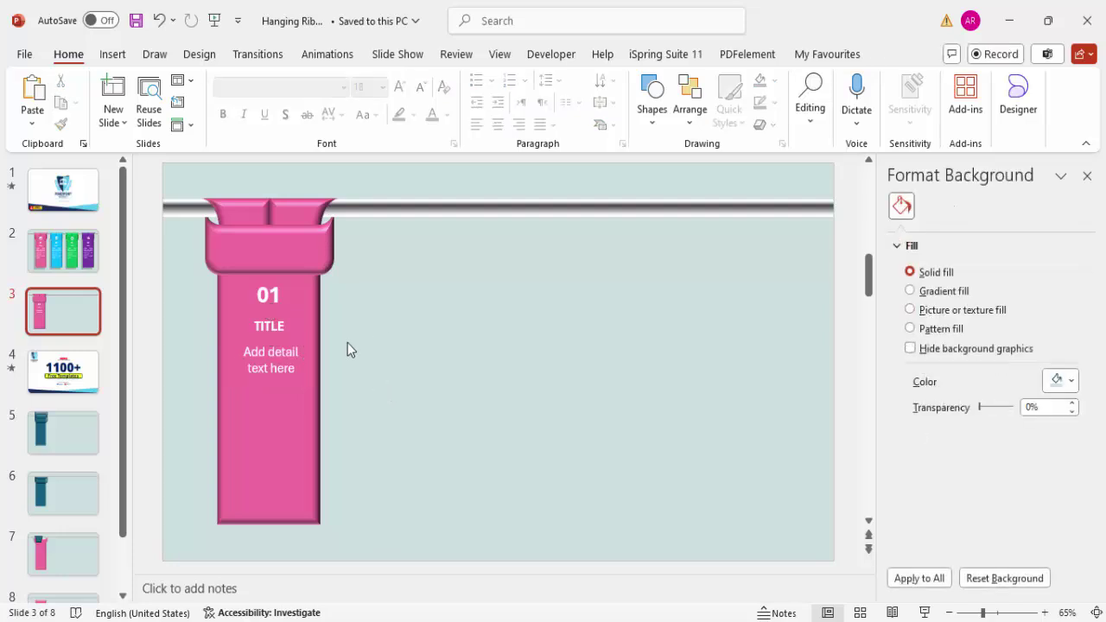
Draw a rectangle over the ribbon with no outline, black fill and 54% transparency.
click(112, 55)
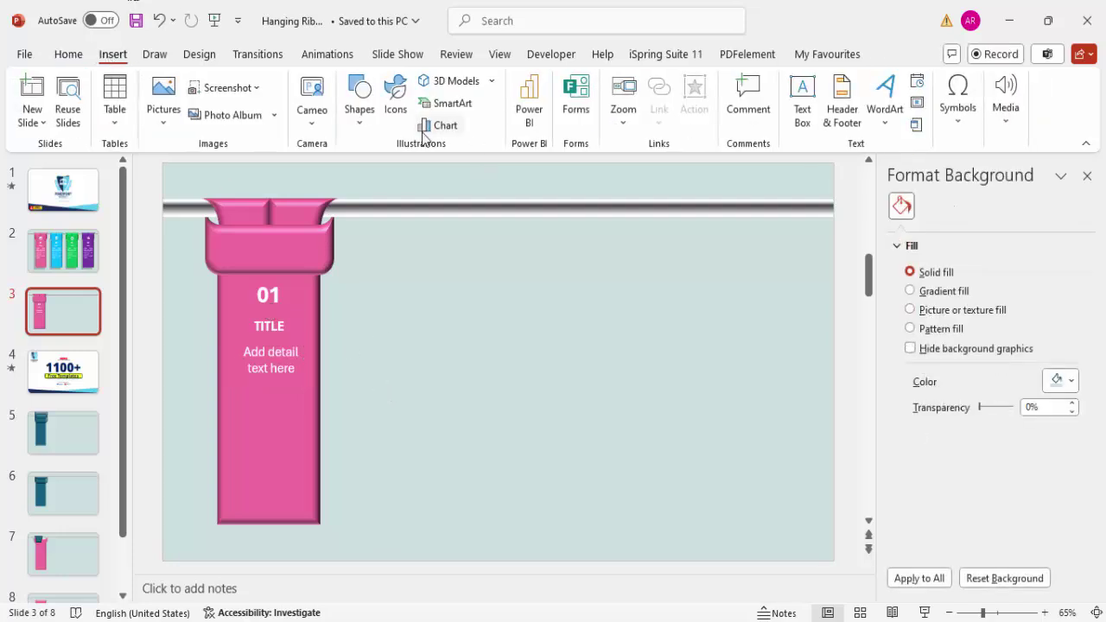
click(364, 129)
click(354, 286)
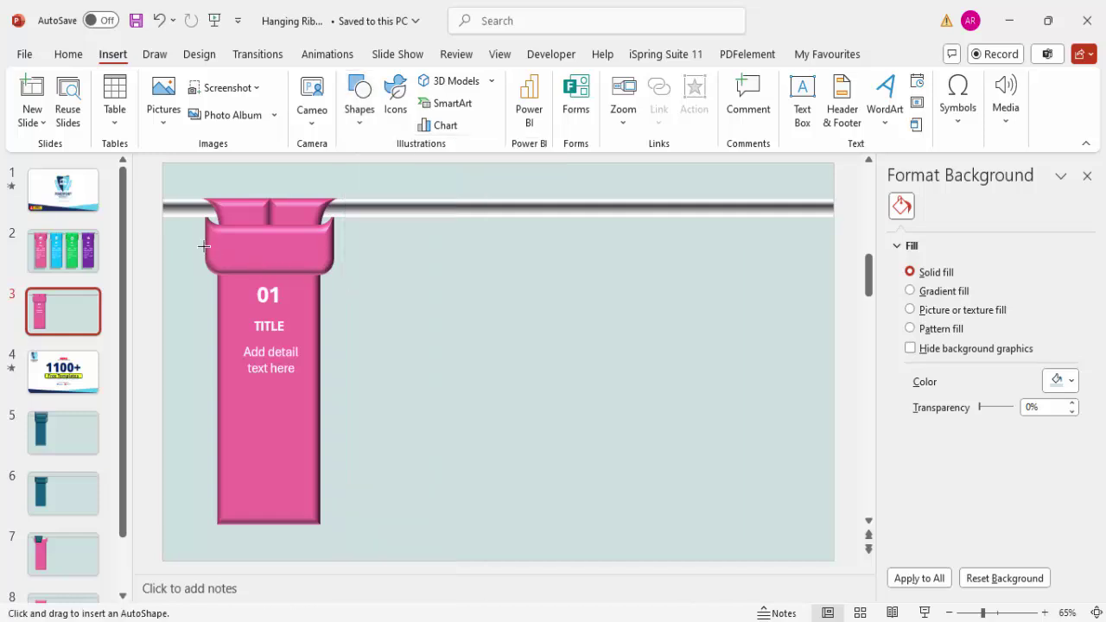
drag(203, 234, 305, 539)
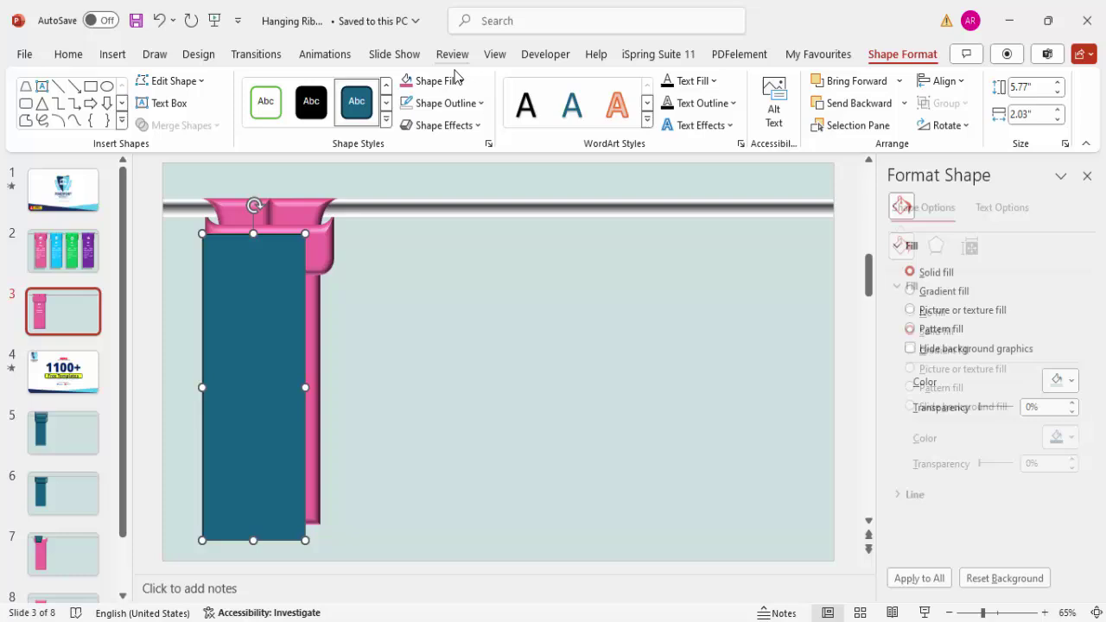
click(445, 103)
click(451, 381)
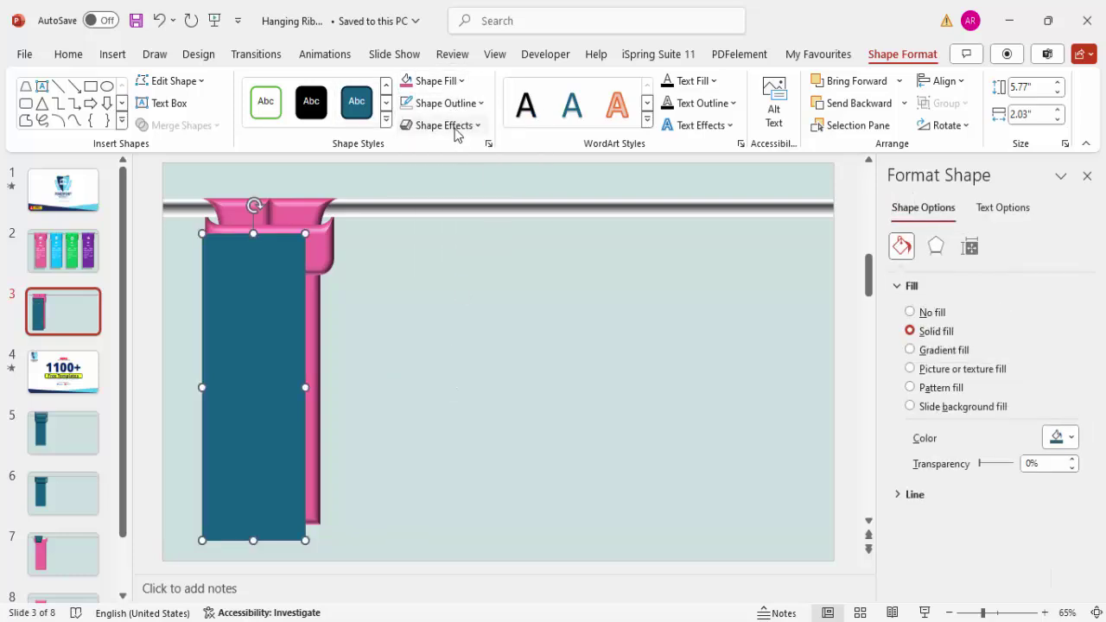
click(431, 80)
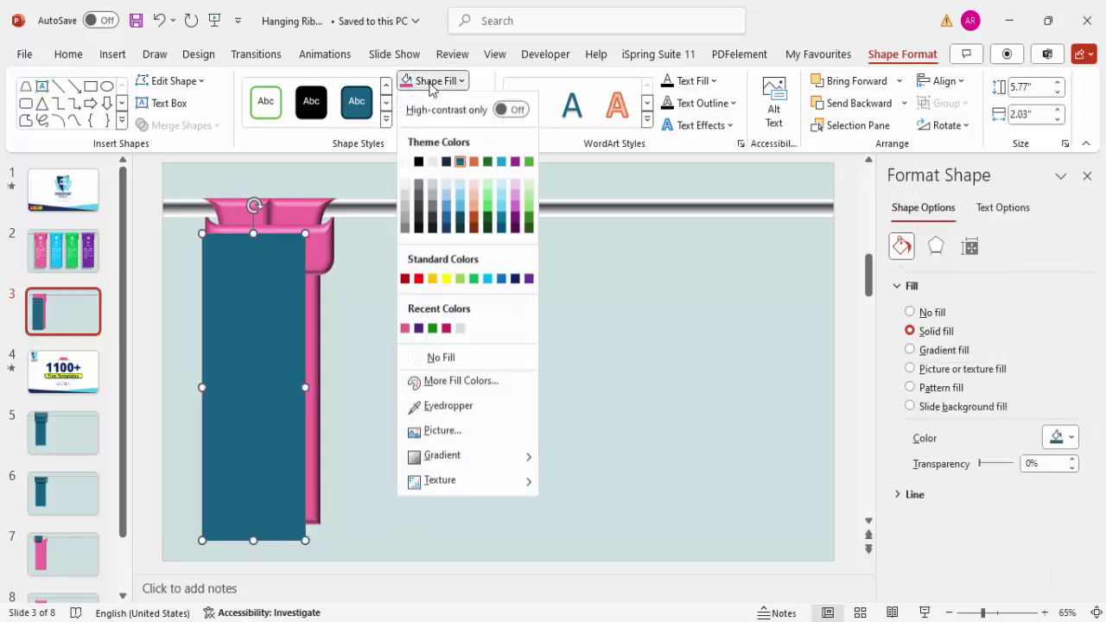
click(419, 162)
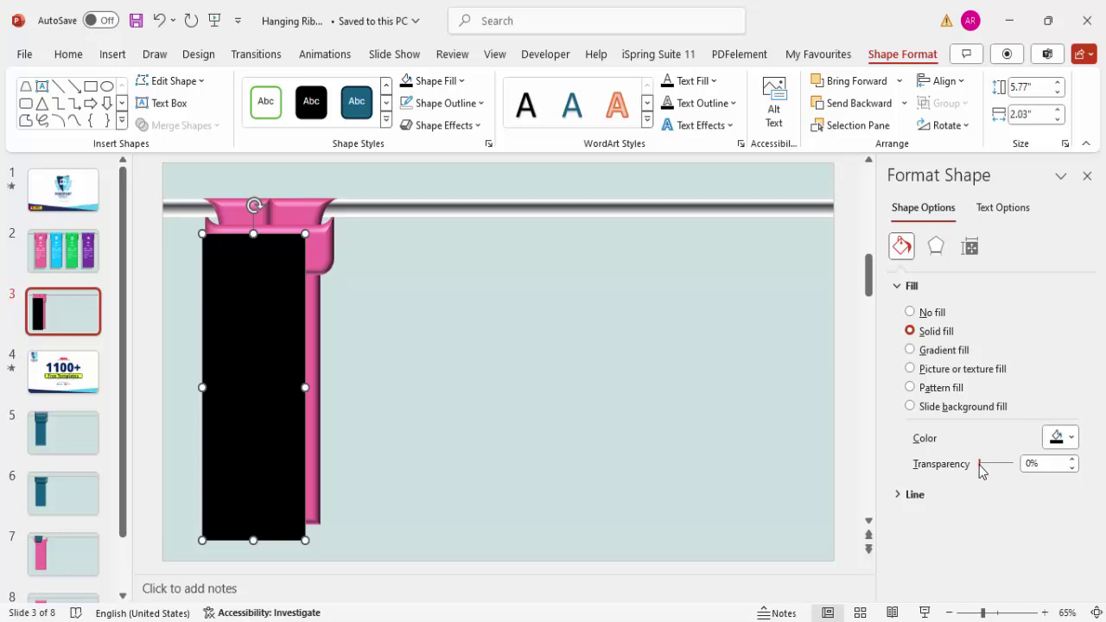
drag(979, 467, 998, 467)
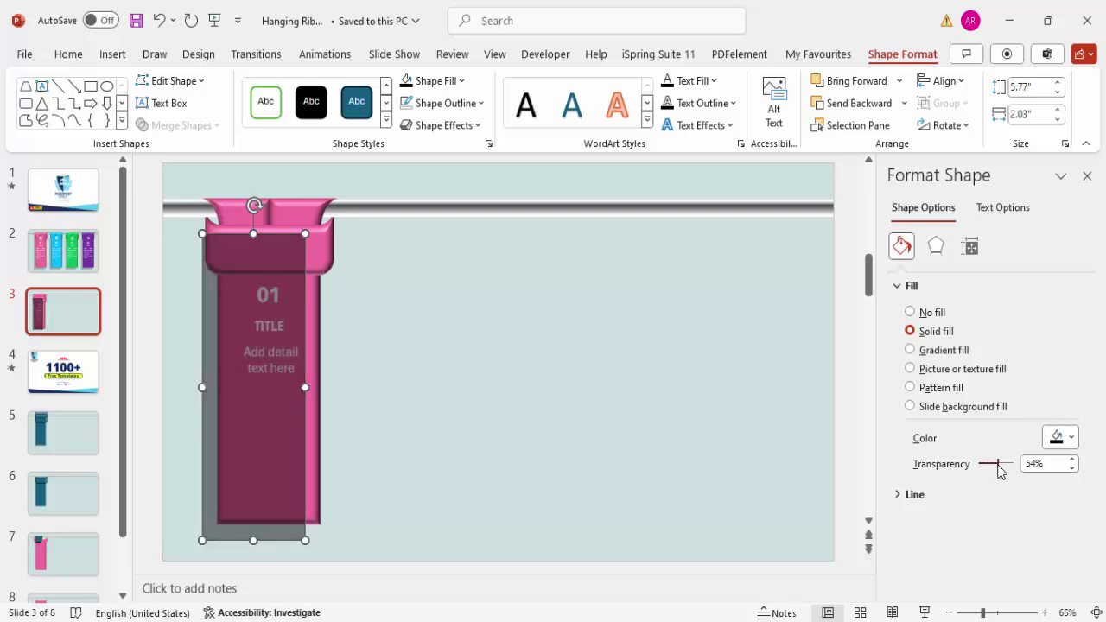
Give the shadow rectangle 13 pt soft edges, widen it, and send it behind the ribbon.
click(936, 247)
click(945, 359)
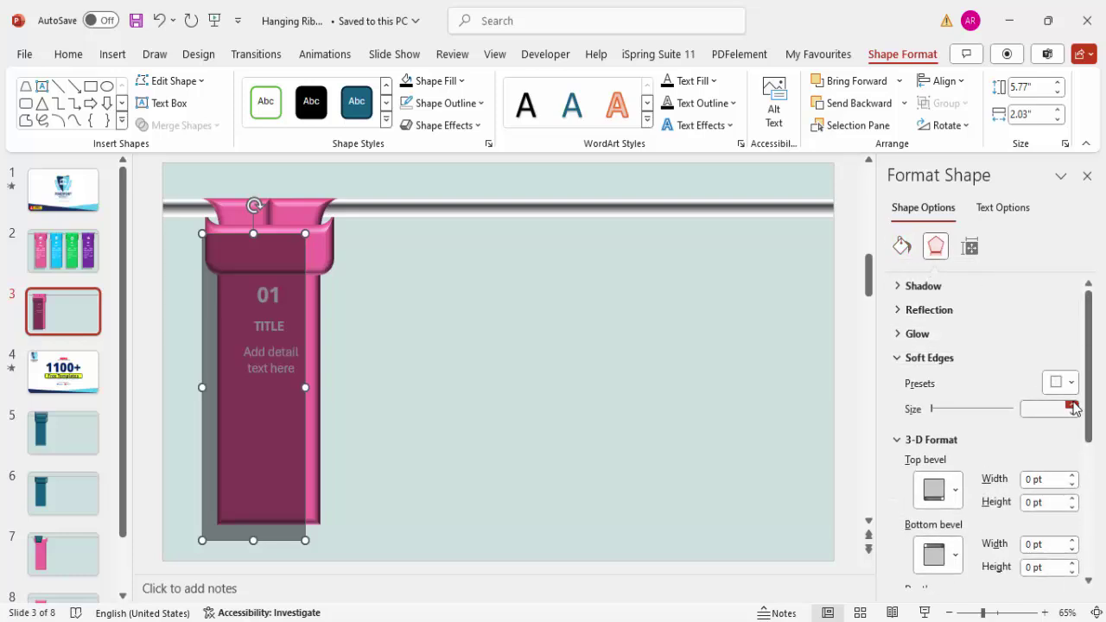
click(1071, 403)
click(1071, 403)
click(1071, 403)
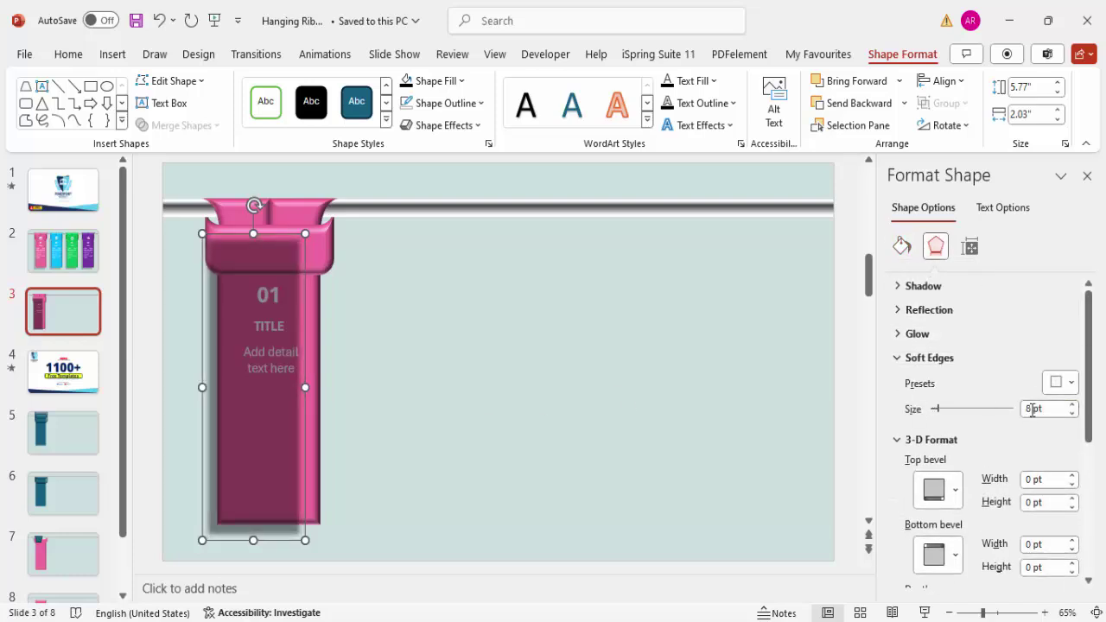
click(1071, 405)
click(1071, 404)
click(1071, 404)
click(1071, 404)
click(1071, 404)
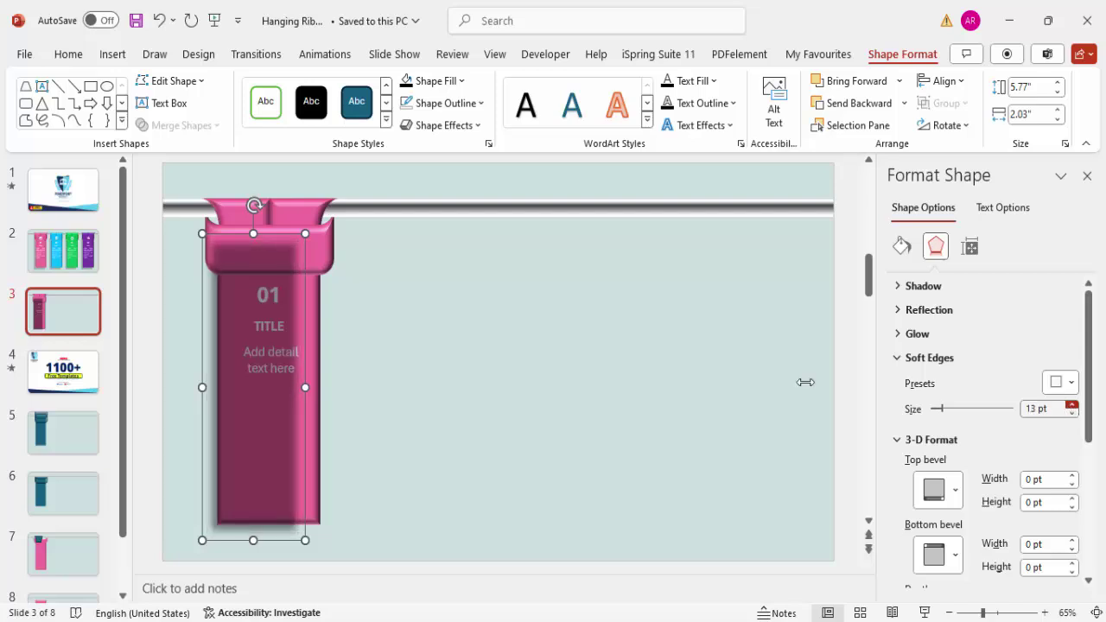
drag(197, 387, 193, 387)
click(904, 103)
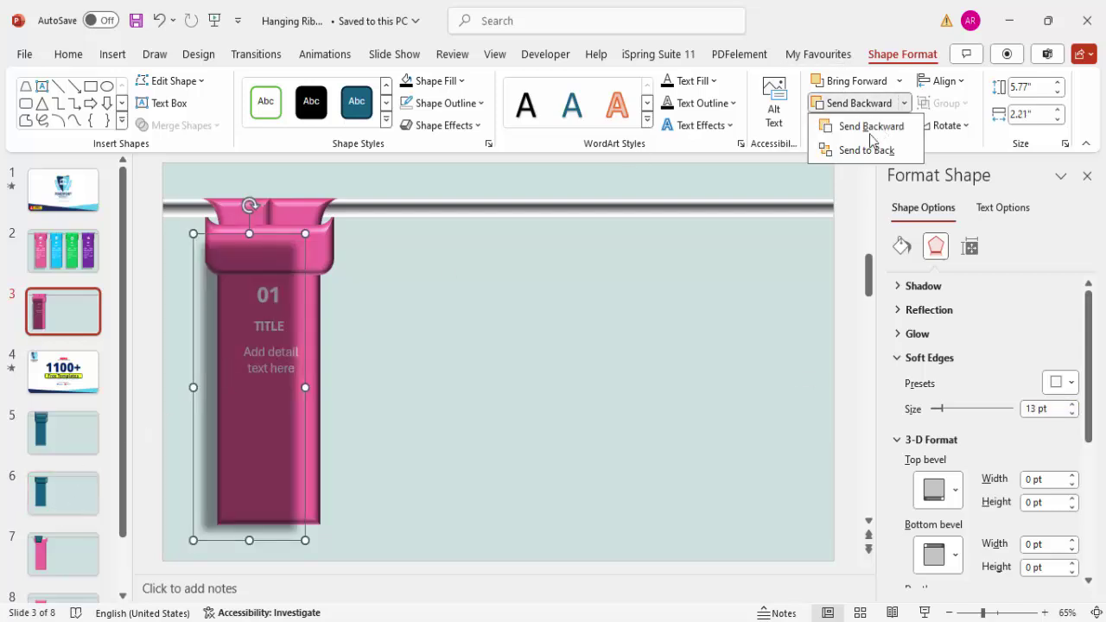
click(814, 156)
key(Right)
key(Right)
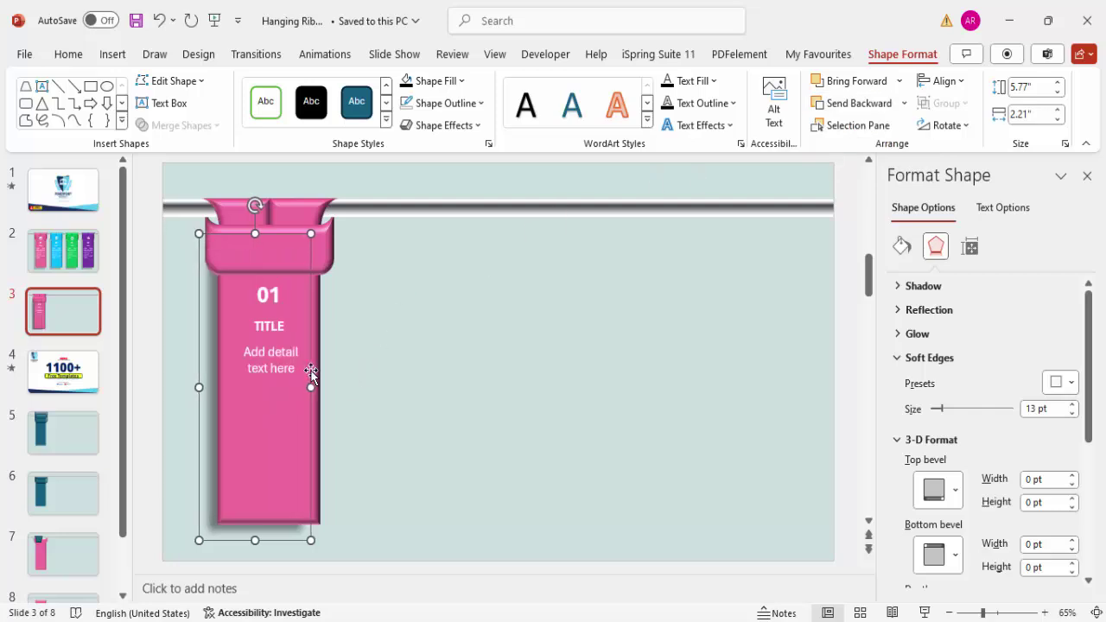
Give the collar top cap an Offset: Bottom outer shadow with 9 pt distance.
click(321, 238)
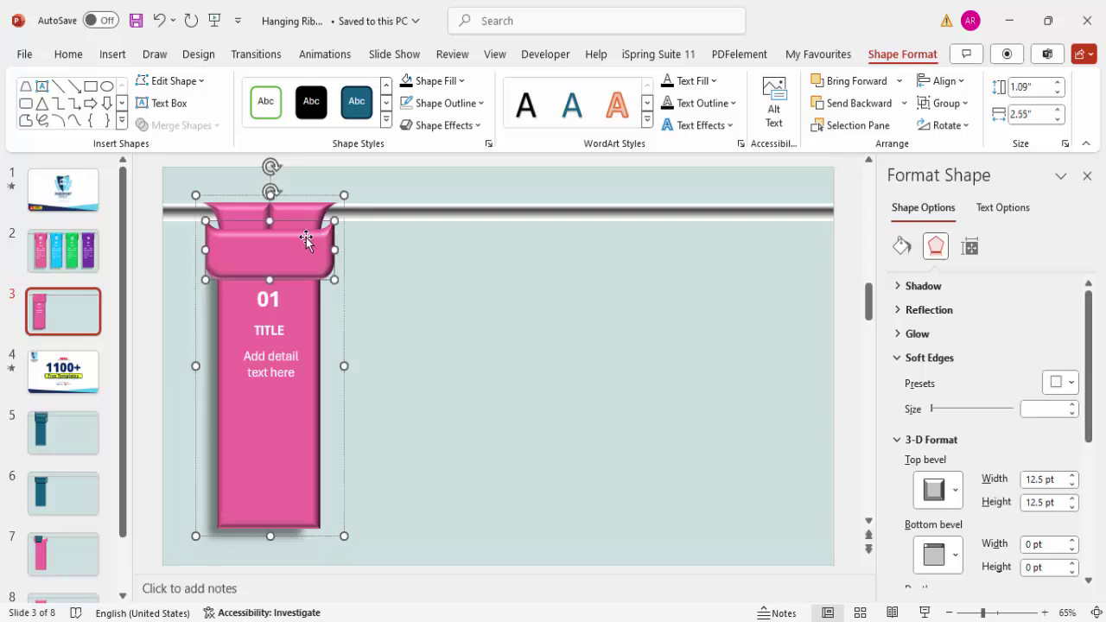
click(920, 286)
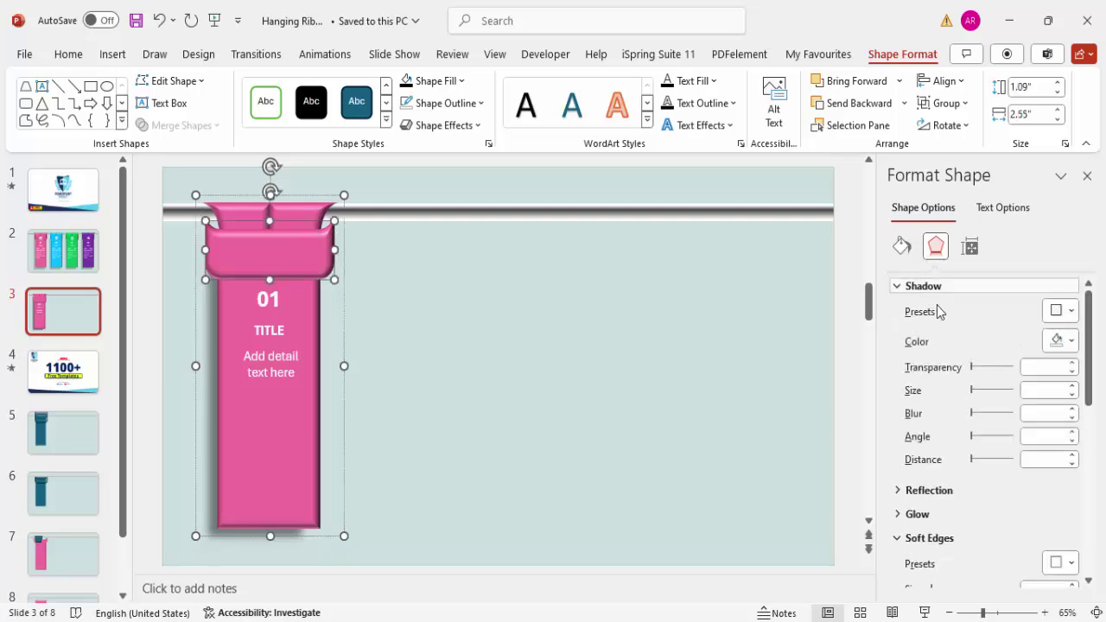
click(1061, 313)
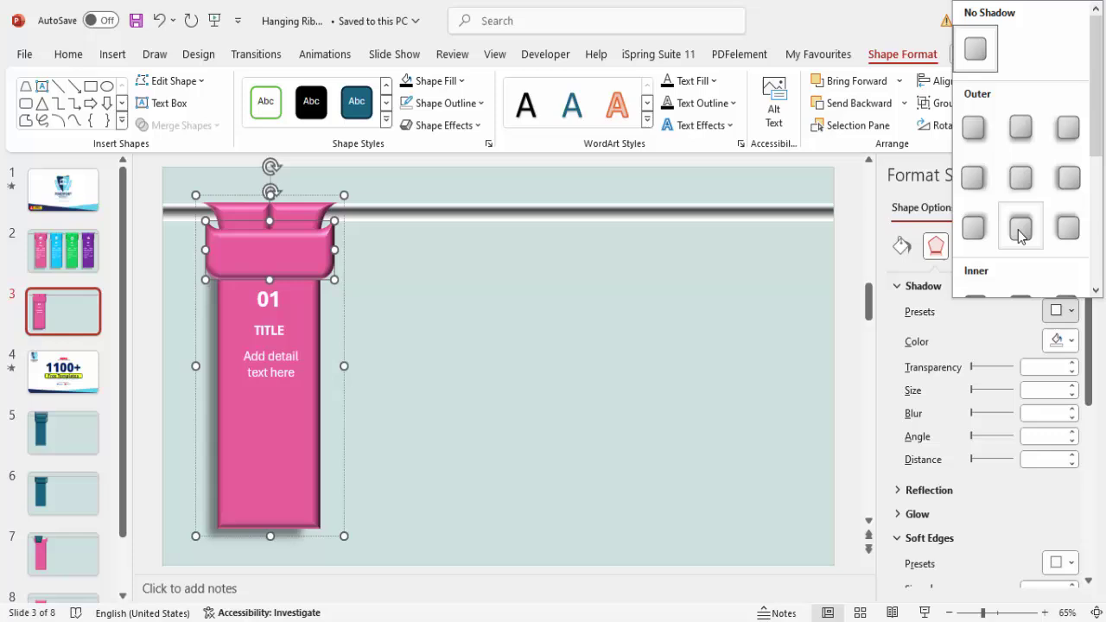
click(1020, 228)
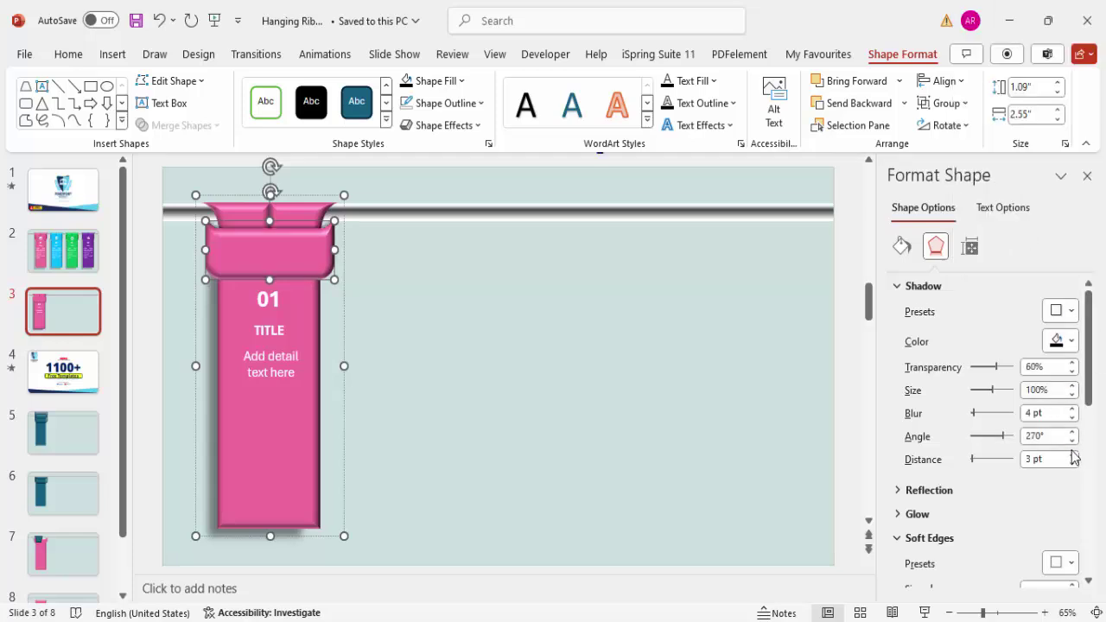
drag(1071, 454, 1071, 454)
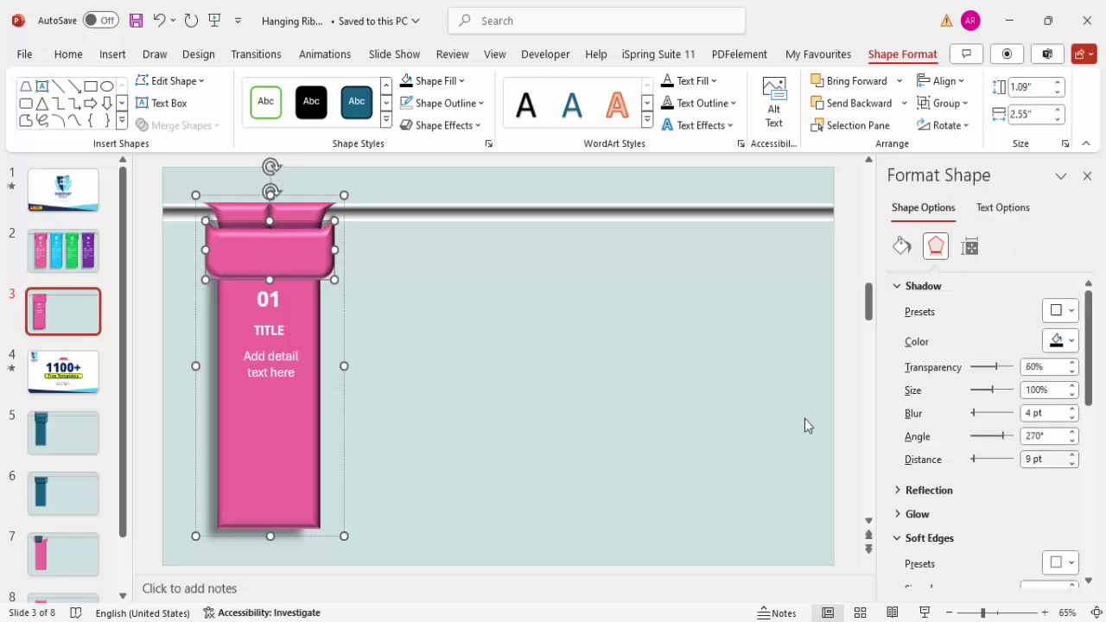
click(597, 374)
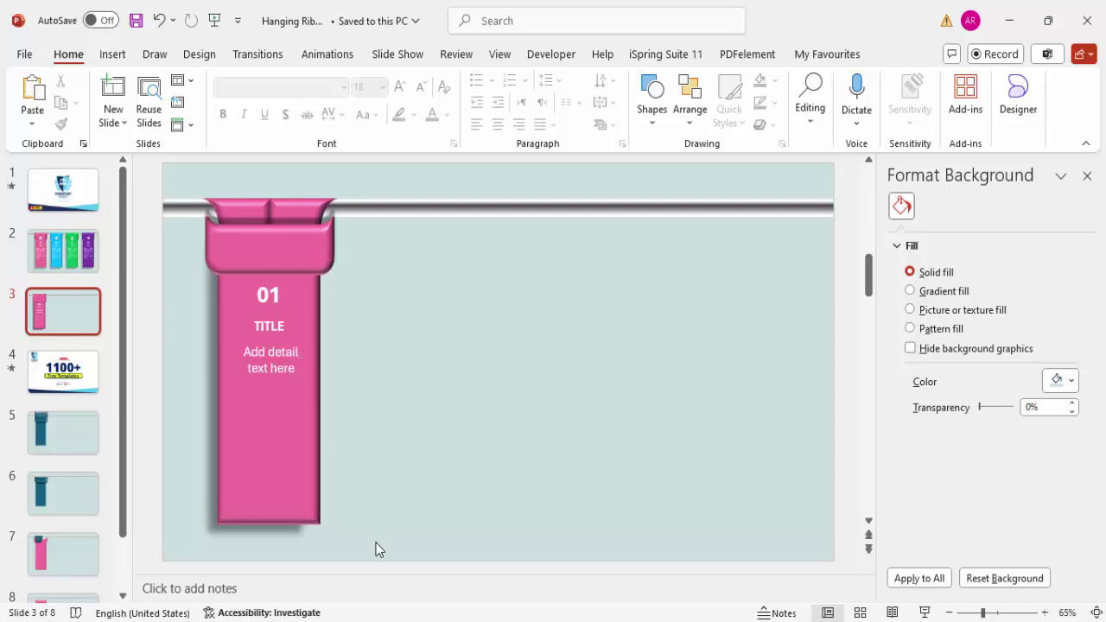
Group all the ribbon's shapes and text, then duplicate it into four ribbons along the rod.
drag(395, 549, 147, 119)
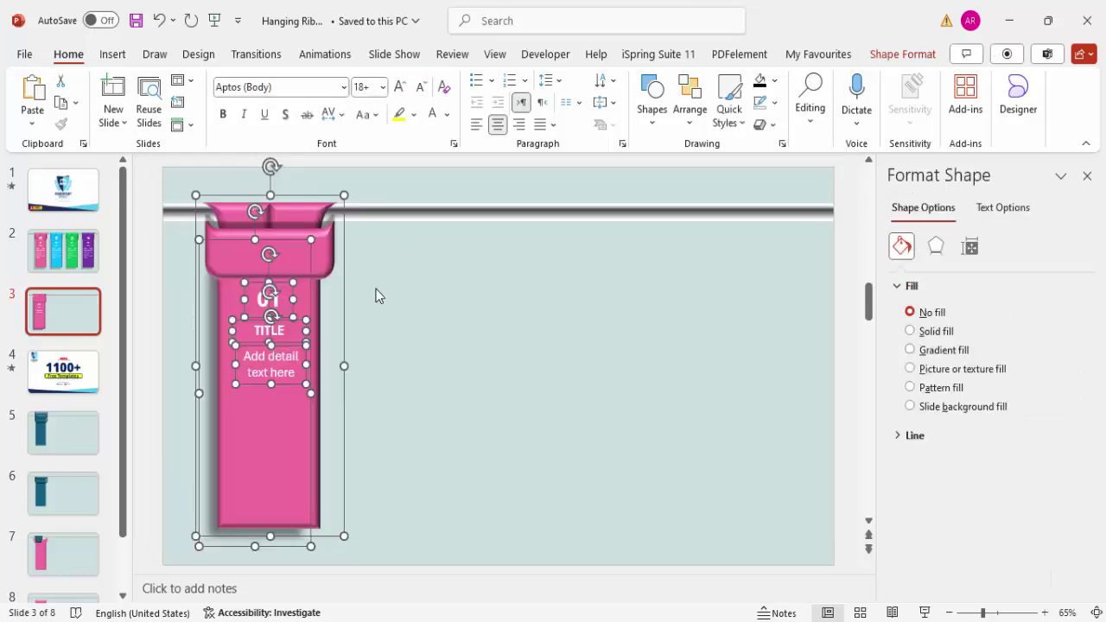
key(ctrl+g)
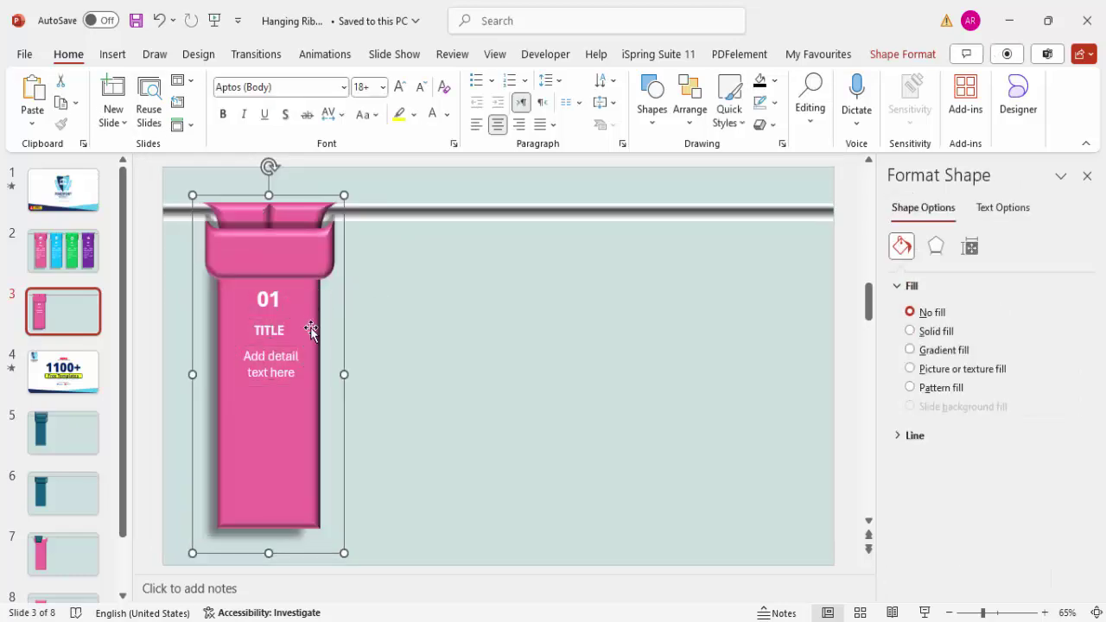
drag(290, 411, 743, 446)
shift+click(301, 442)
click(496, 447)
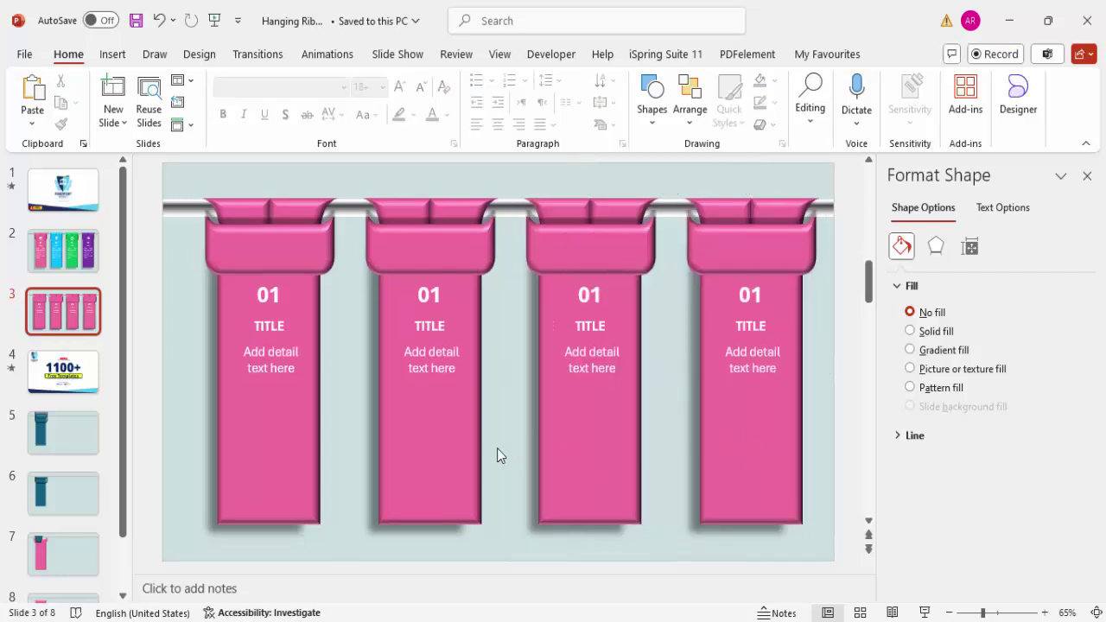
Fill the second ribbon's body with light blue.
click(451, 458)
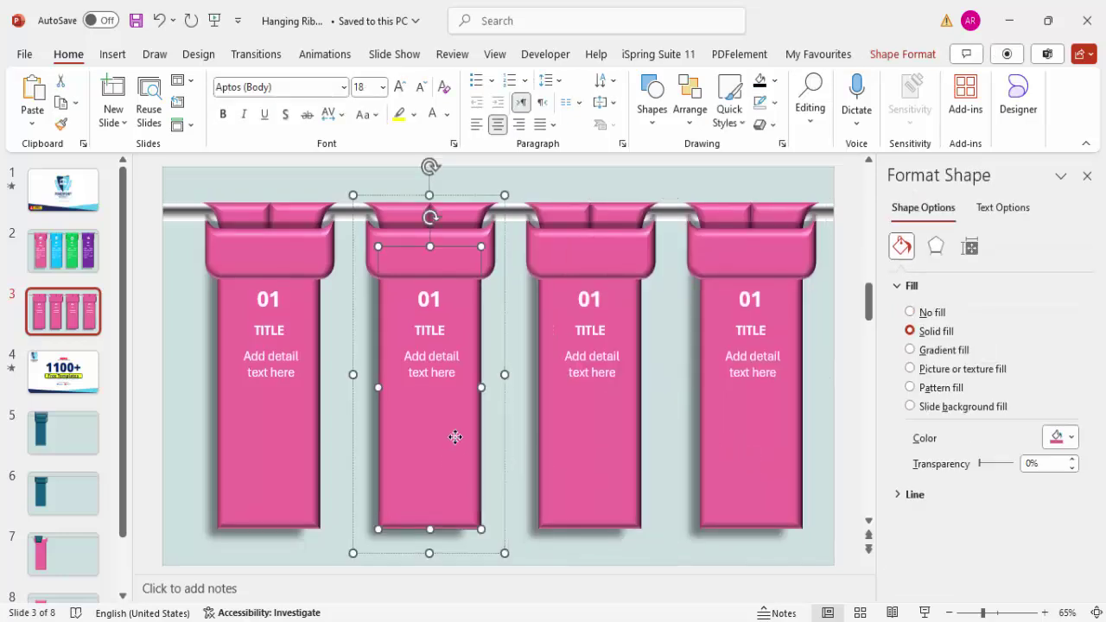
click(1072, 437)
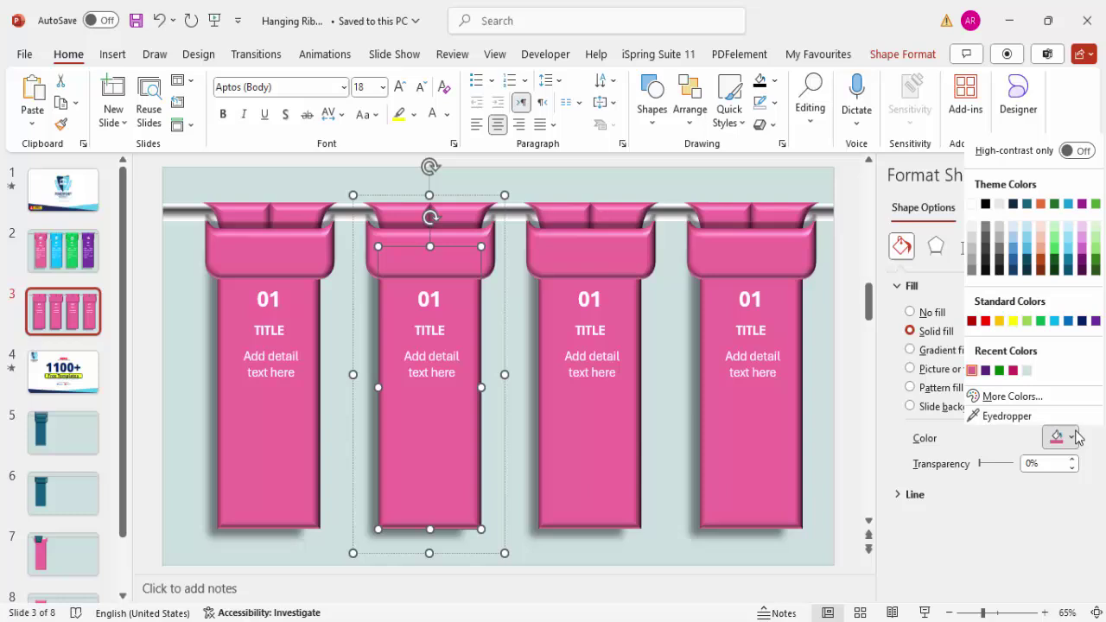
click(1058, 324)
Recolour the second ribbon's cap and upper-right and upper-left pieces light blue.
click(458, 237)
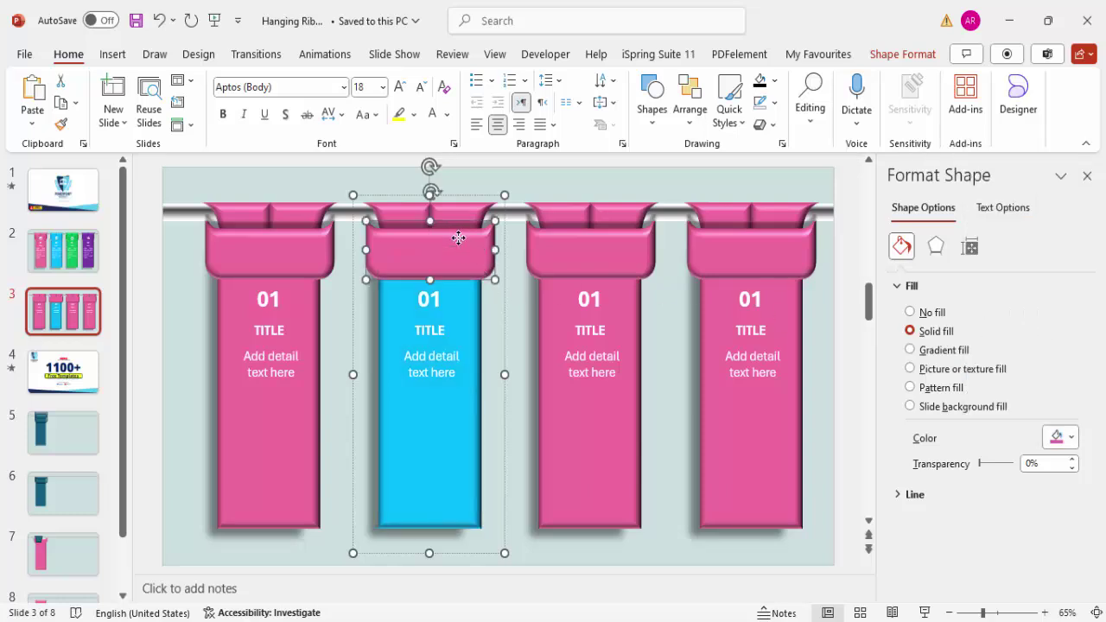
click(1065, 432)
click(1053, 324)
click(459, 209)
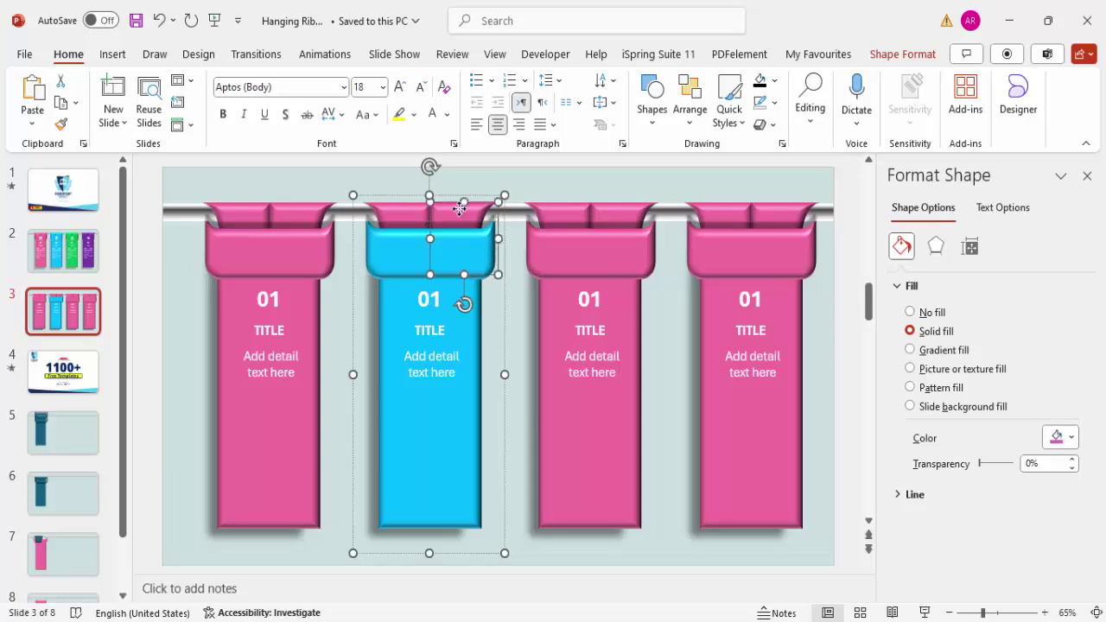
click(1062, 437)
click(1057, 325)
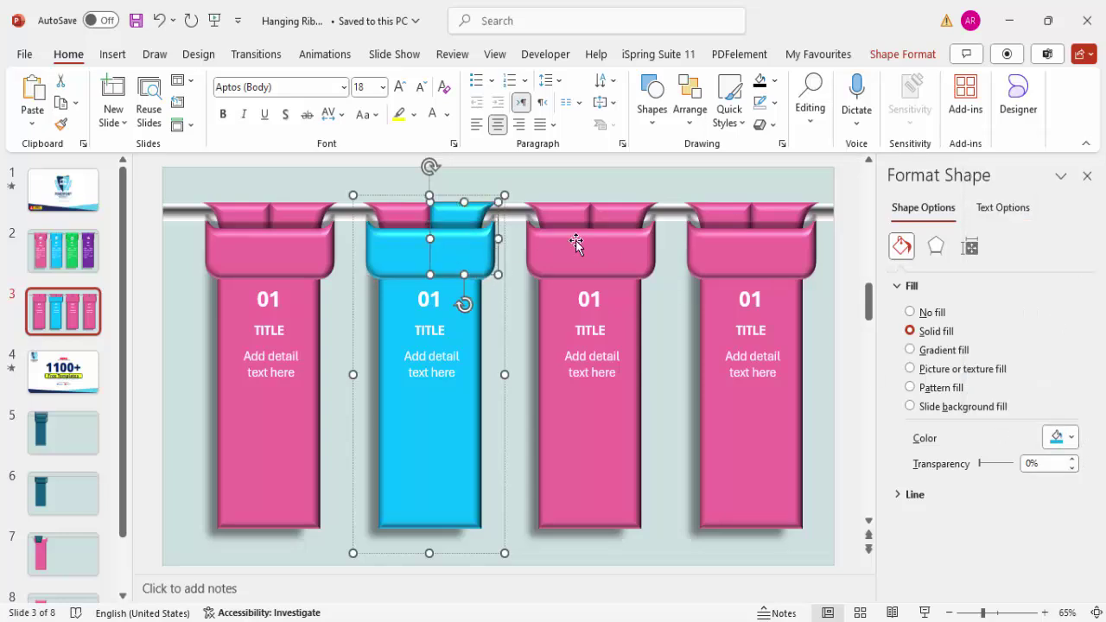
click(406, 216)
click(1049, 437)
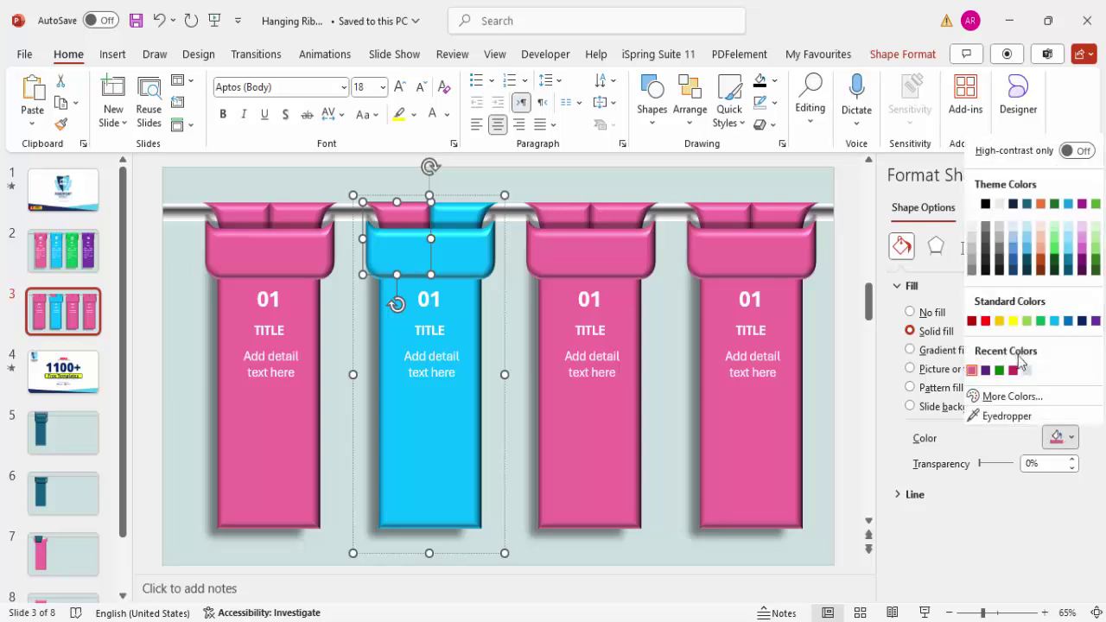
click(1058, 326)
click(481, 256)
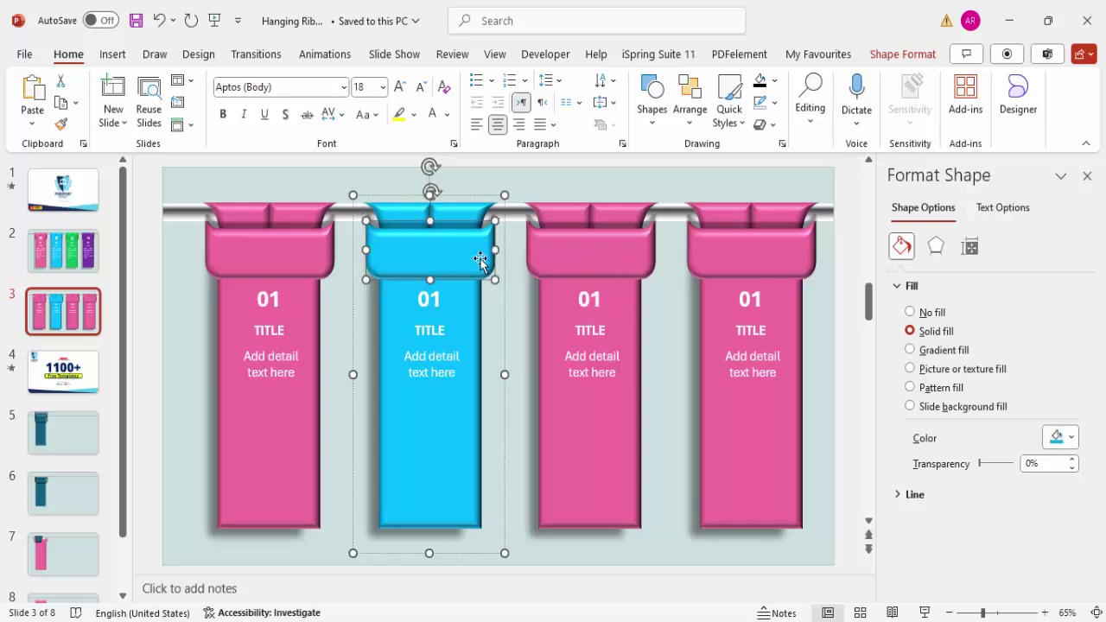
Give the lower cap a gradient fill with light blue middle stops.
click(941, 353)
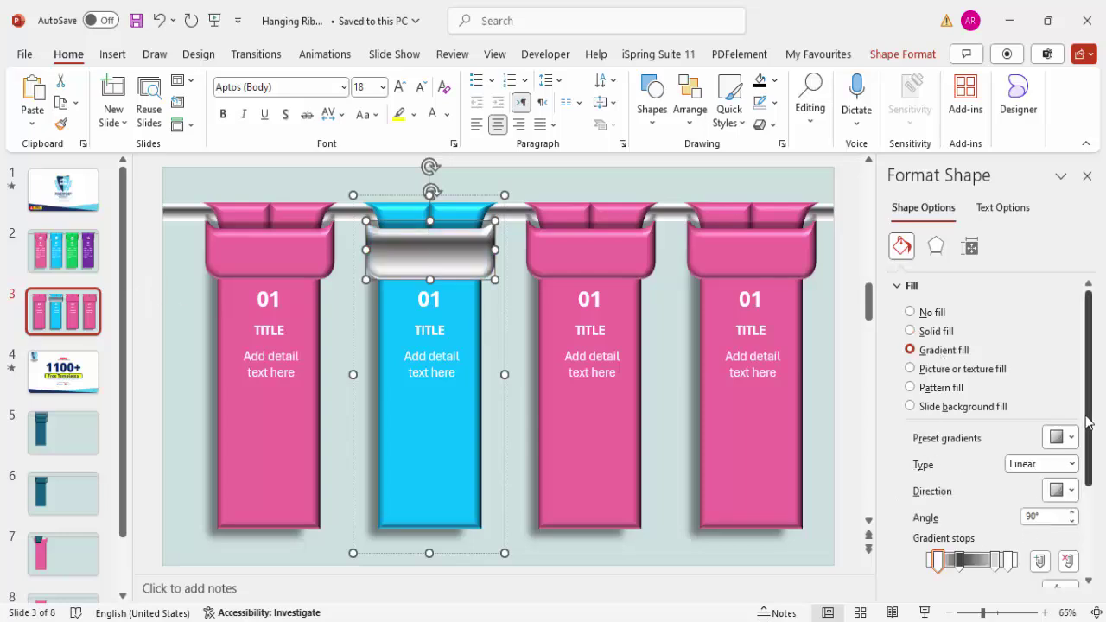
scroll(1090, 423, down, 3)
drag(942, 468, 929, 470)
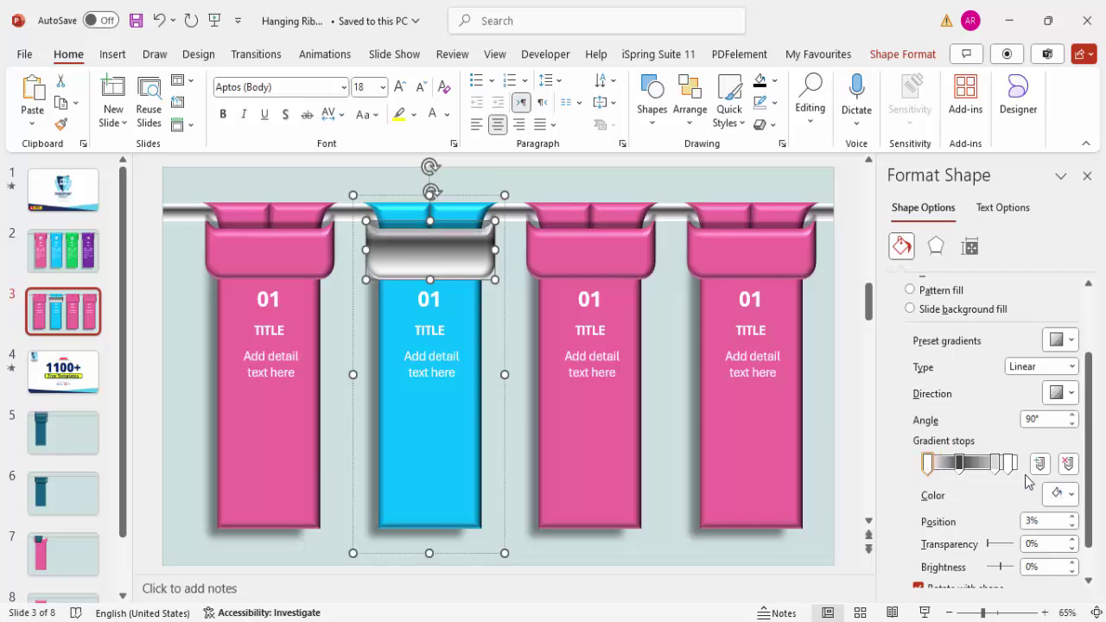
click(1064, 494)
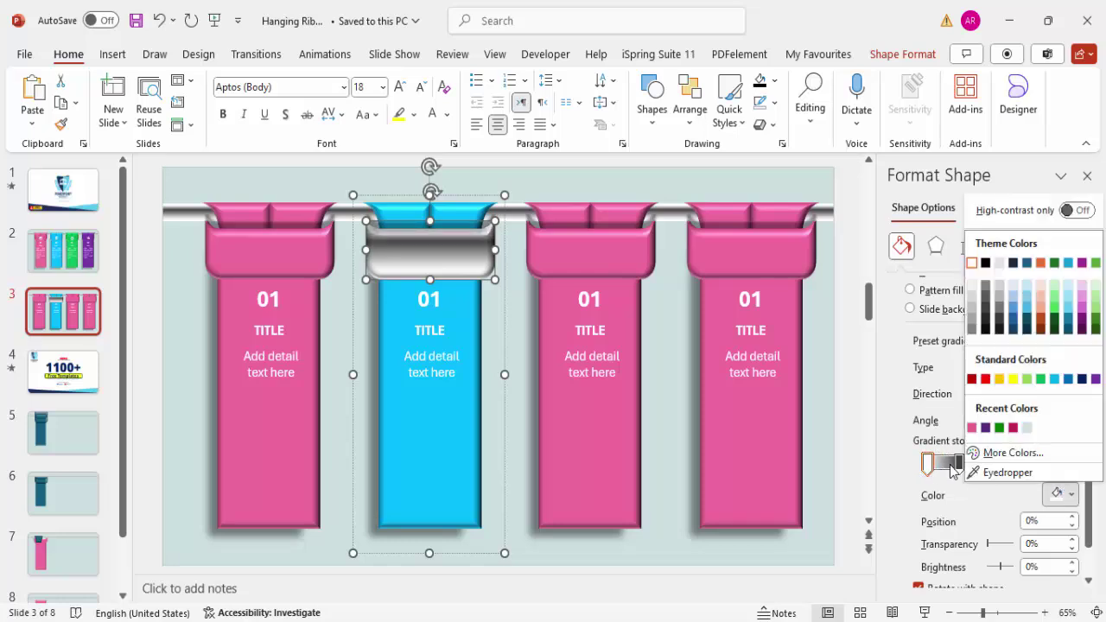
click(954, 467)
click(956, 464)
click(1057, 494)
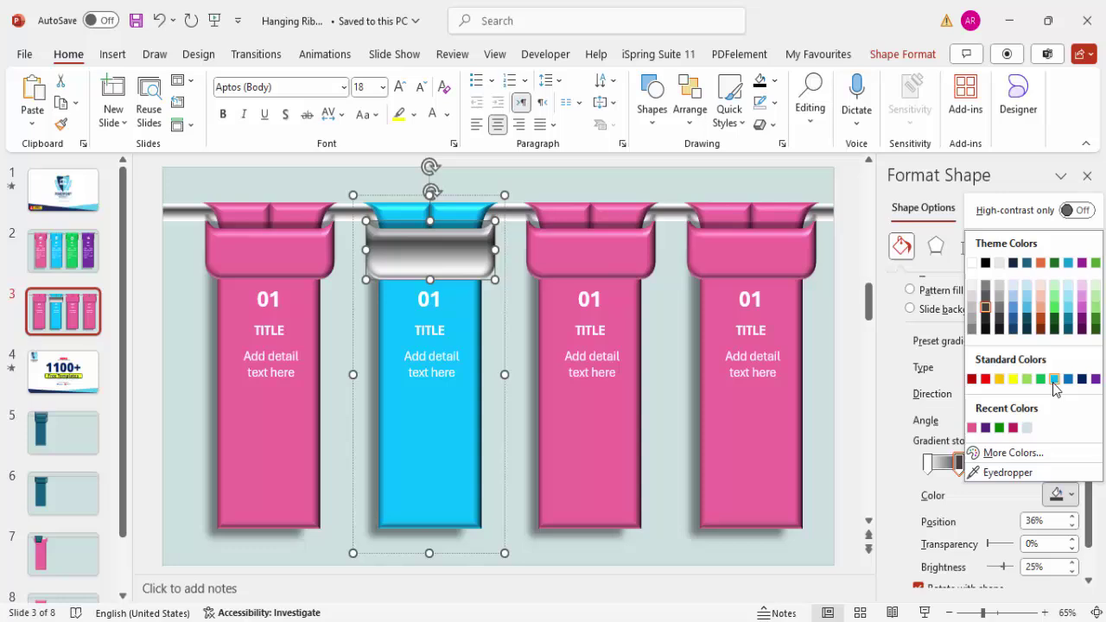
click(1054, 378)
click(997, 466)
click(1057, 493)
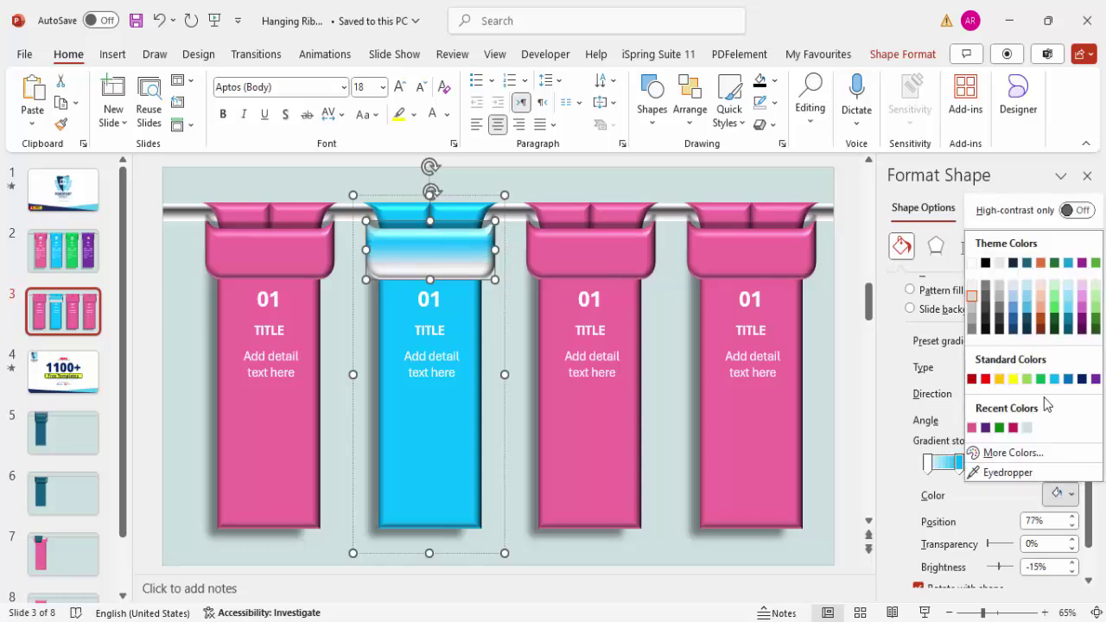
click(1054, 378)
Make the end stops darker blue, use a 0° linear direction, stops near 11% and 83%.
click(927, 465)
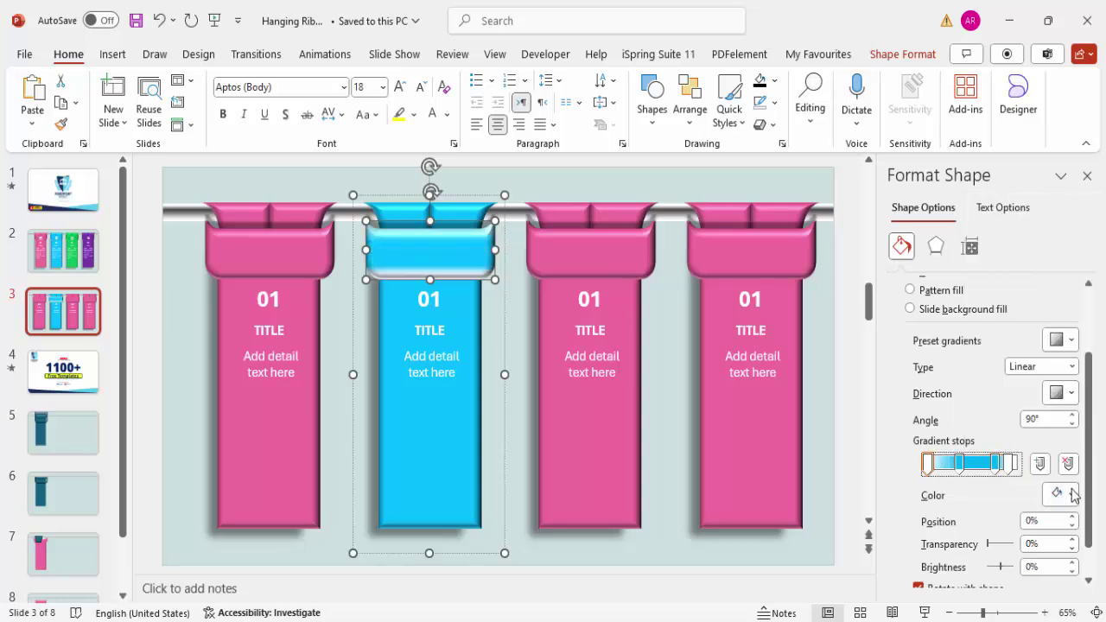
click(1072, 493)
click(1068, 378)
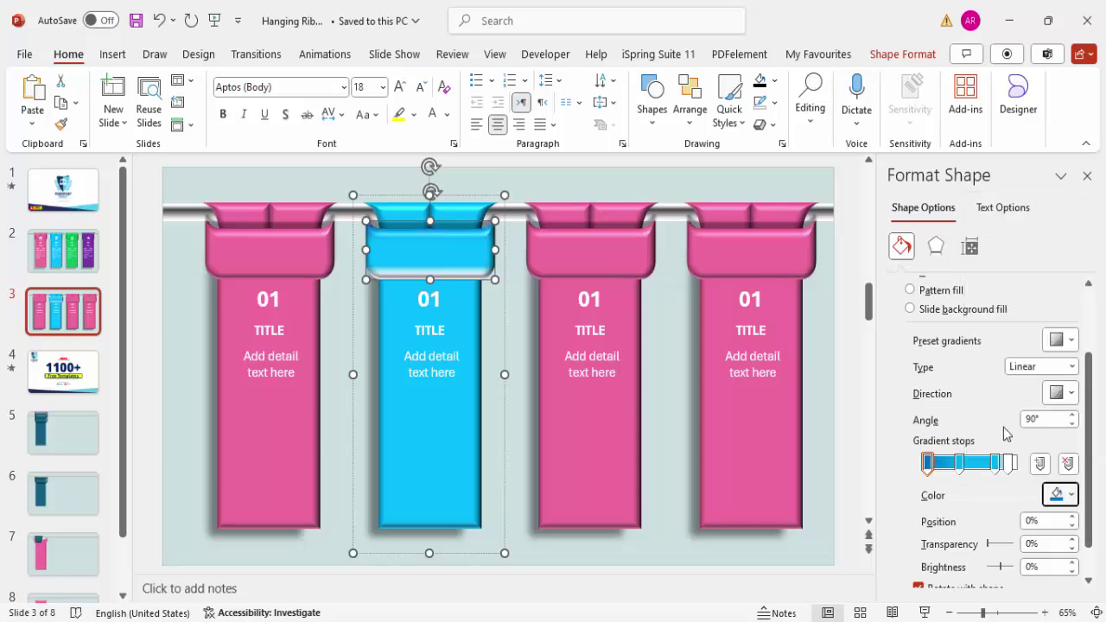
click(1008, 465)
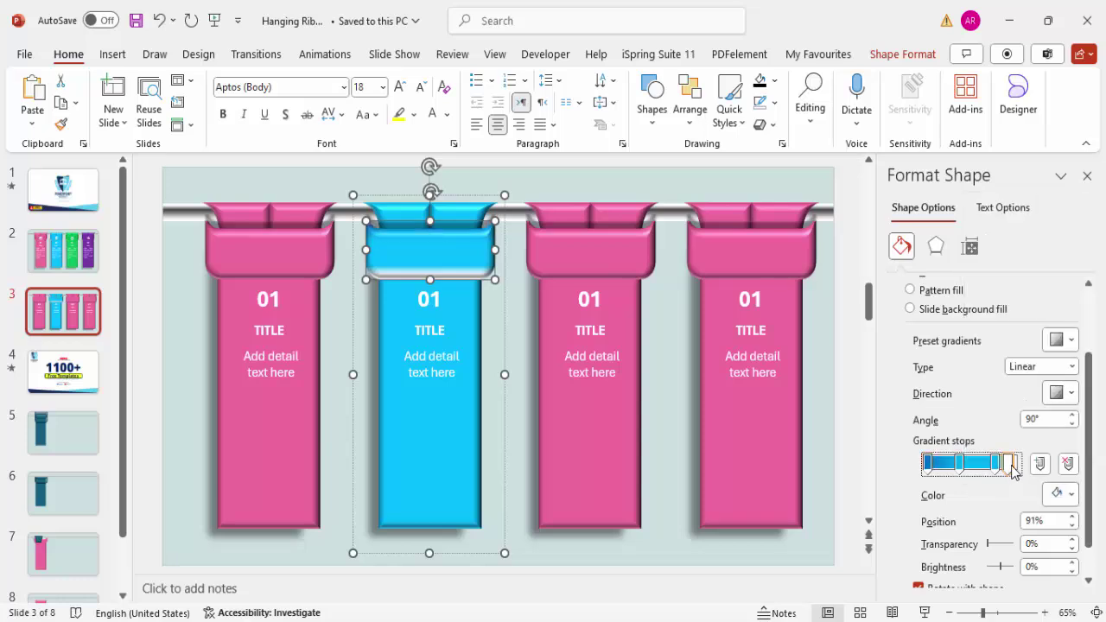
click(1069, 495)
click(1068, 380)
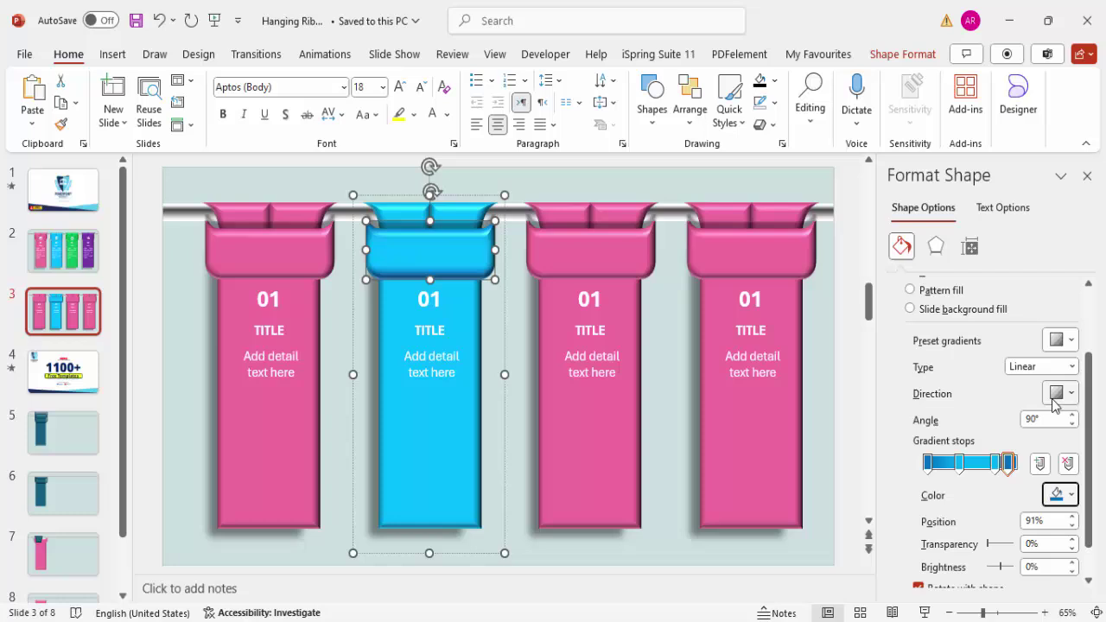
click(1068, 395)
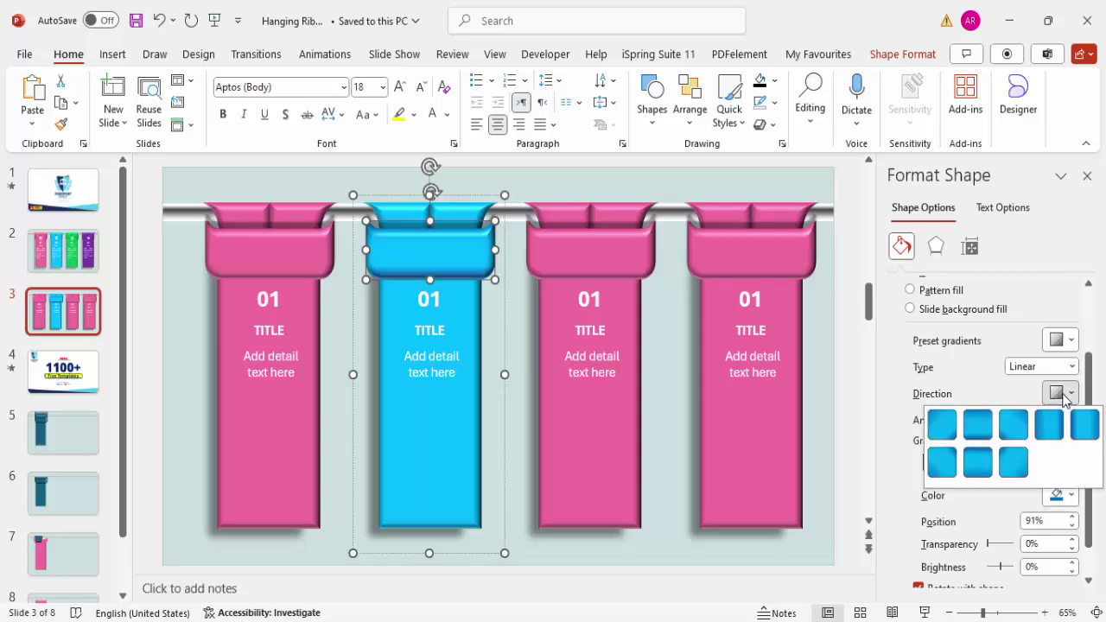
click(1048, 437)
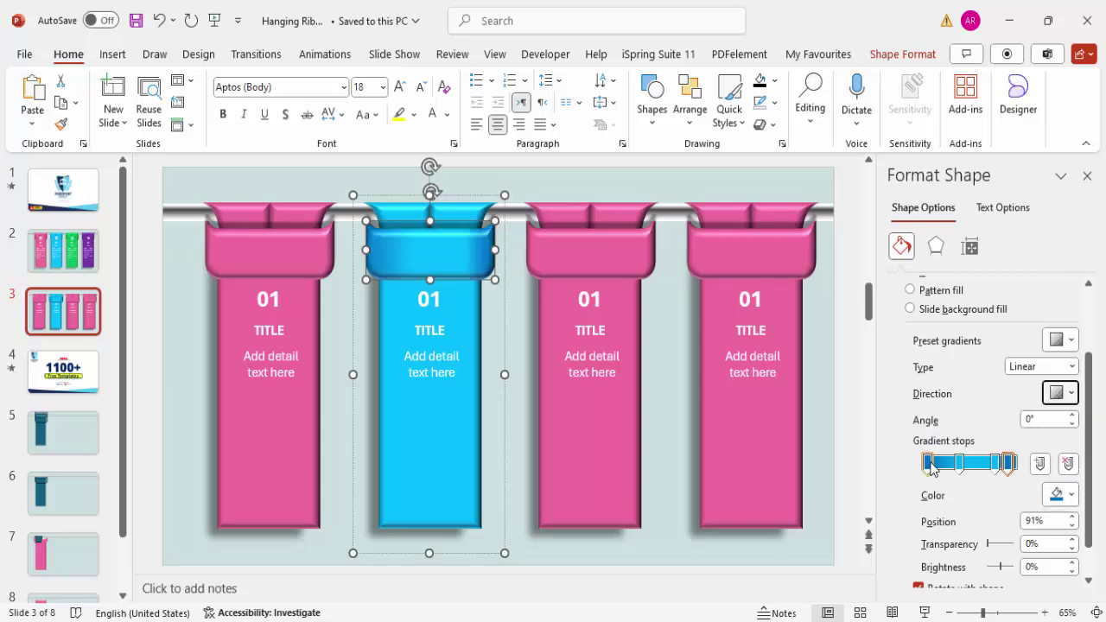
drag(960, 462, 940, 462)
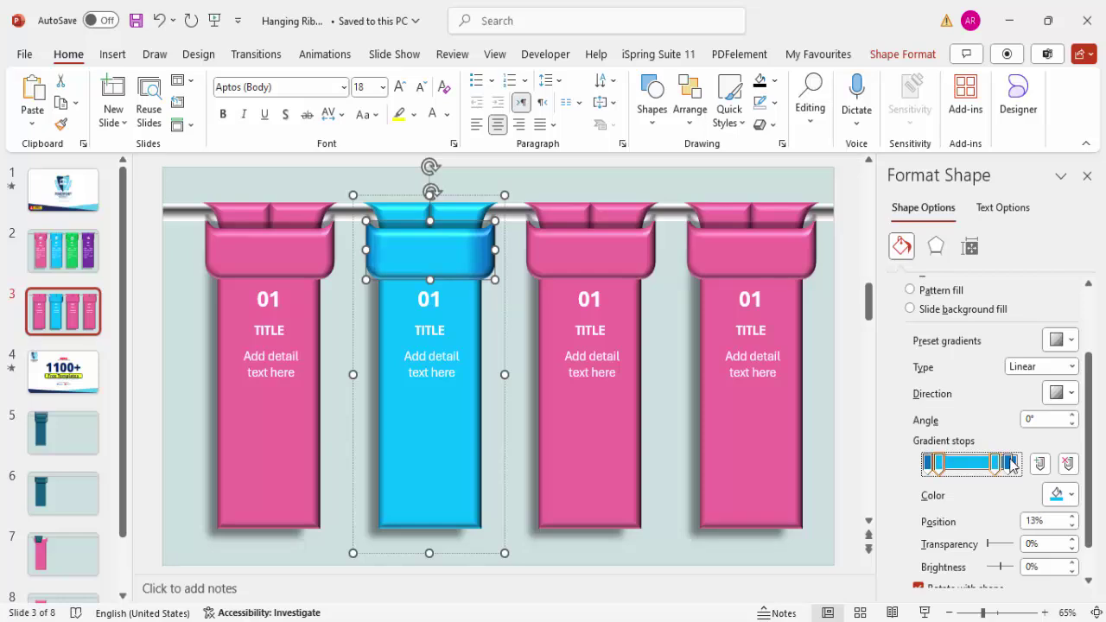
mouse_move(1008, 467)
mouse_down()
mouse_move(1016, 466)
mouse_move(1007, 466)
mouse_up()
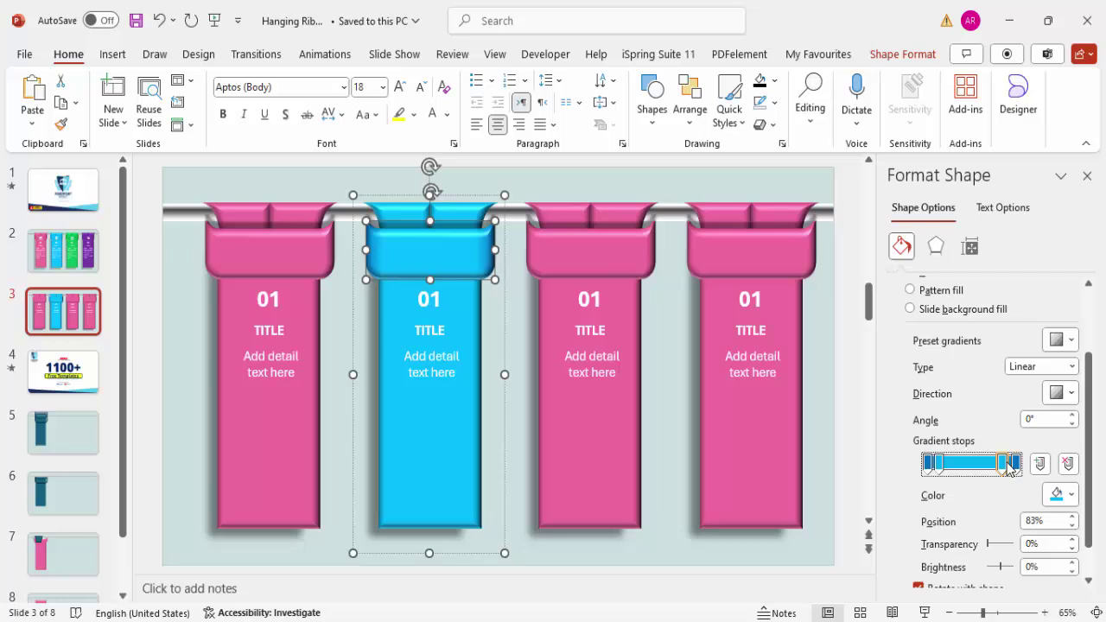
Change the blue ribbon's number from 01 to 02.
click(536, 322)
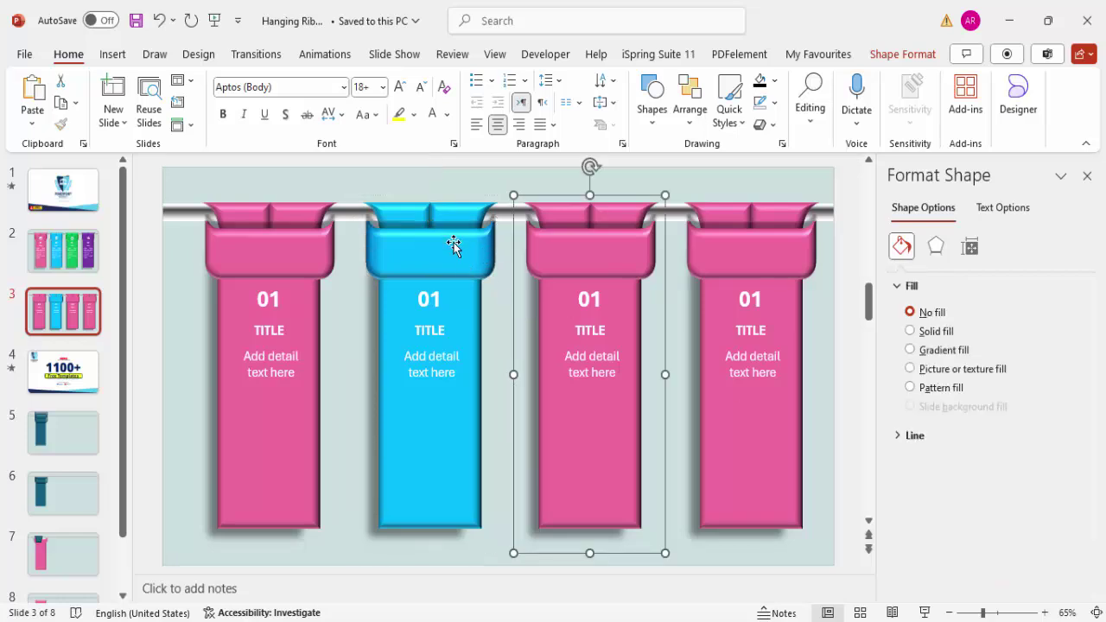
click(451, 262)
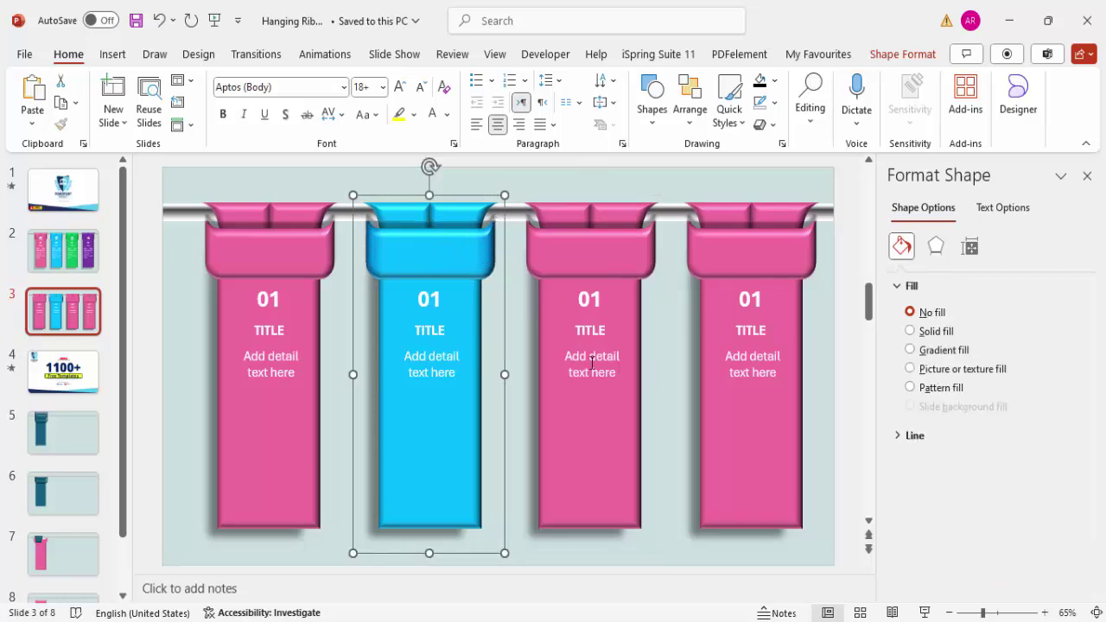
click(464, 296)
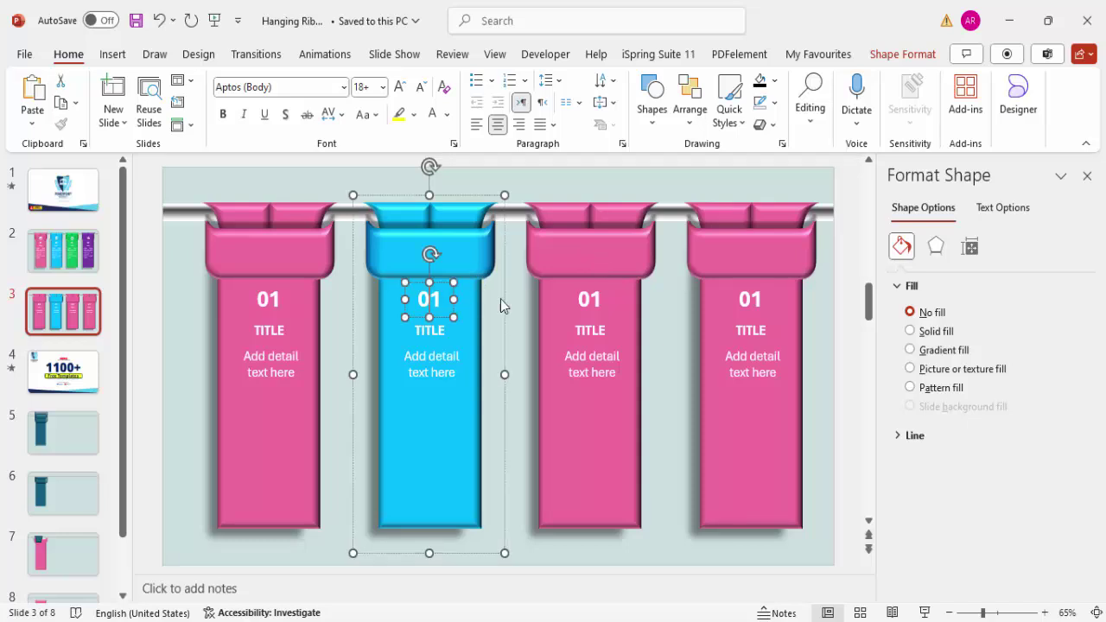
key(BackSpace)
text(2)
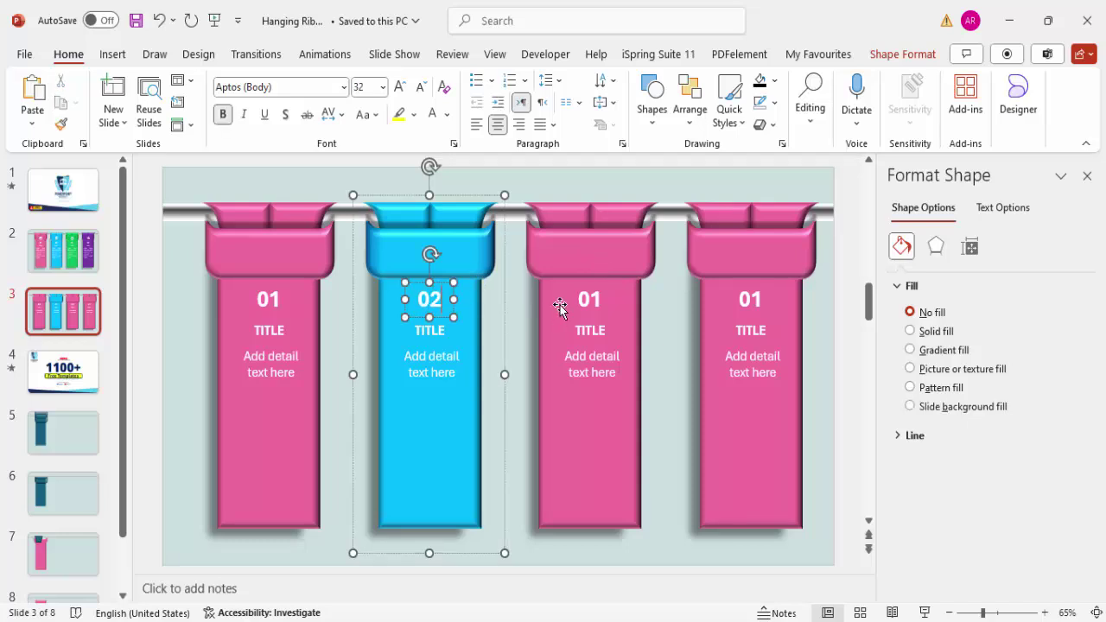
click(593, 296)
Renumber the third ribbon to 03 and fill its body green.
text(3)
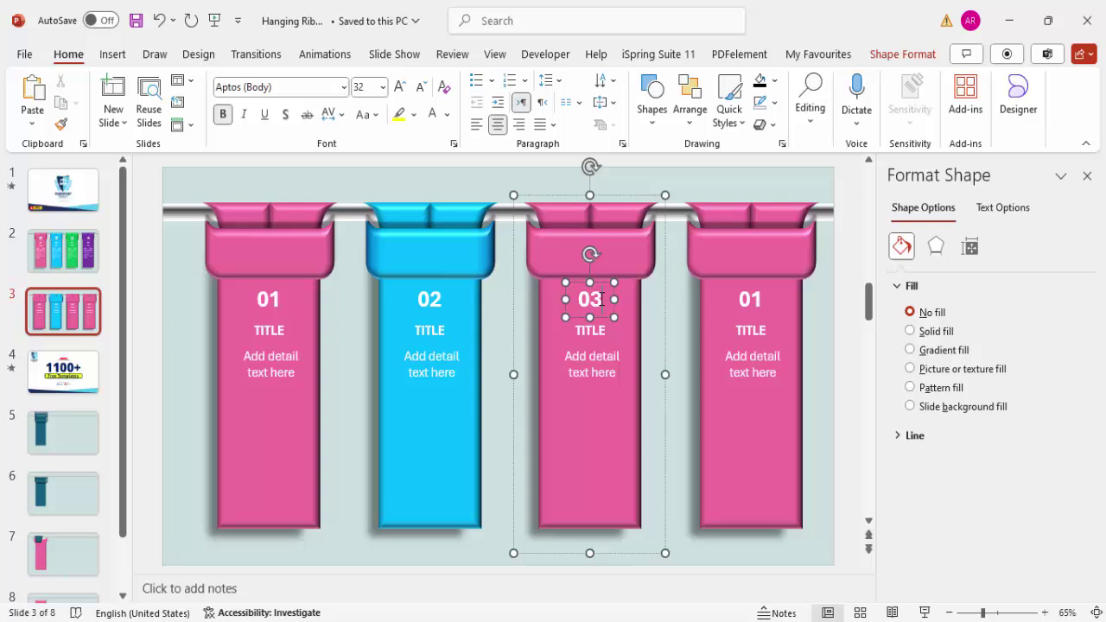
click(575, 439)
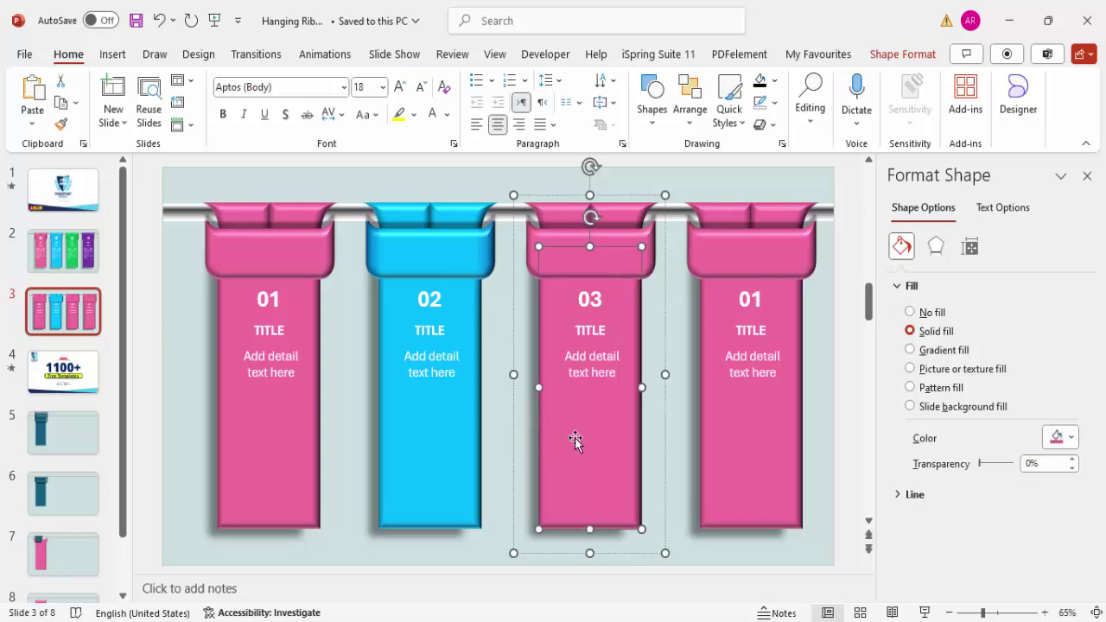
click(1071, 437)
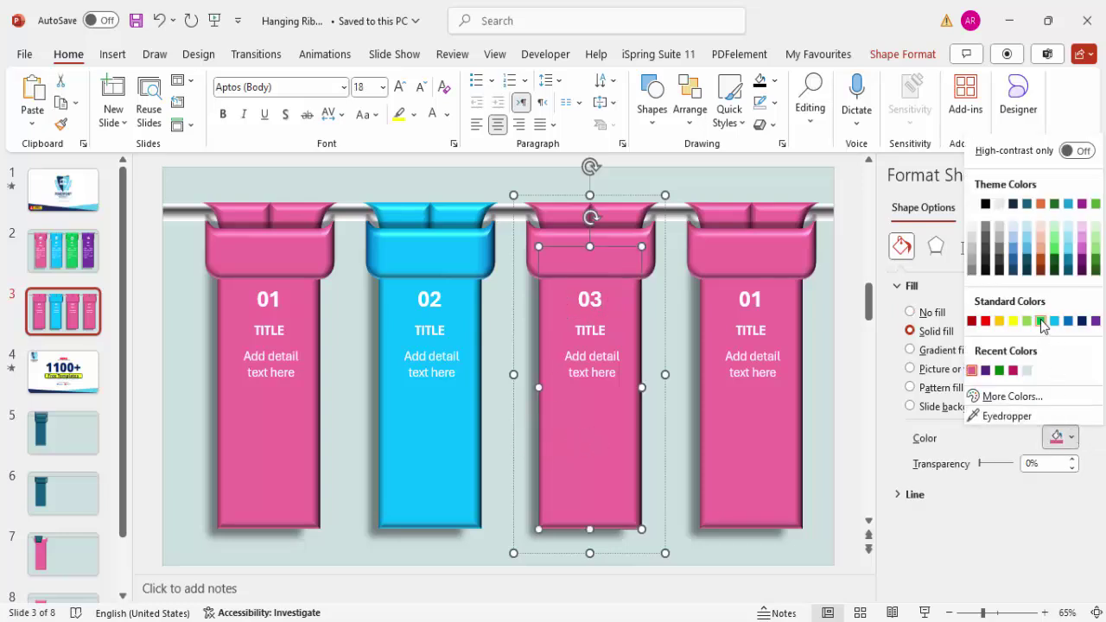
click(1040, 321)
Repeat the green fill on the third ribbon's right and left fold pieces with F4.
click(646, 242)
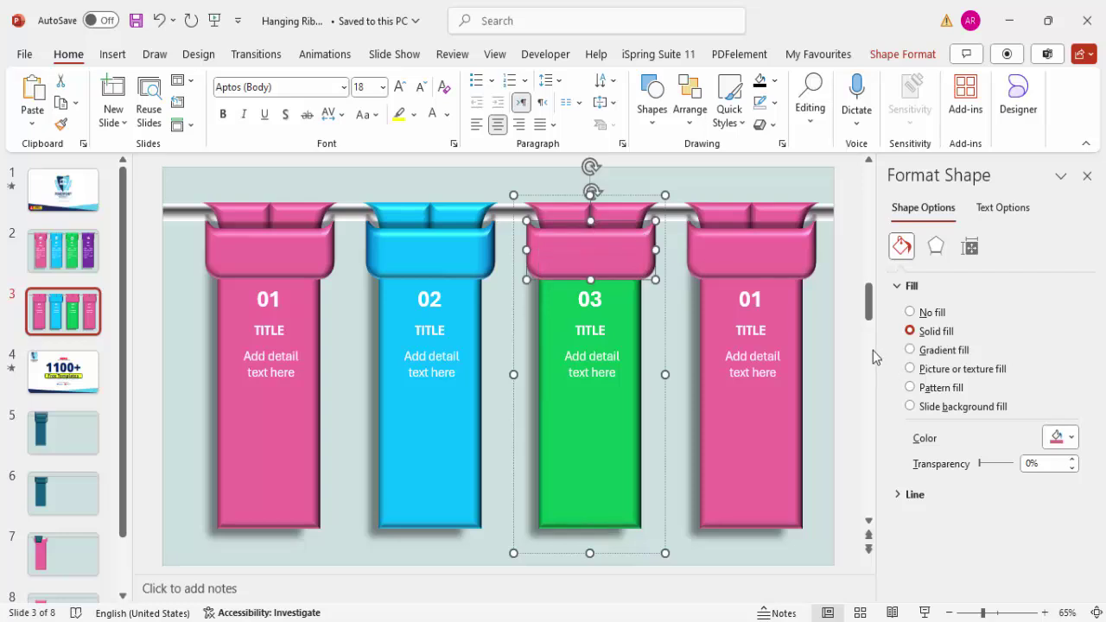
click(638, 211)
key(F4)
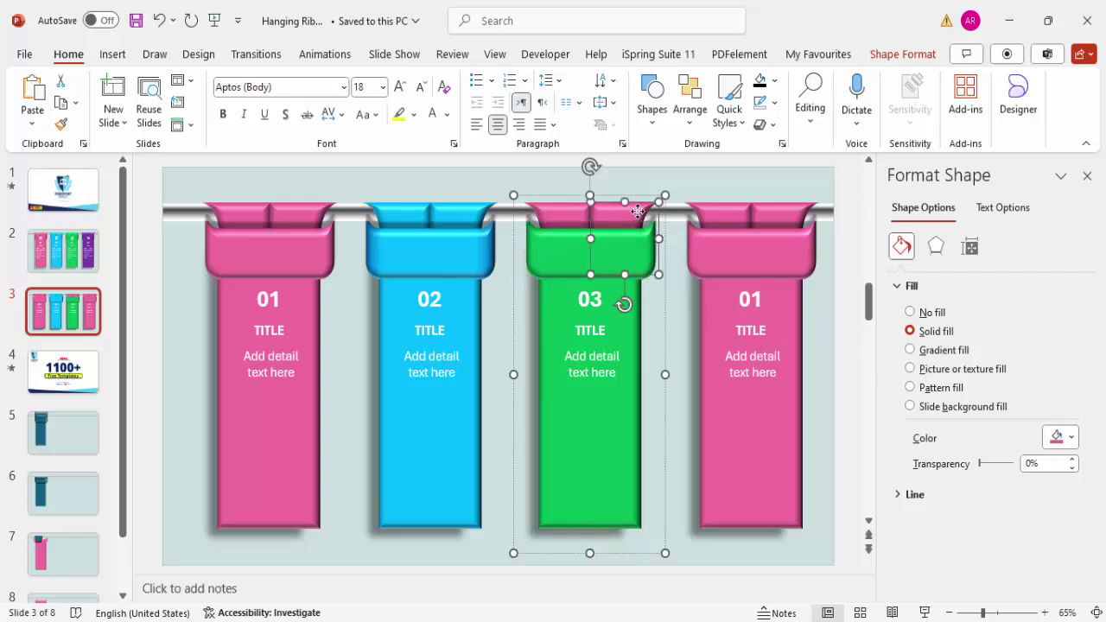
click(568, 212)
key(F4)
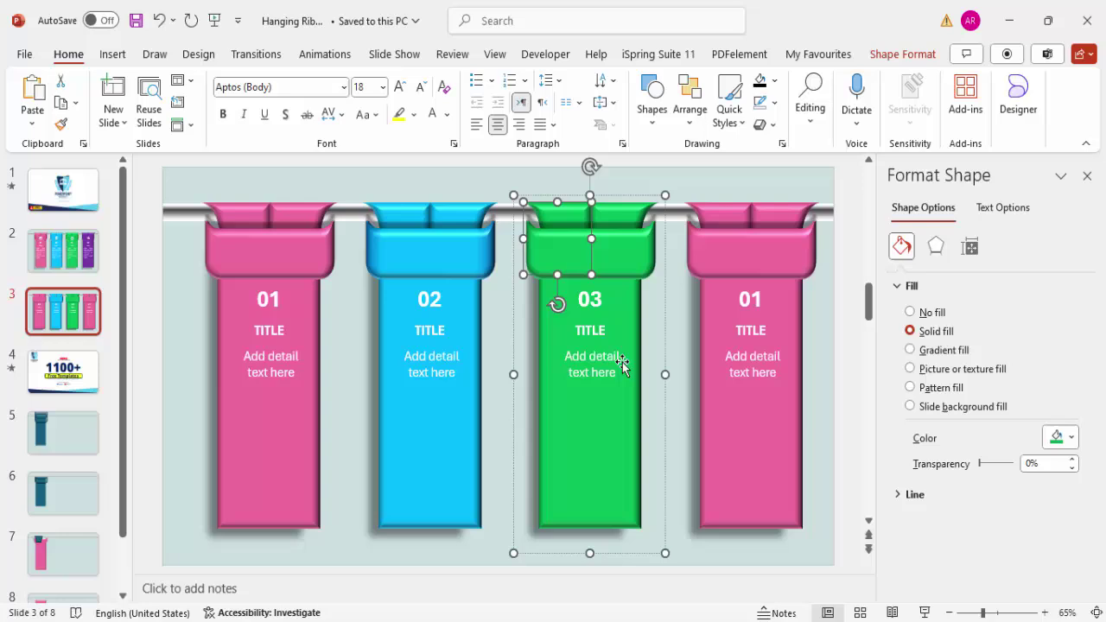
click(615, 251)
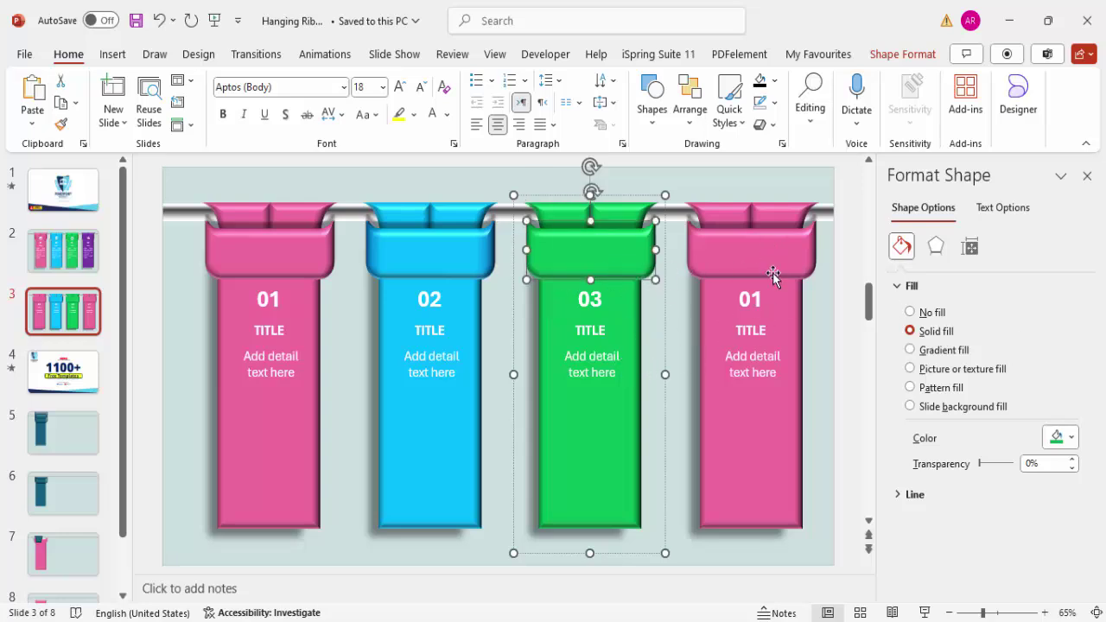
Fill the fourth ribbon's body, cap and both fold pieces purple.
click(784, 416)
click(785, 417)
click(1070, 438)
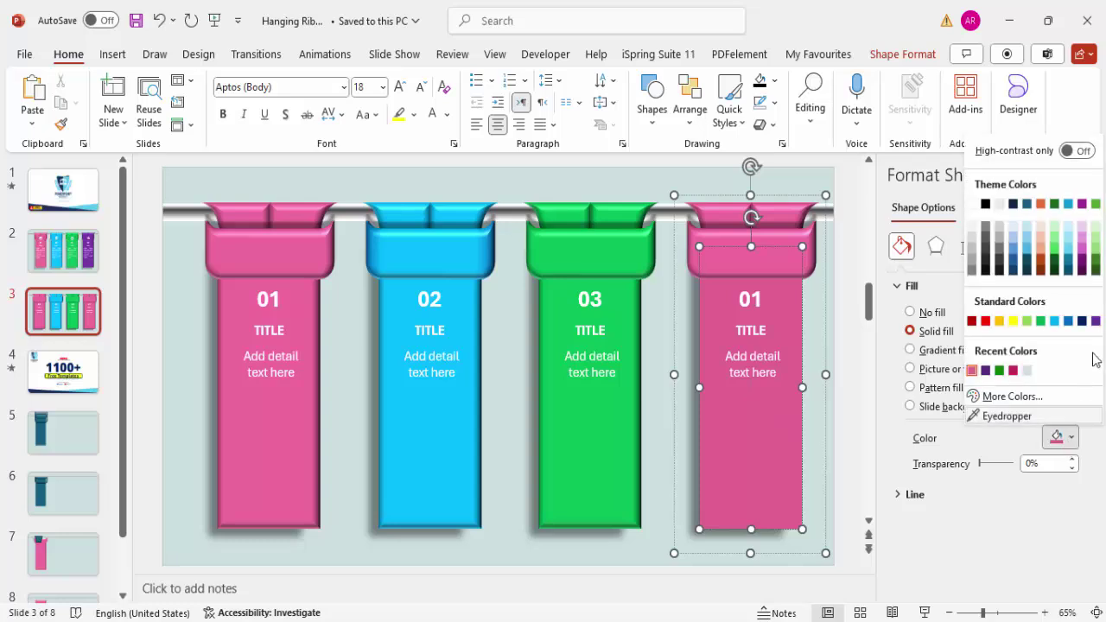
click(1094, 322)
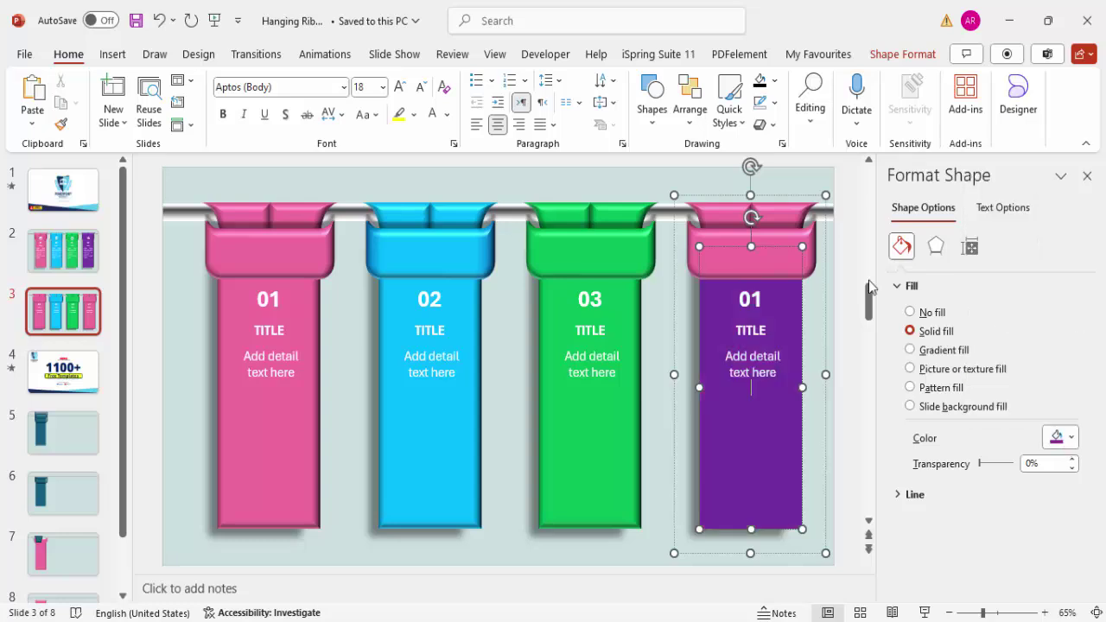
click(798, 238)
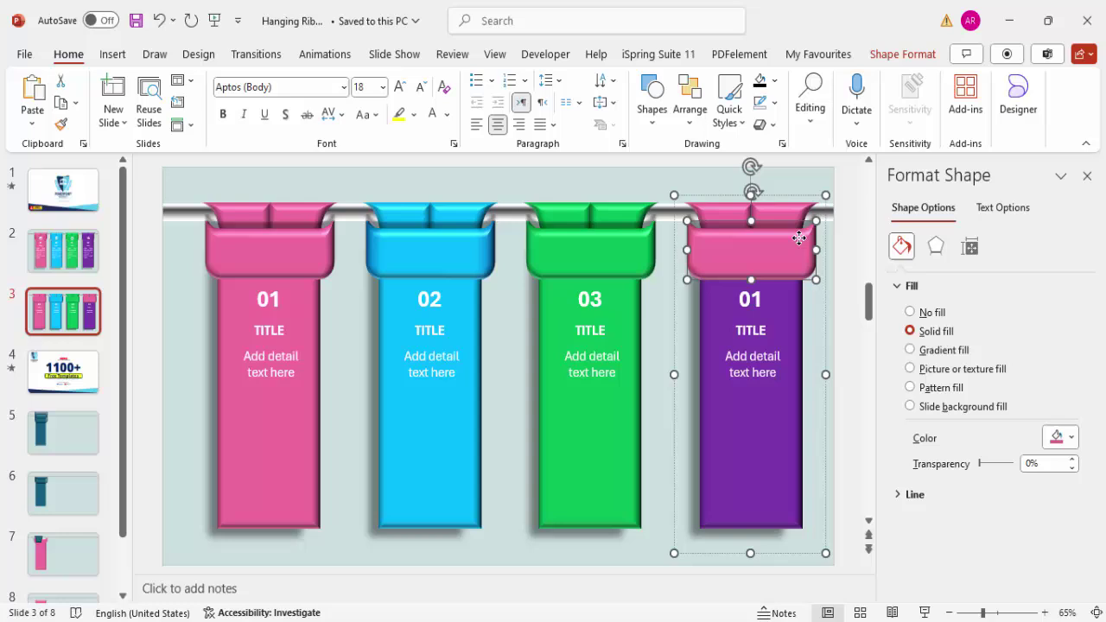
key(F4)
click(794, 216)
key(F4)
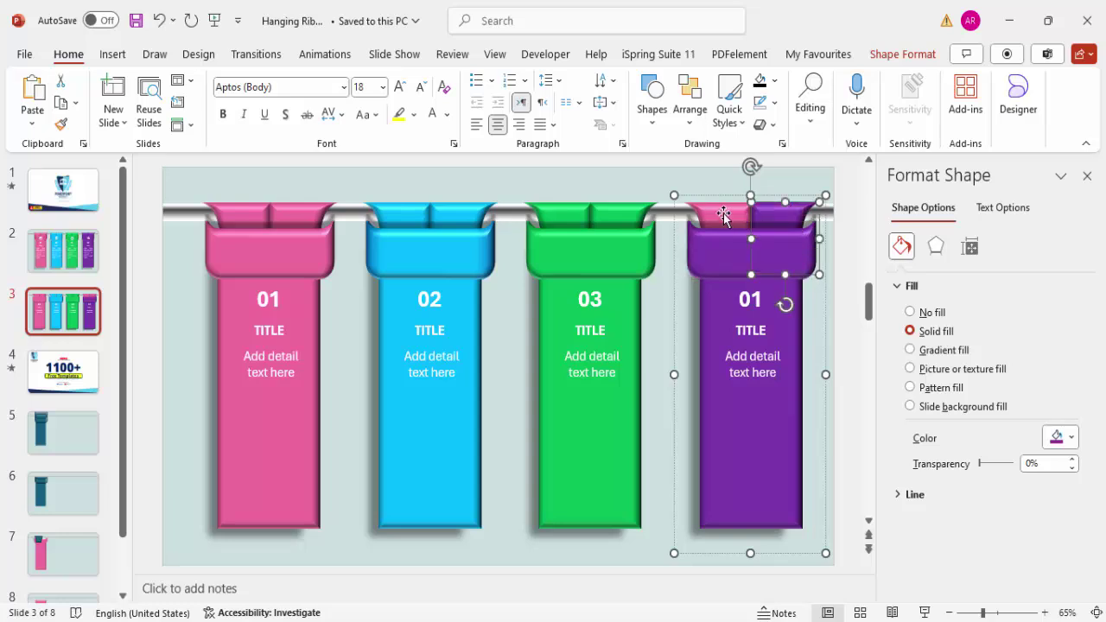
click(723, 213)
key(F4)
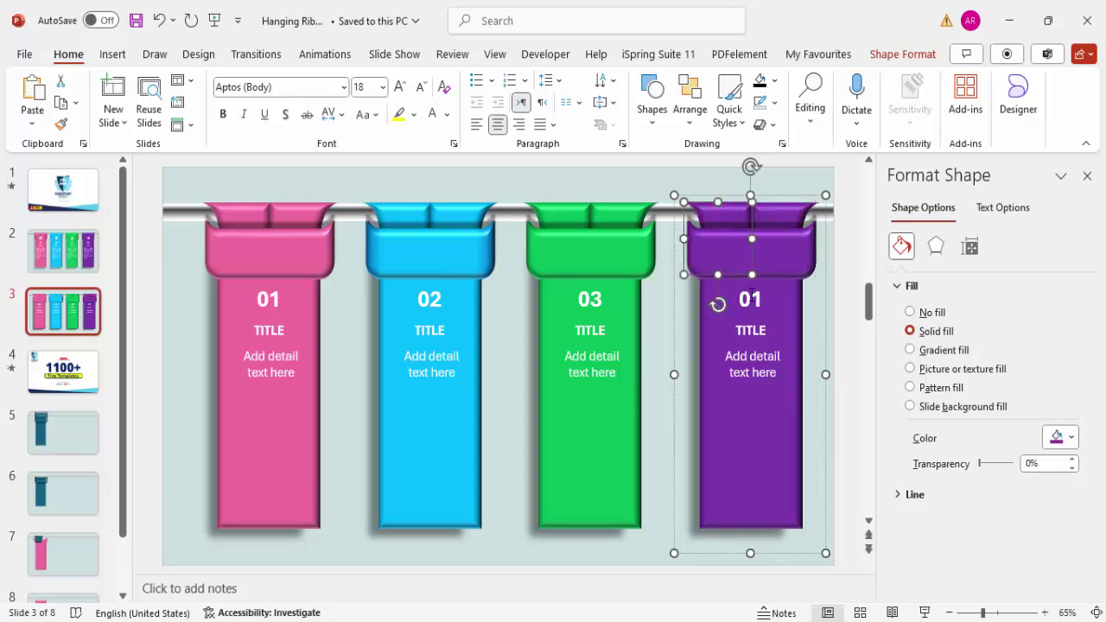
Change the purple ribbon's number from 01 to 04.
click(759, 299)
key(BackSpace)
key(BackSpace)
text(04)
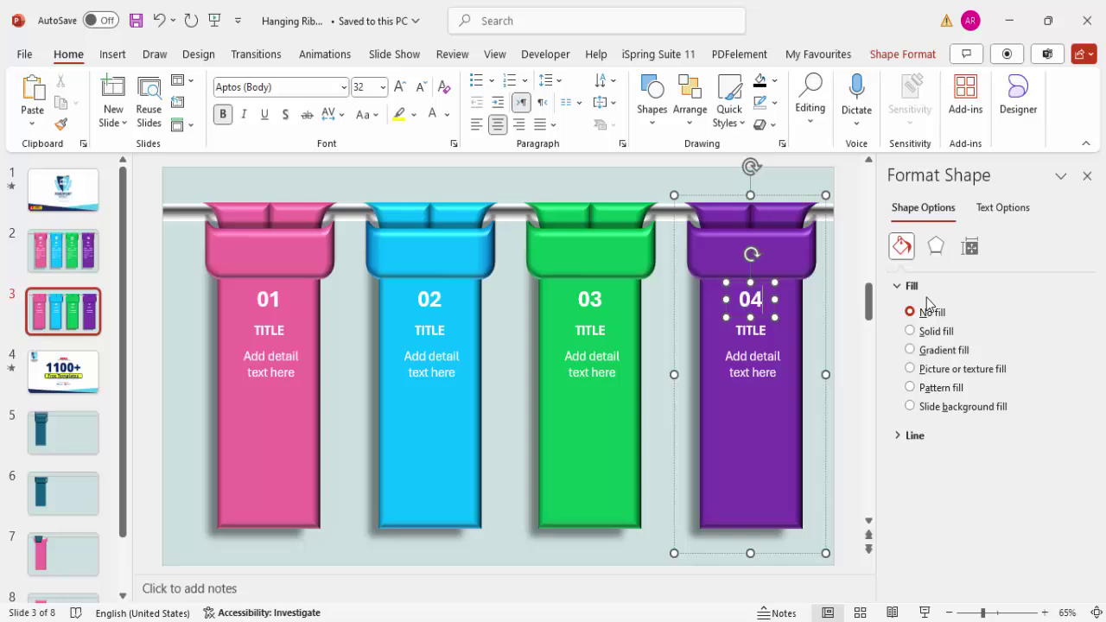
click(657, 349)
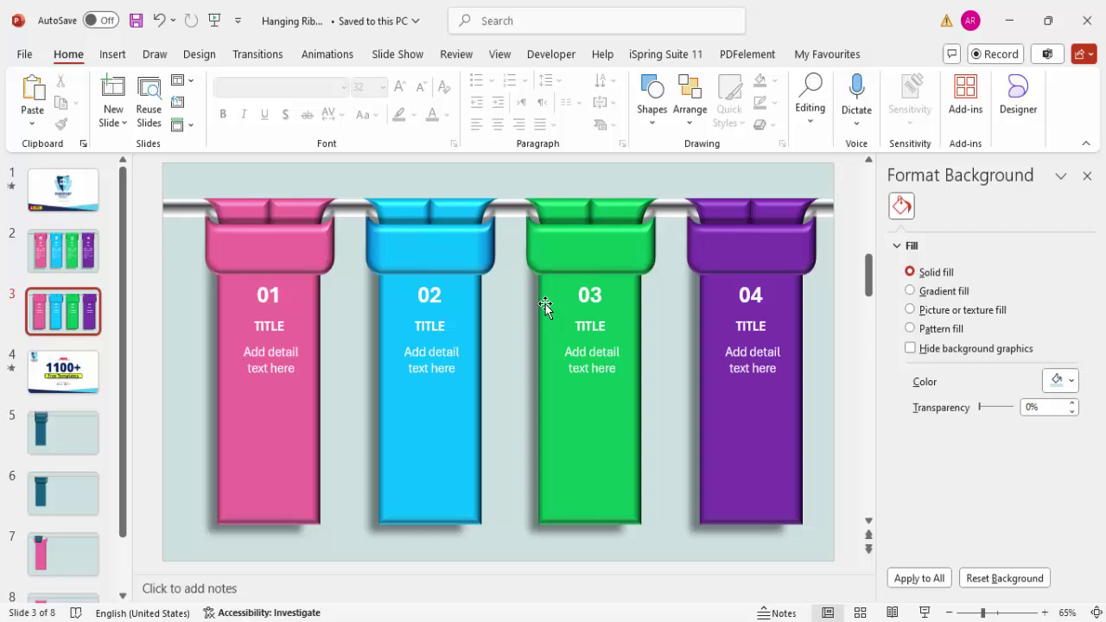
drag(180, 191, 384, 566)
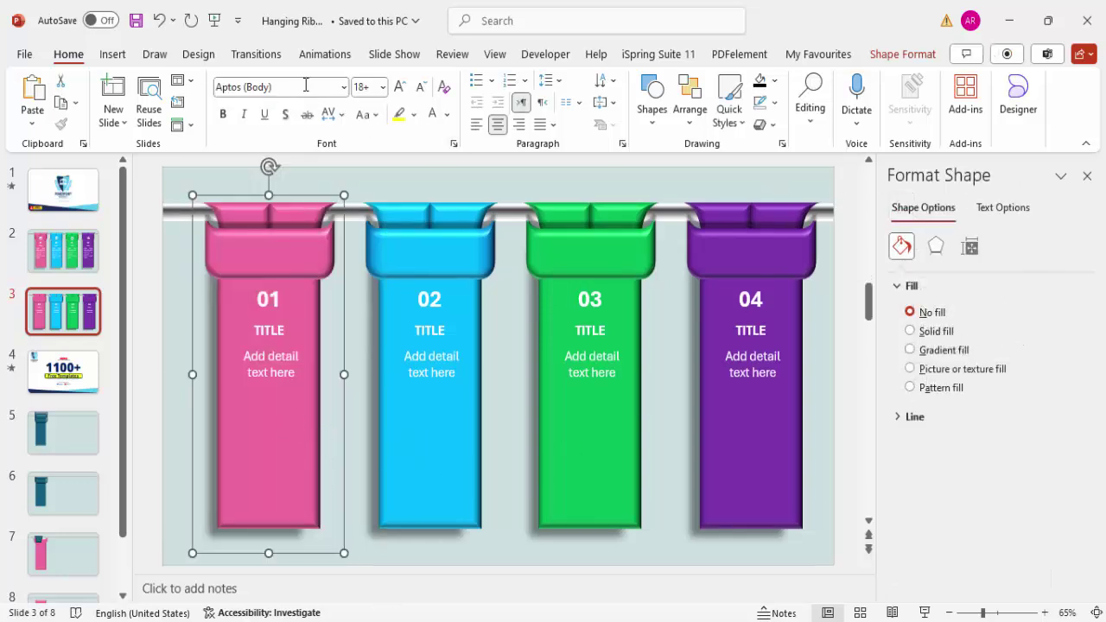
Give all four ribbon groups a Fly In From Left animation, each starting On Click.
click(325, 54)
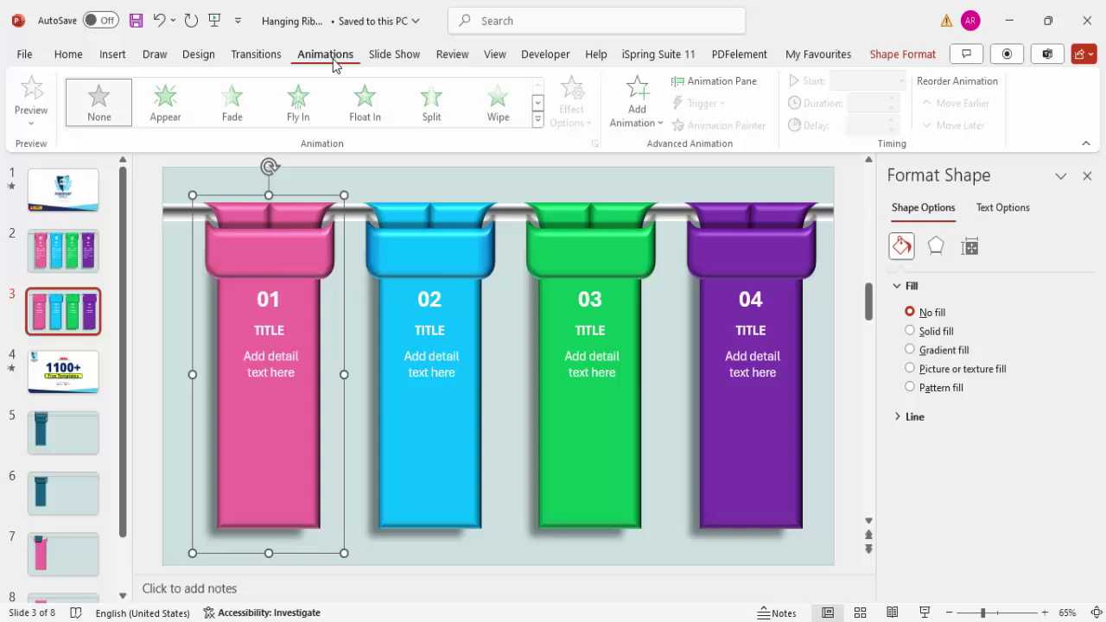
click(724, 82)
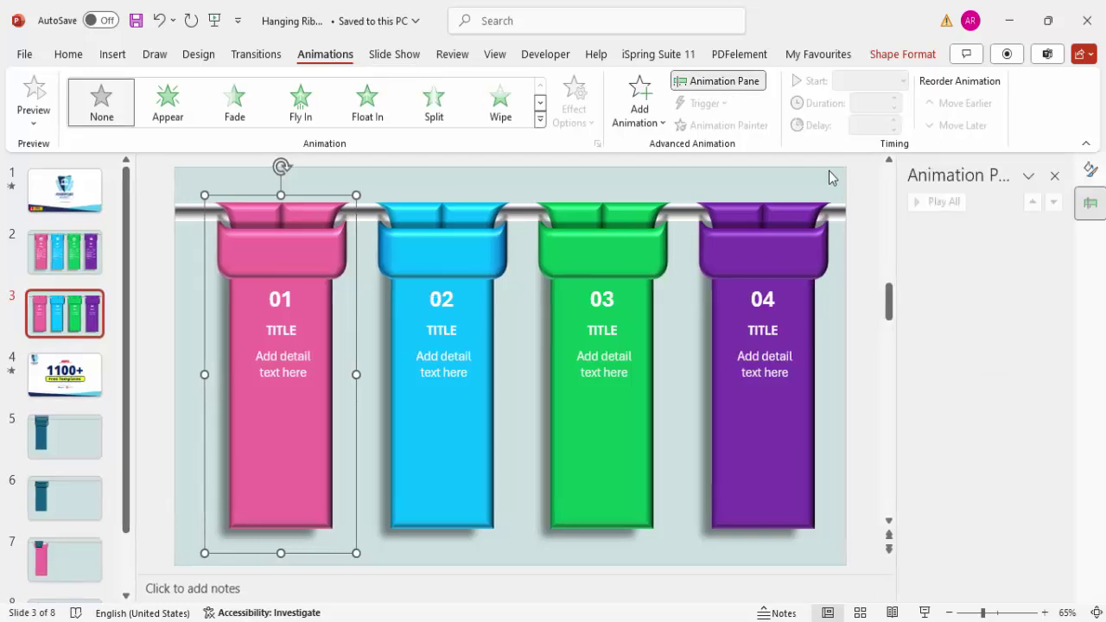
shift+click(445, 434)
shift+click(602, 444)
shift+click(734, 444)
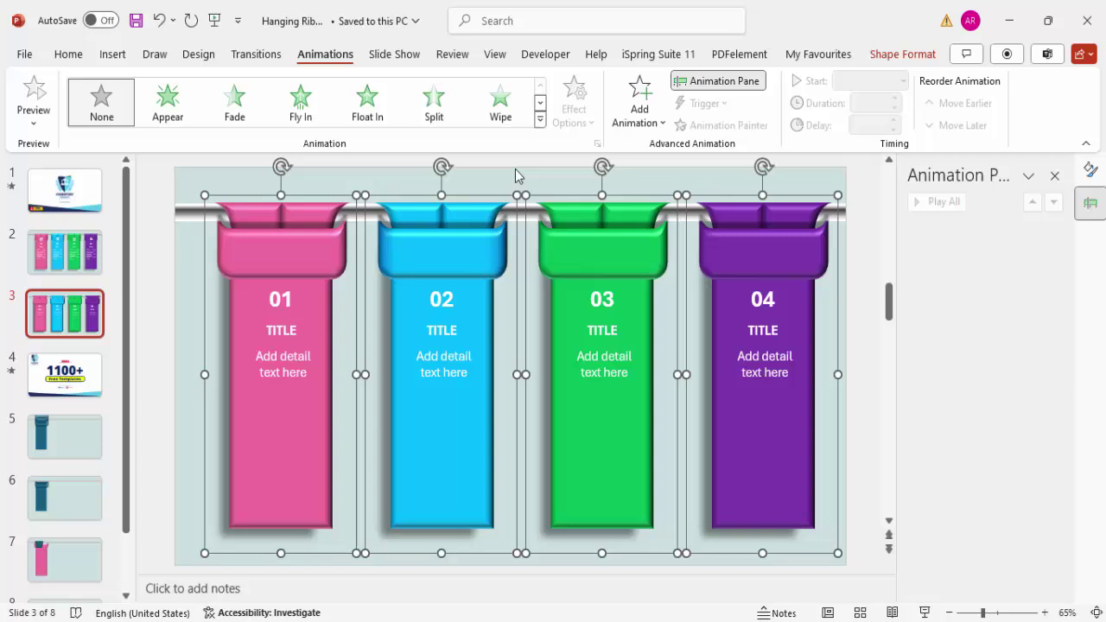
click(300, 103)
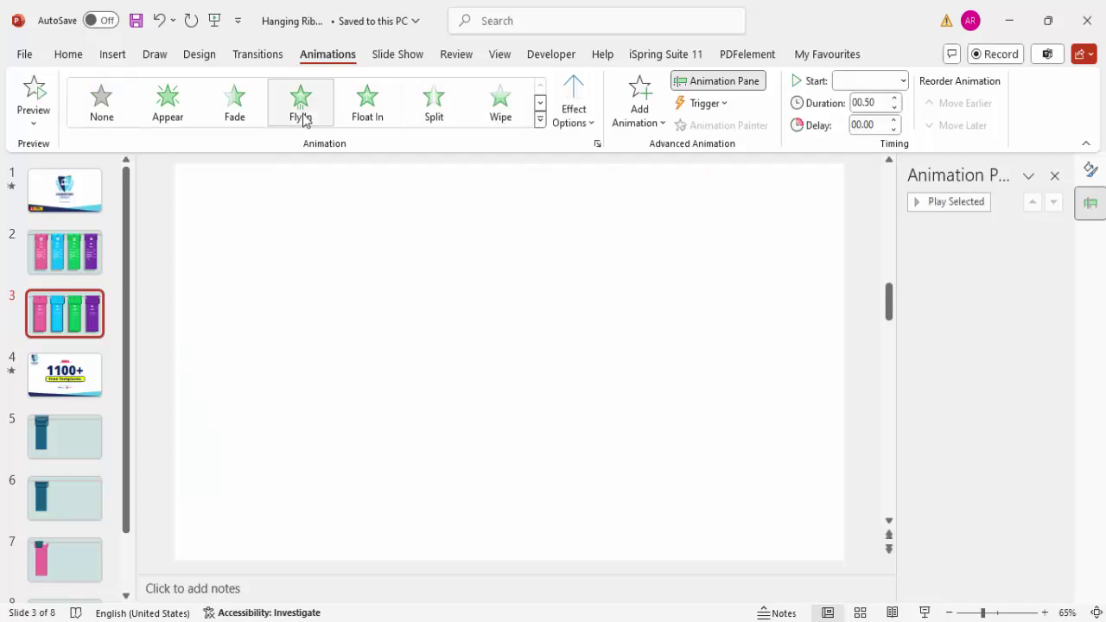
click(572, 111)
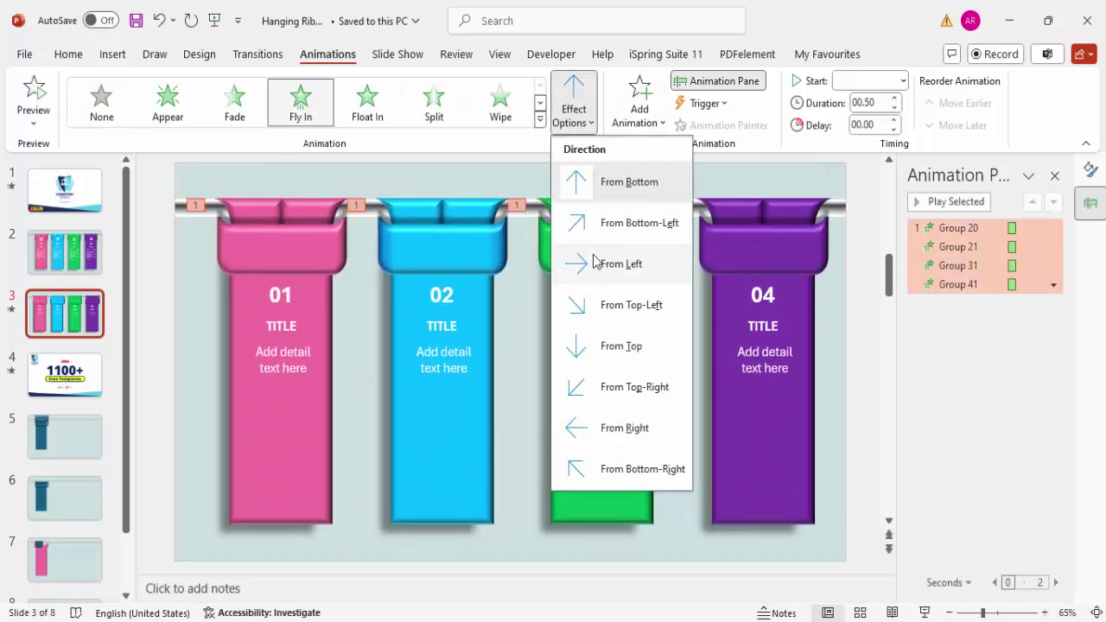
click(615, 265)
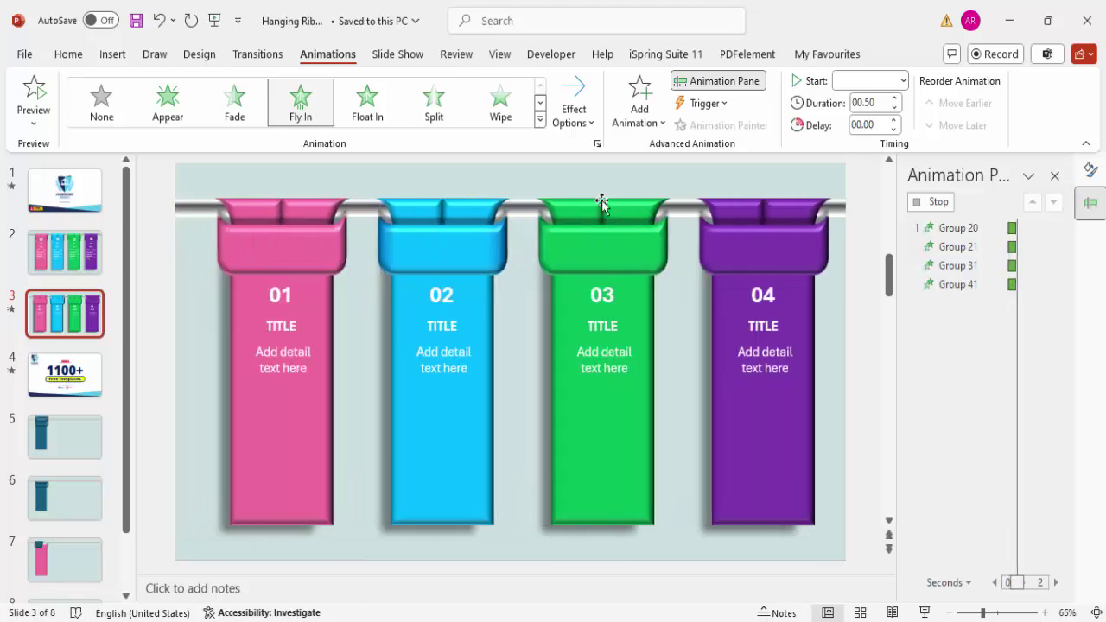
click(899, 81)
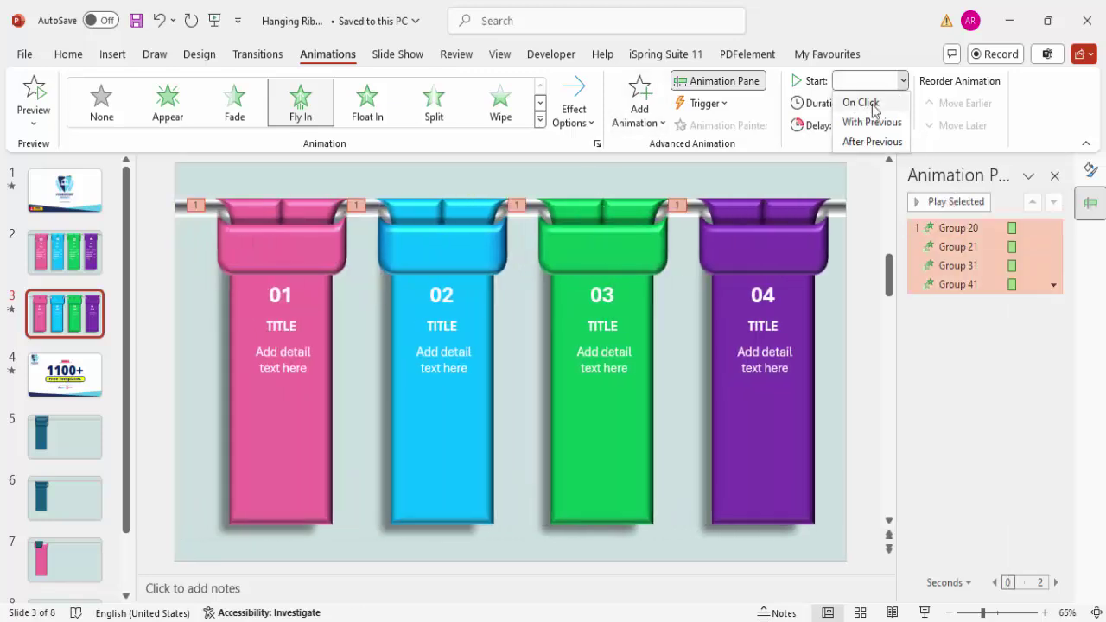
click(868, 103)
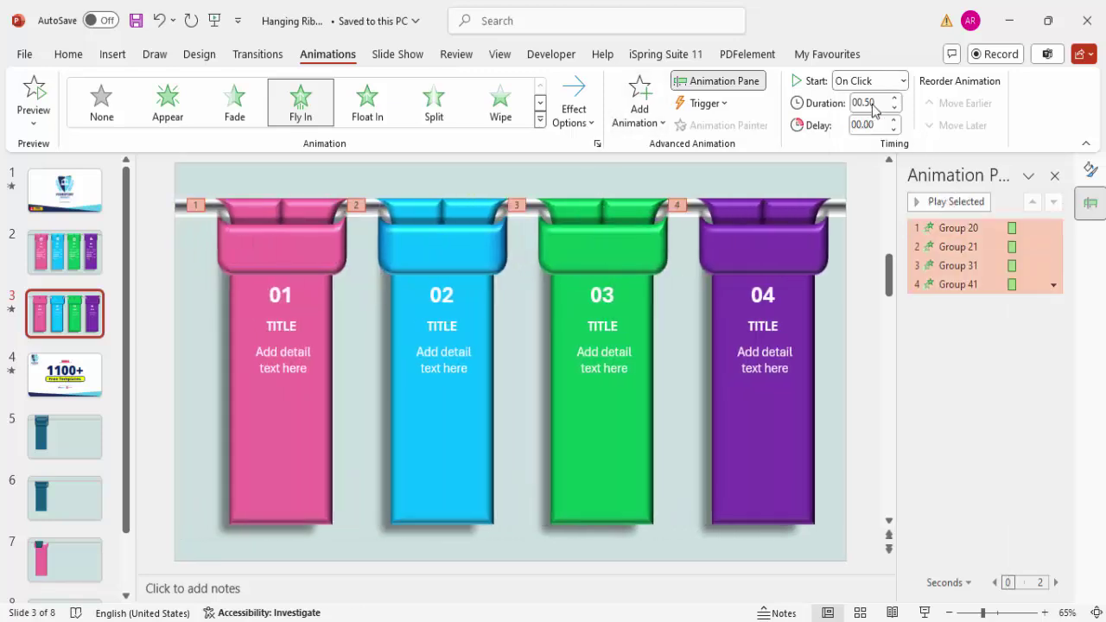
Set a 0.2 sec bounce end on the ribbons' Fly In effect.
right_click(954, 247)
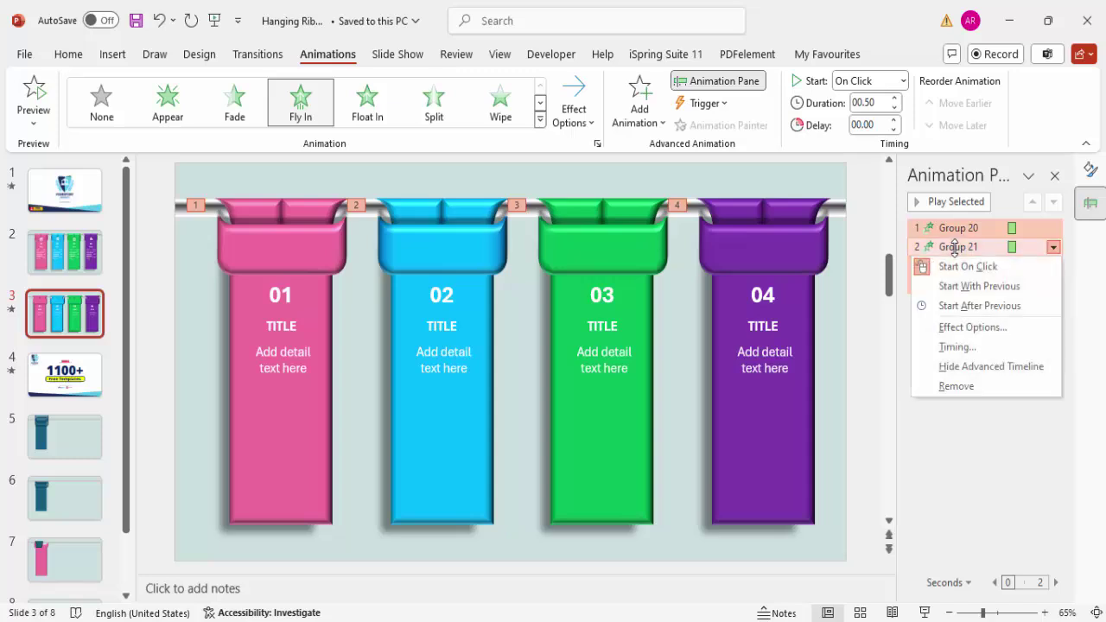
click(973, 327)
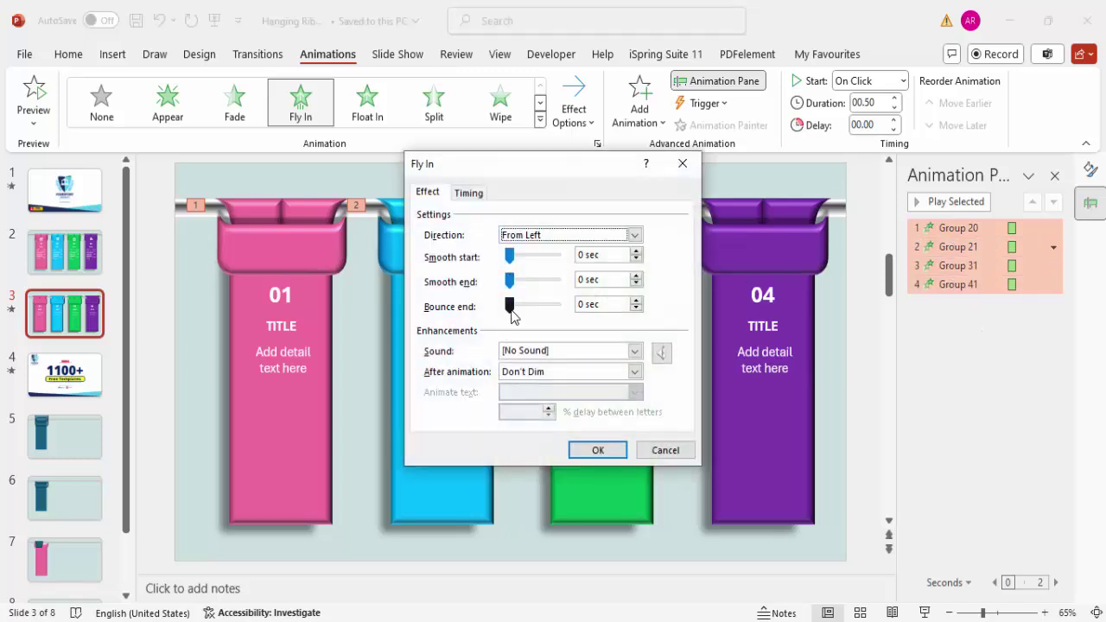
drag(512, 316, 530, 317)
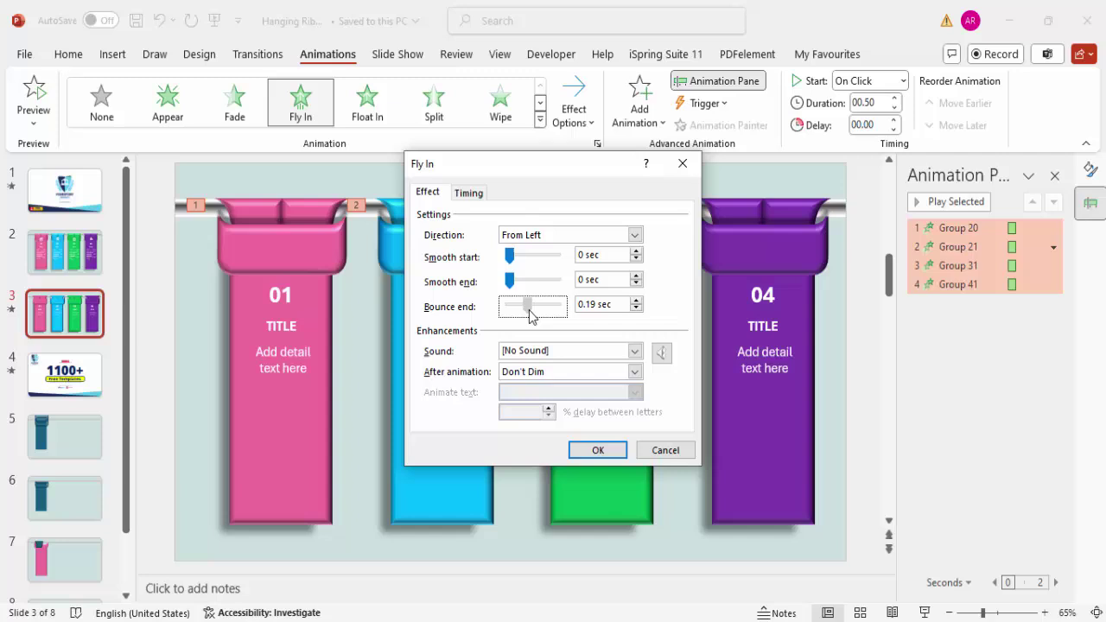
click(605, 450)
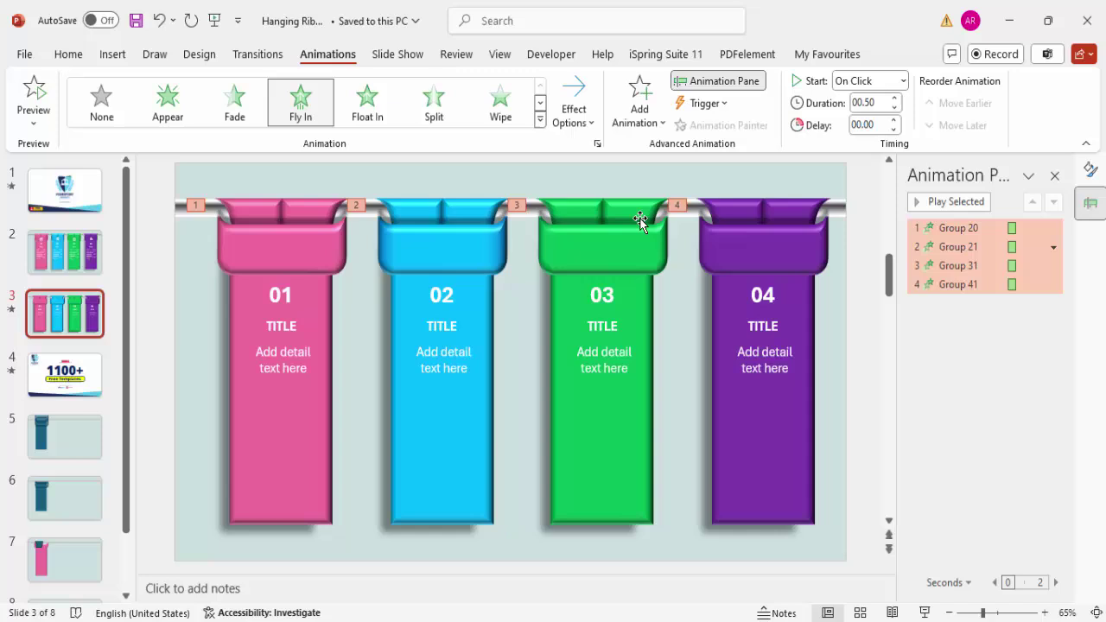
Make the green 03 and purple 04 ribbons fly in From Right, then start the slide show.
click(641, 223)
click(576, 125)
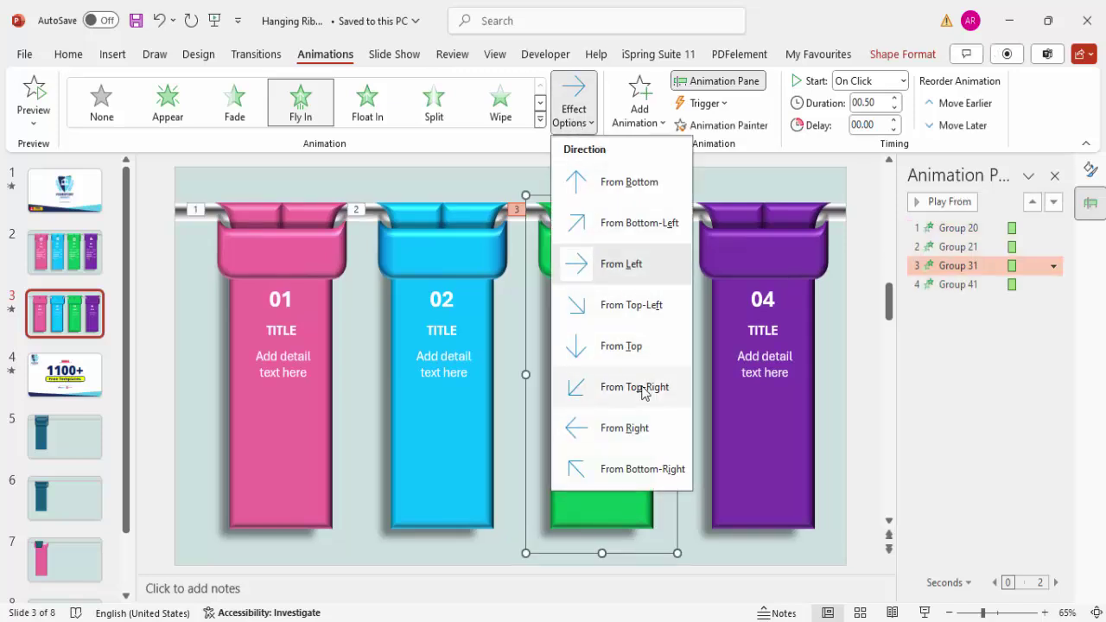
click(617, 425)
click(742, 212)
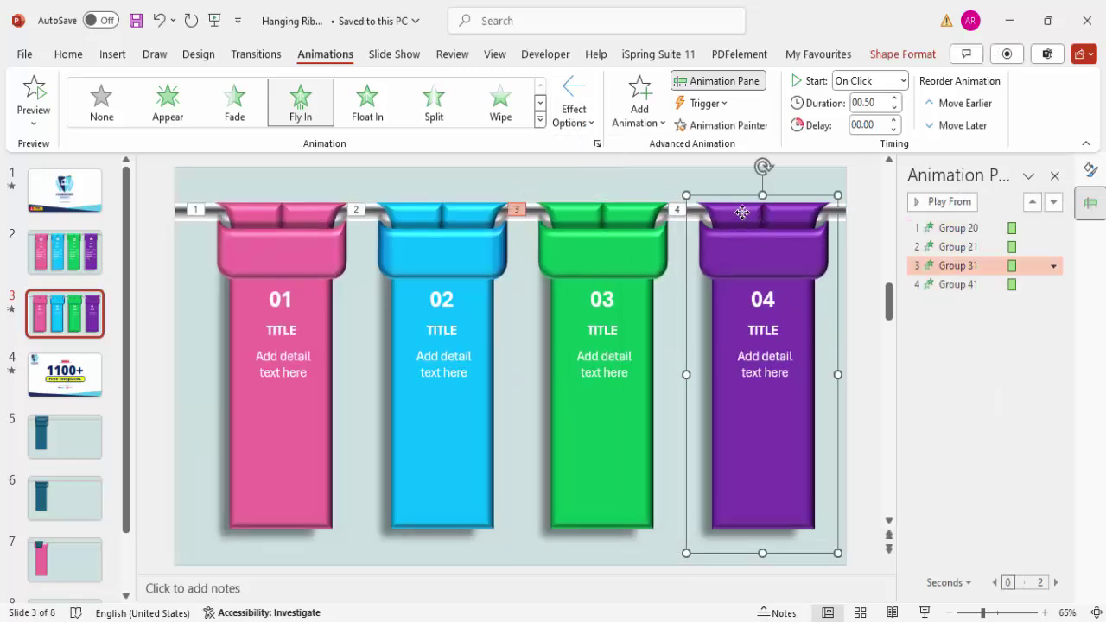
click(585, 125)
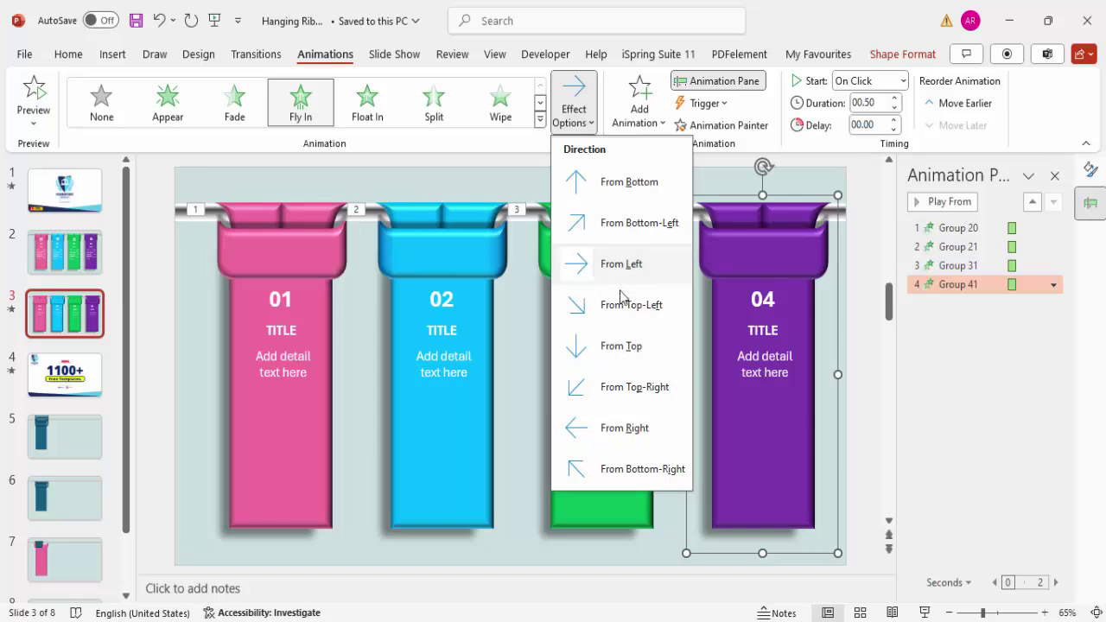
click(636, 428)
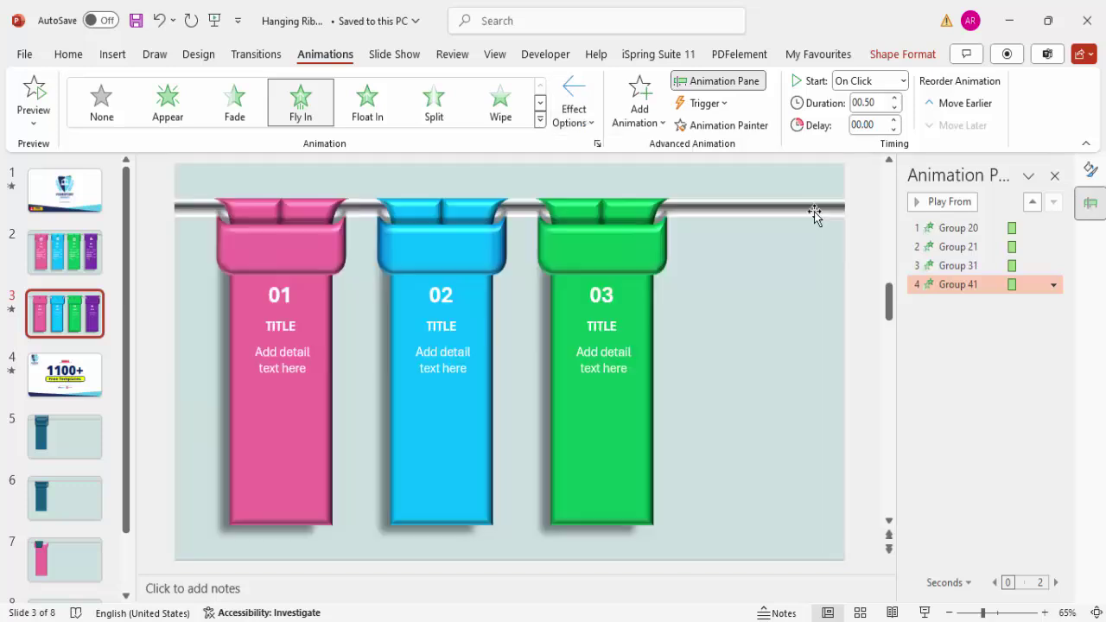
click(924, 612)
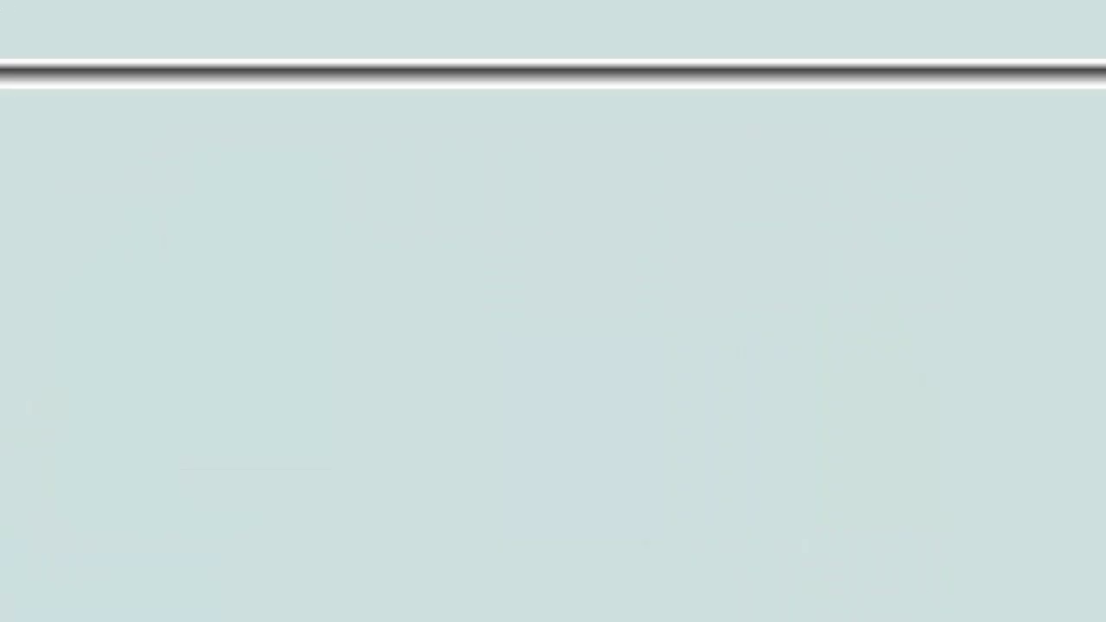